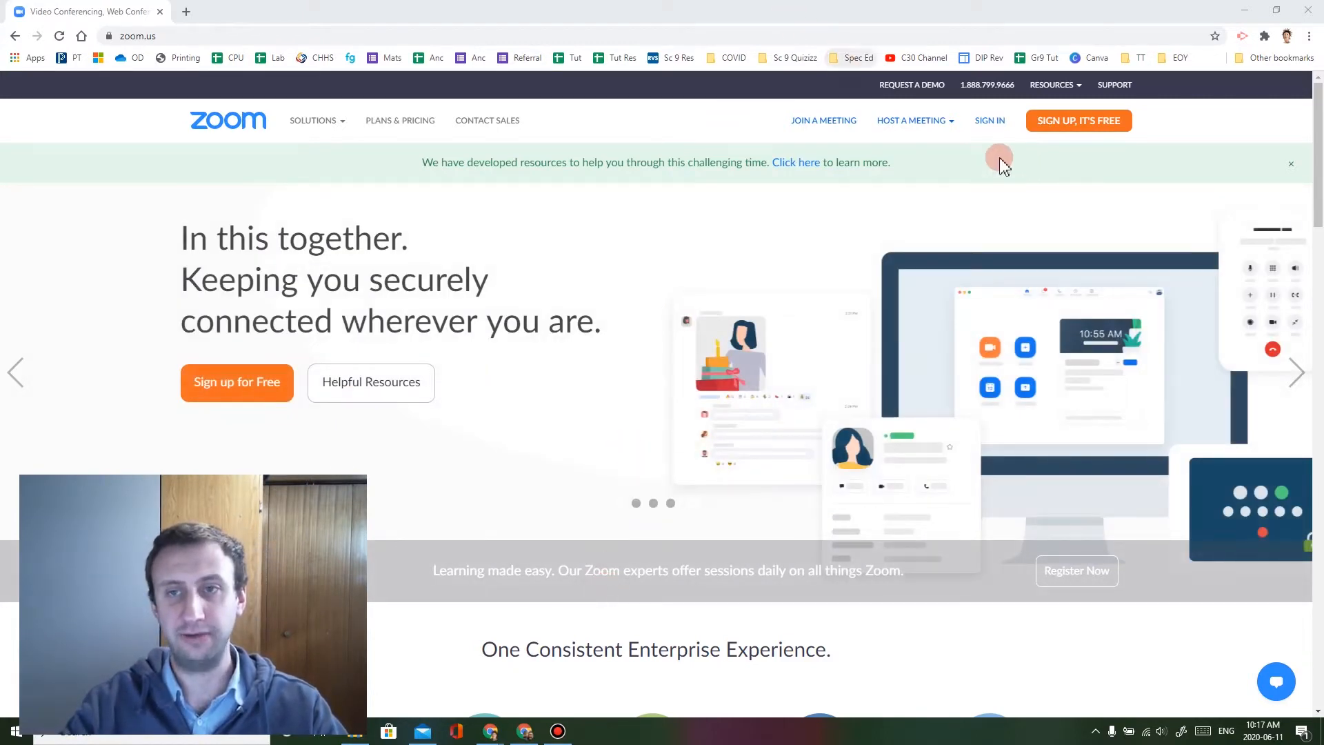
Step: Go from the zoom.us homepage to the Zoom Sign In page
click(987, 122)
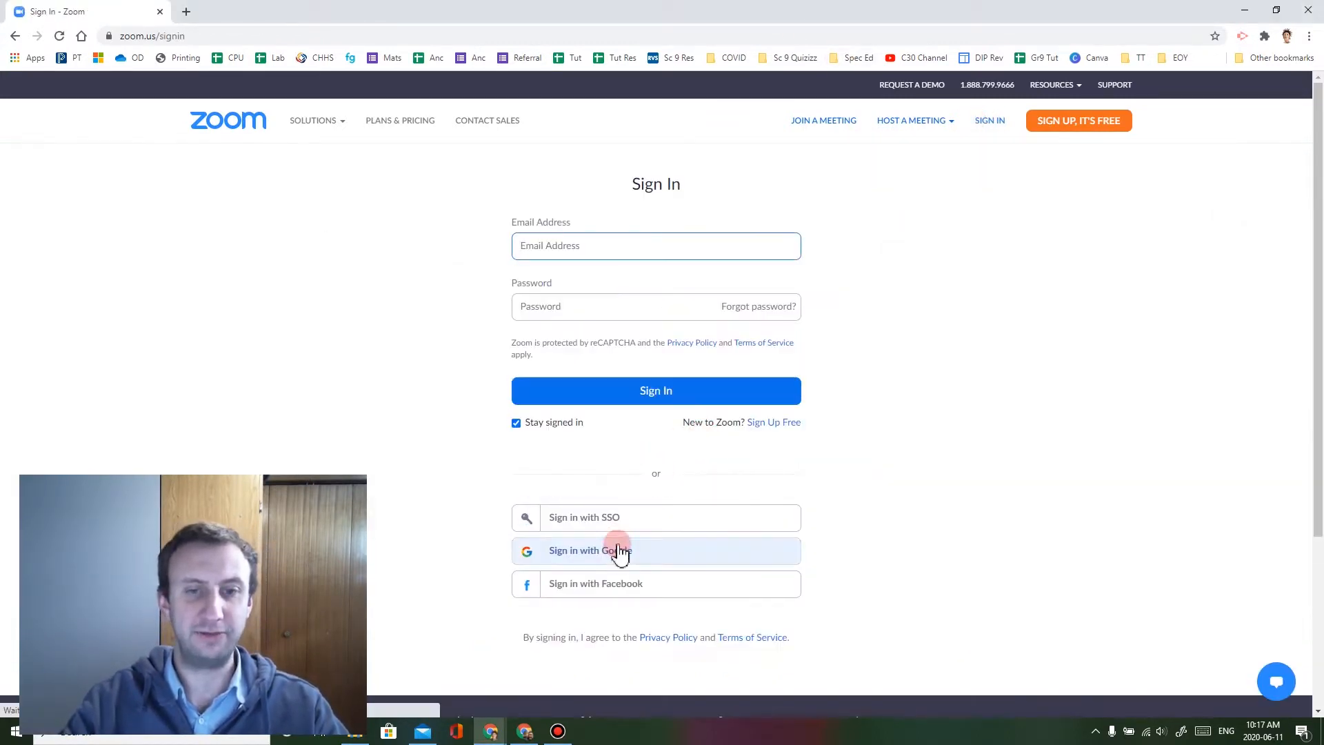
Step: Sign in to Zoom with Google and show the Personal Meeting Room details
click(618, 562)
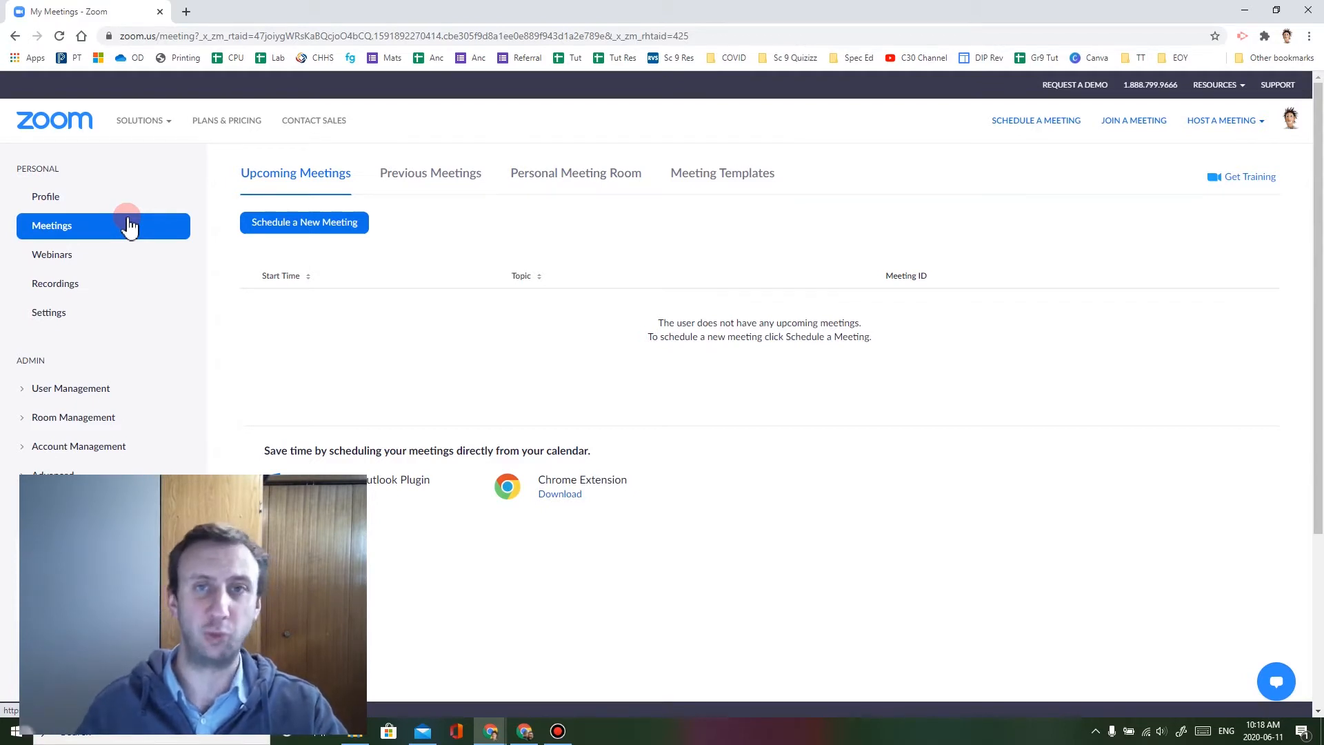
click(565, 174)
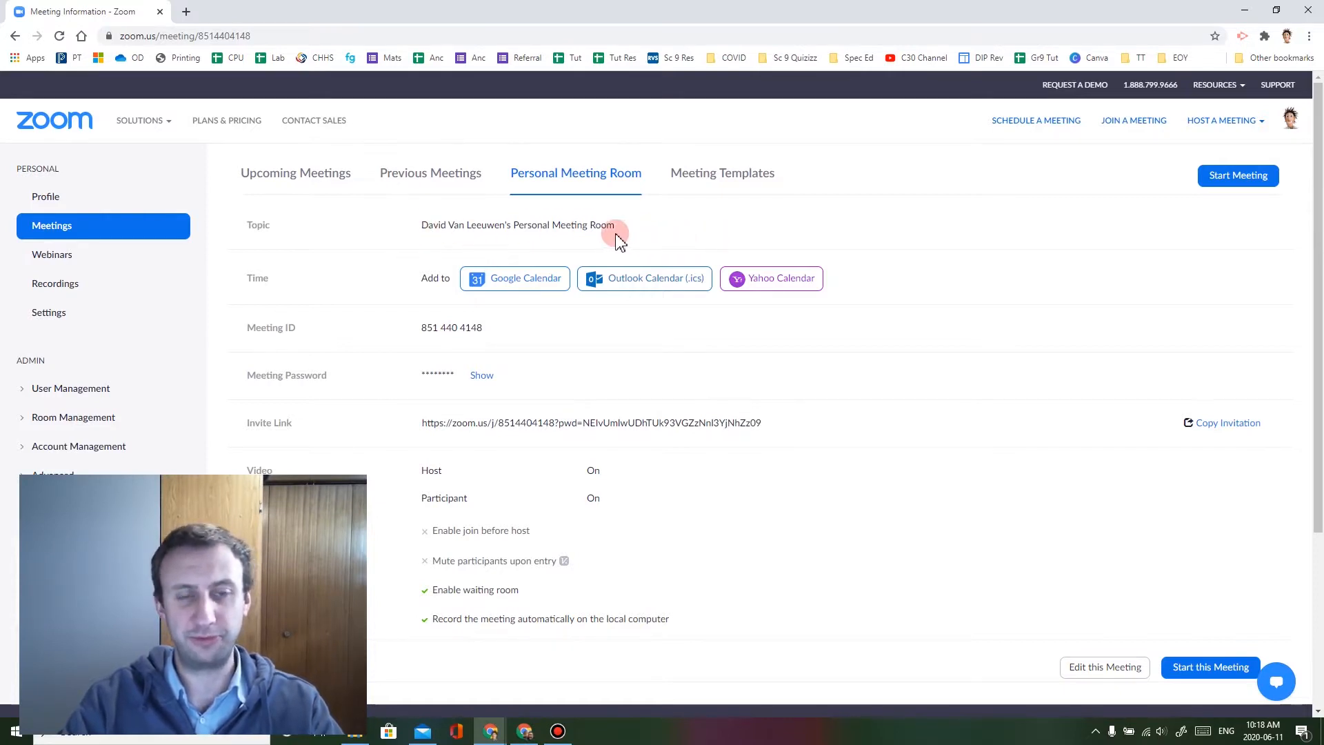
Step: Reveal the Personal Meeting Room password and select the meeting ID and password to note them
scroll(561, 266, down, 1)
double_click(469, 259)
click(482, 307)
triple_click(435, 308)
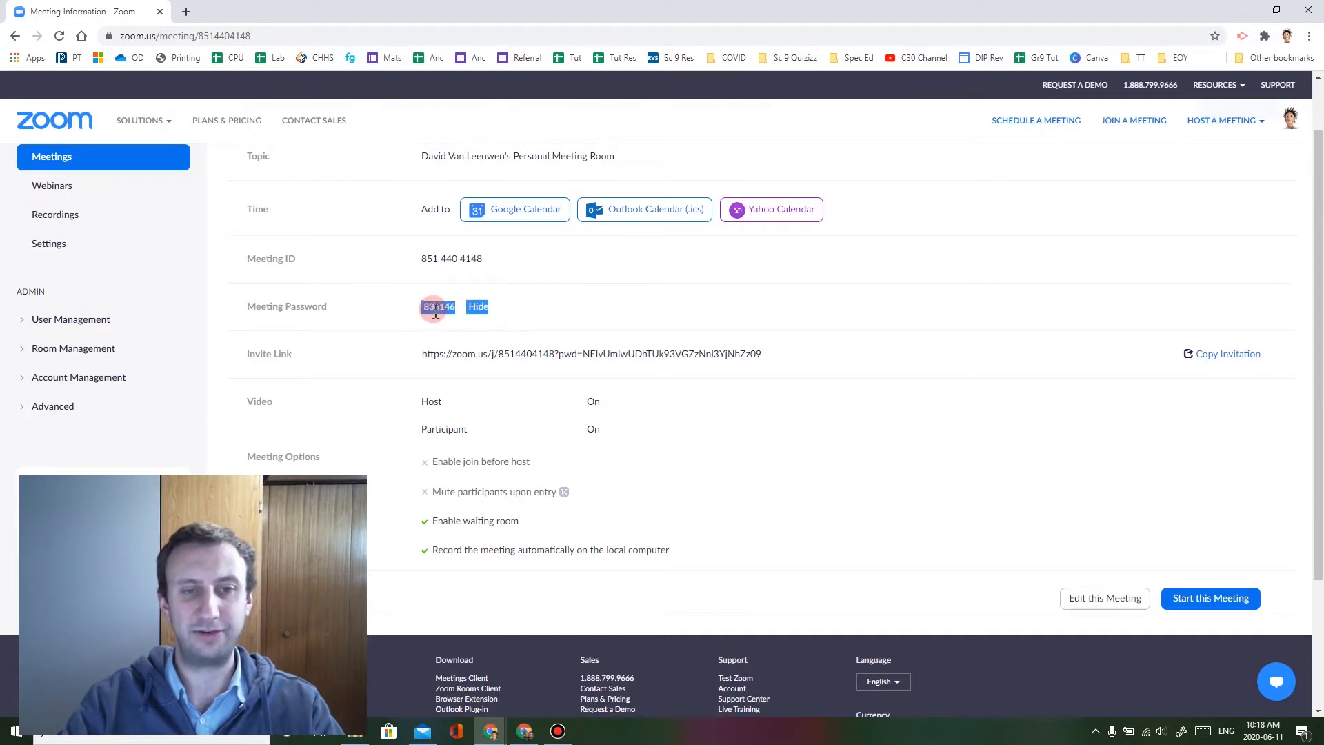
drag(421, 259, 503, 260)
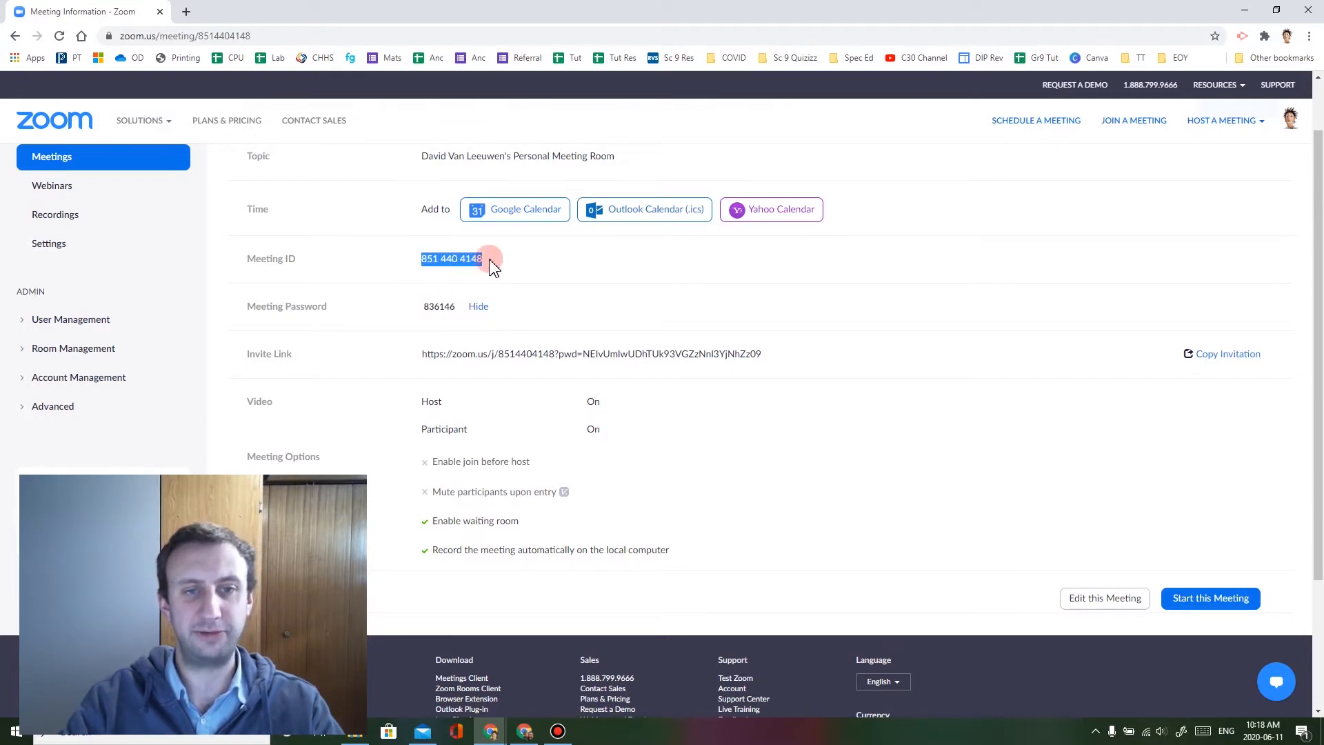
triple_click(440, 305)
click(431, 306)
drag(421, 260, 494, 260)
drag(423, 306, 455, 307)
click(454, 307)
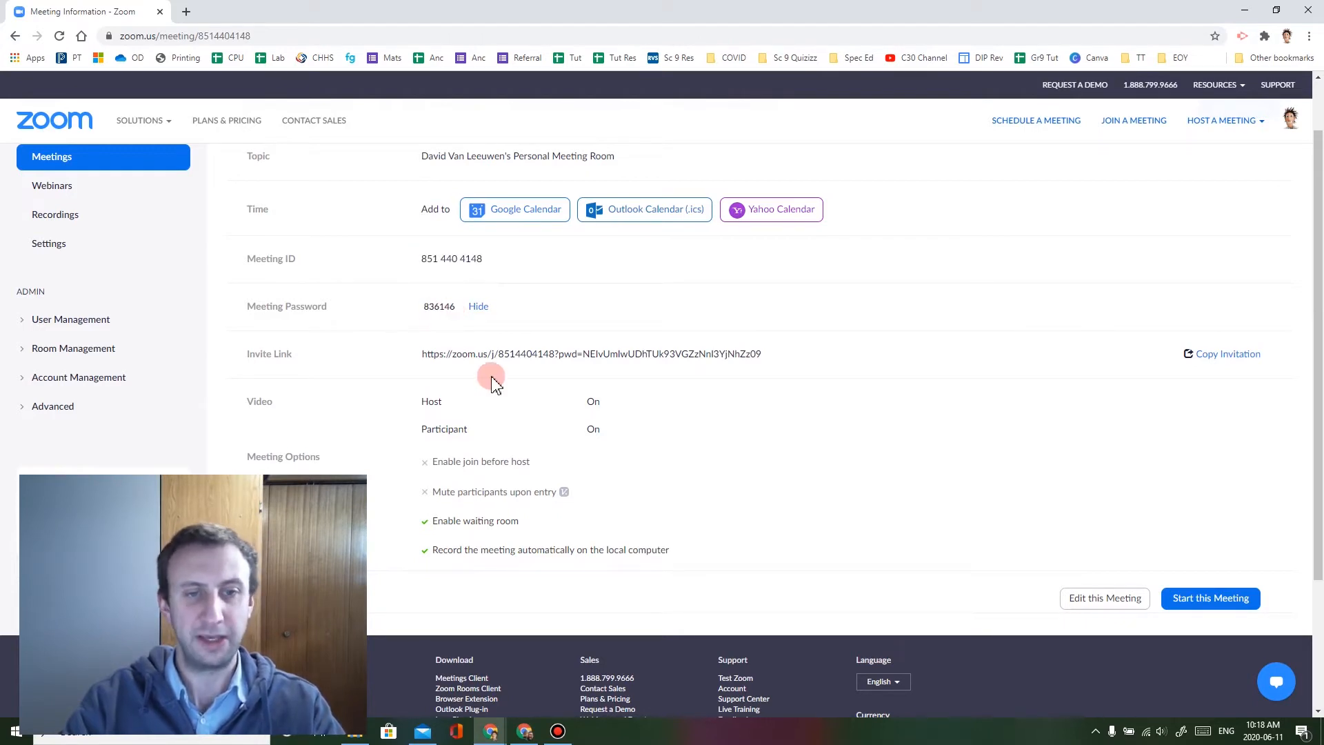
Step: Scroll through the meeting settings to point out the automatic recording option
scroll(419, 406, down, 1)
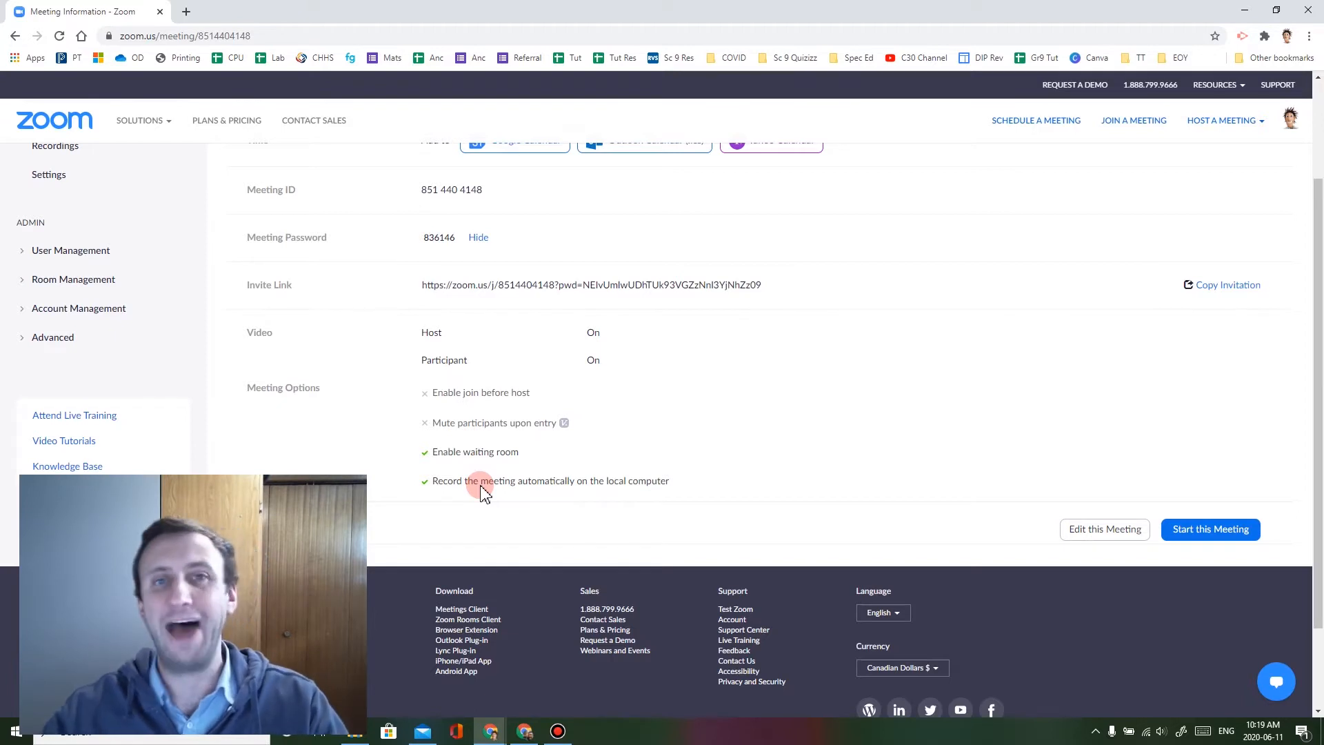
double_click(539, 485)
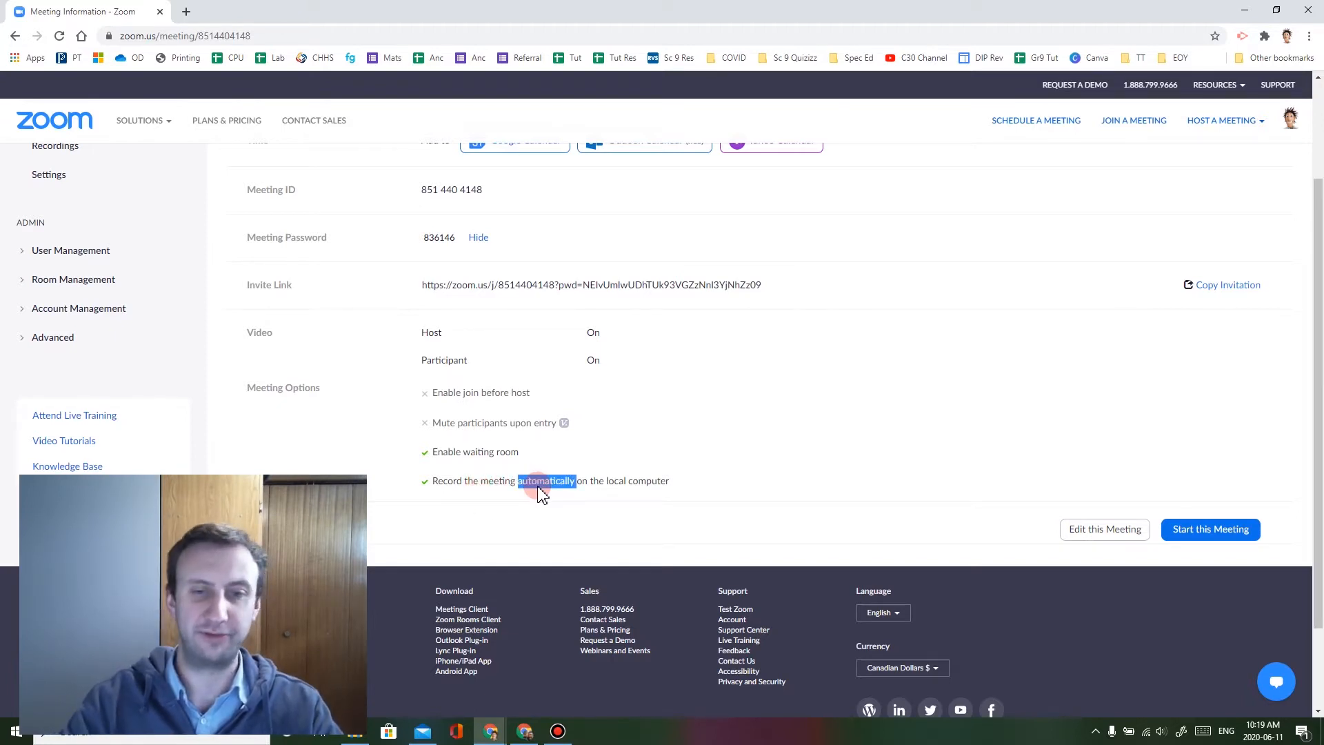
double_click(498, 483)
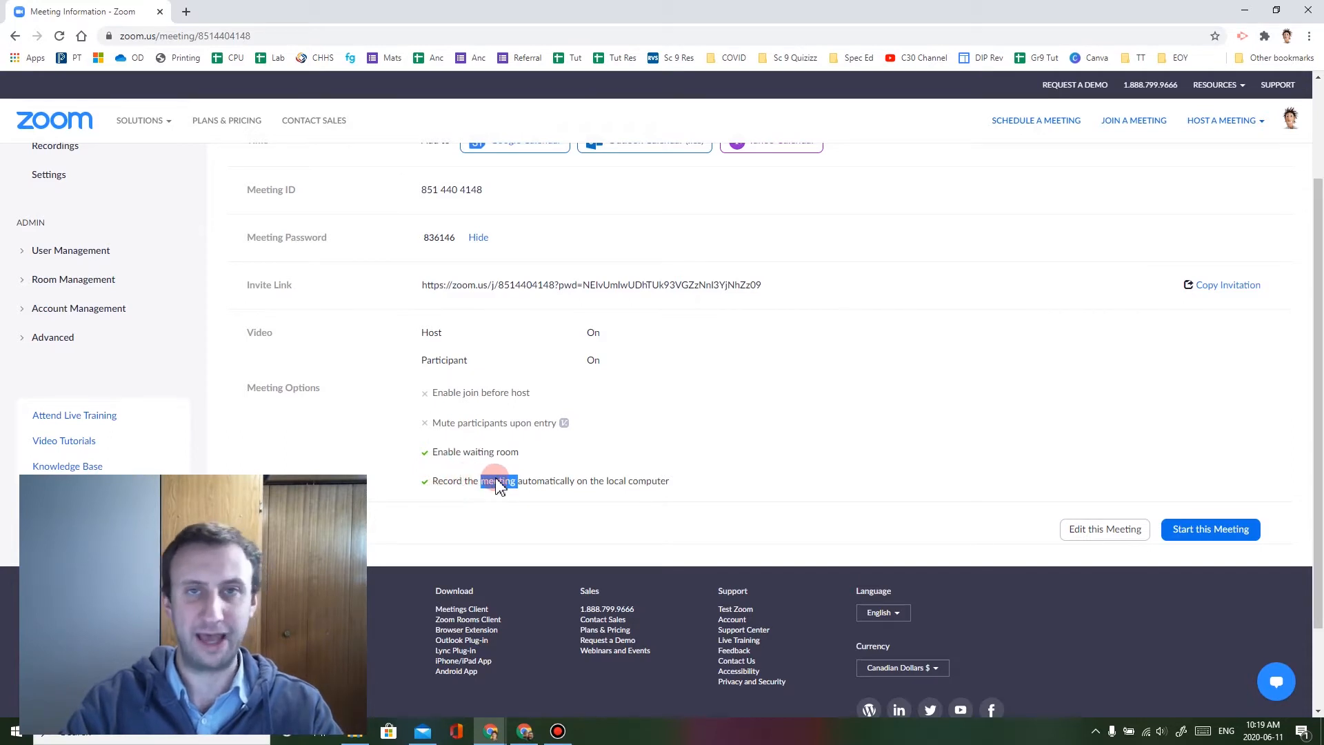
scroll(638, 400, up, 2)
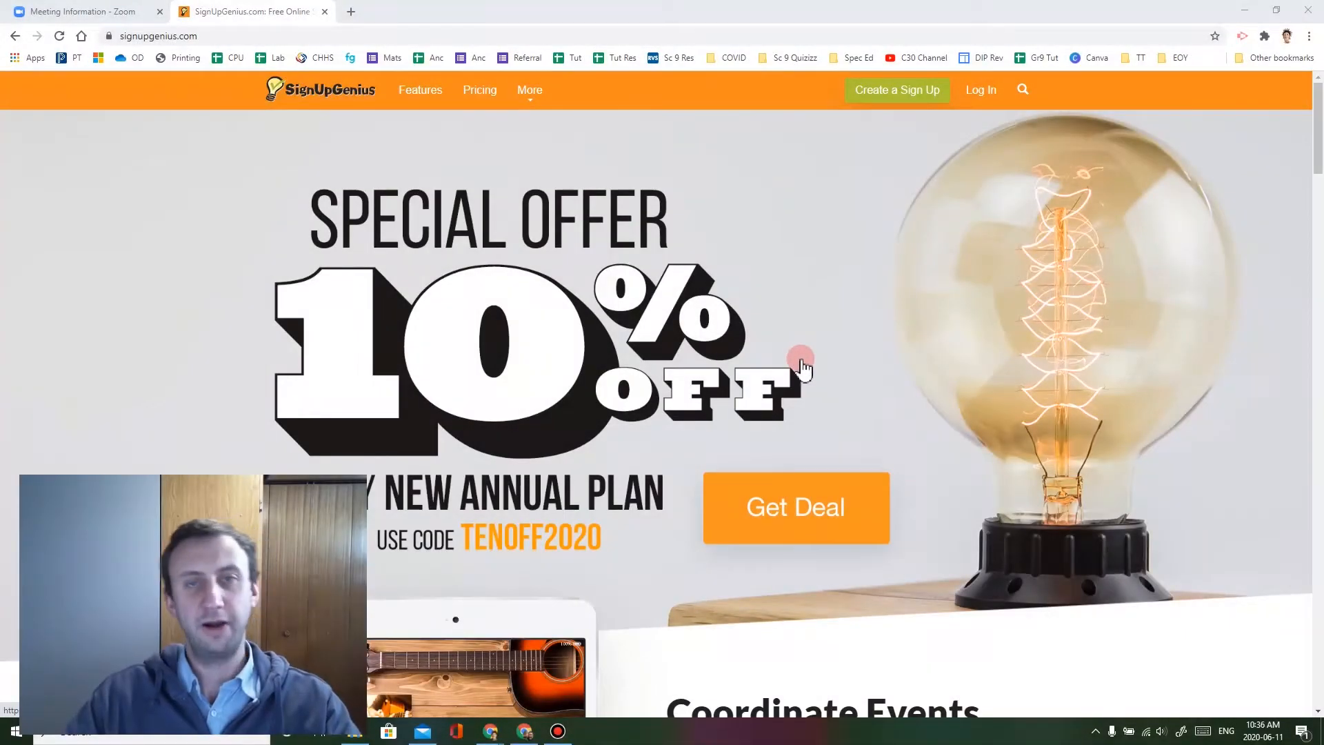
Step: Log in to SignUpGenius with the saved account e-mail and the account password
click(984, 100)
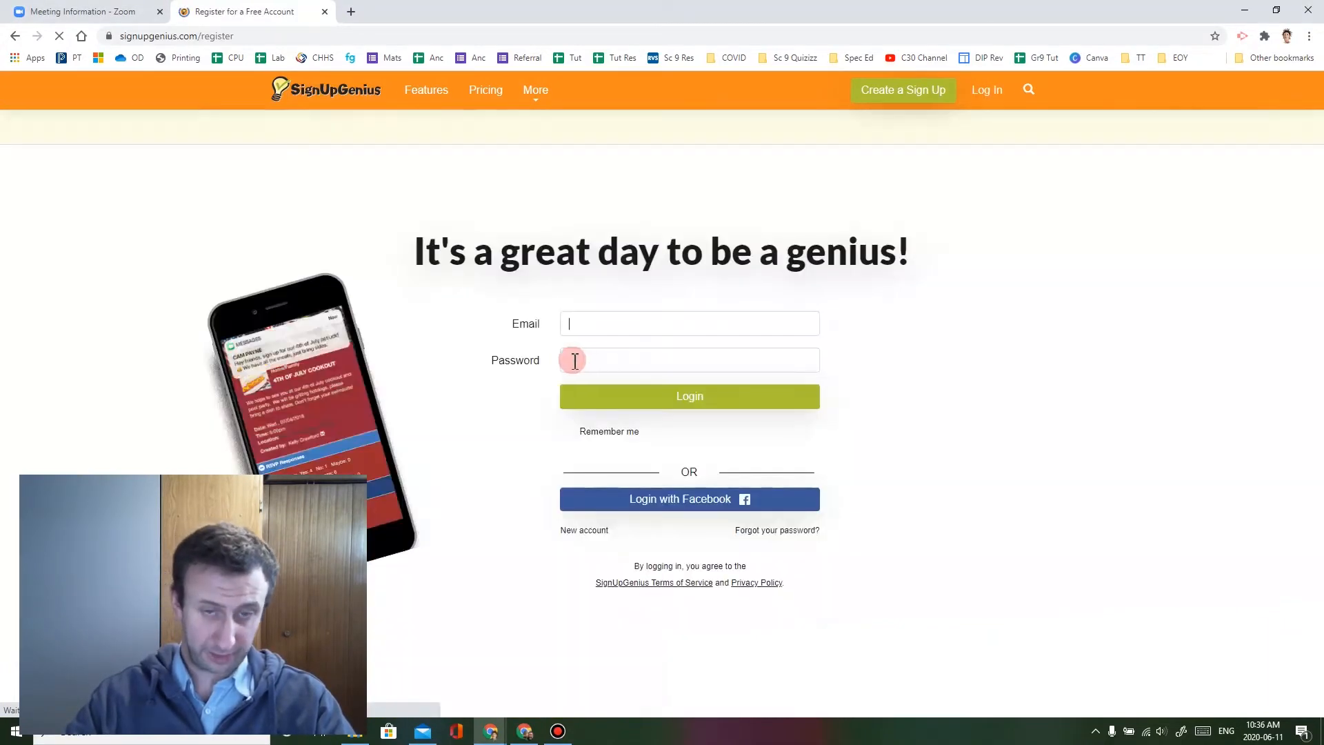
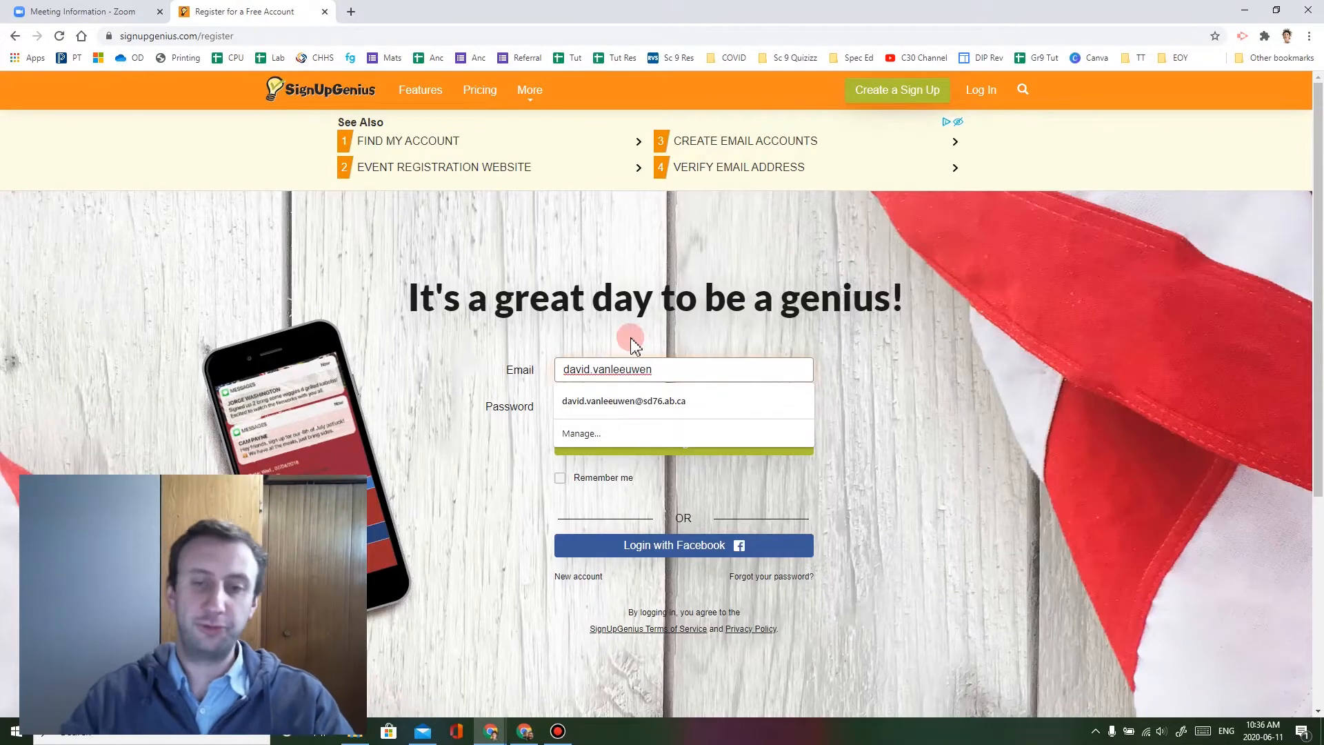
click(640, 399)
click(640, 407)
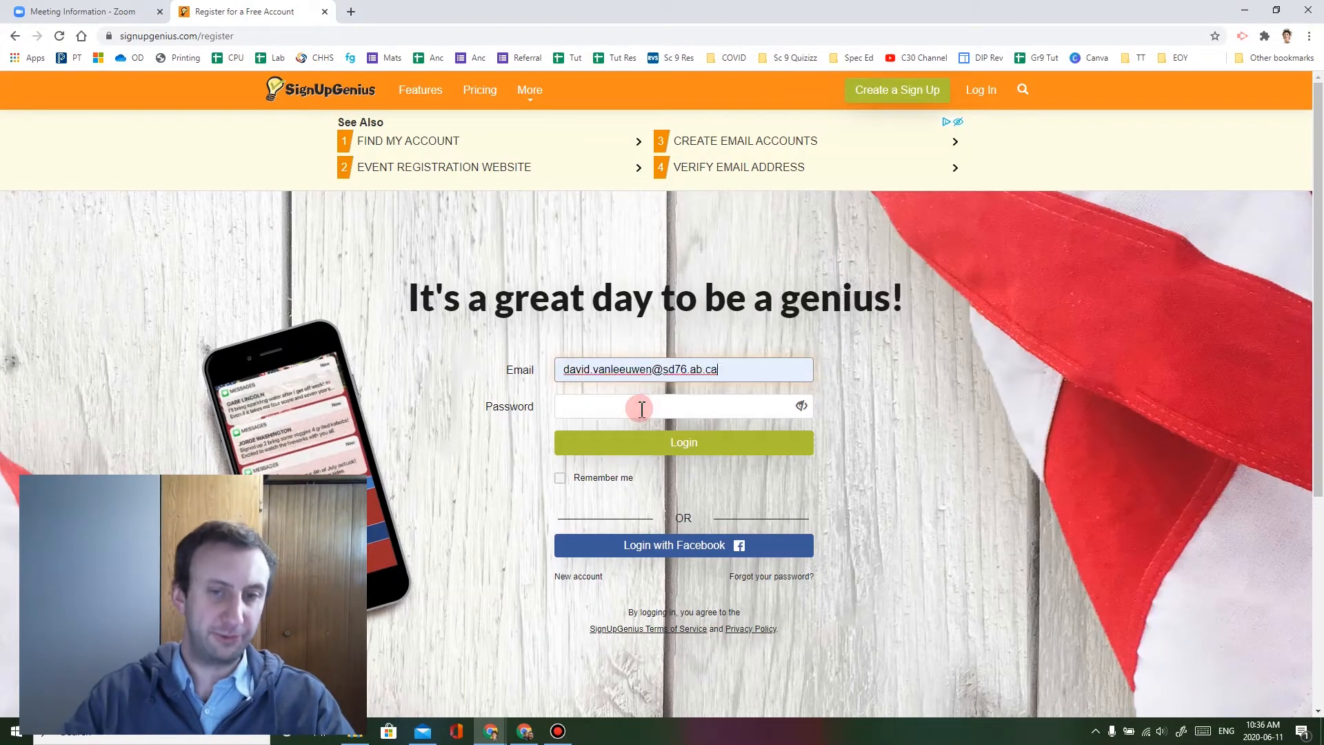
text(•••••••••)
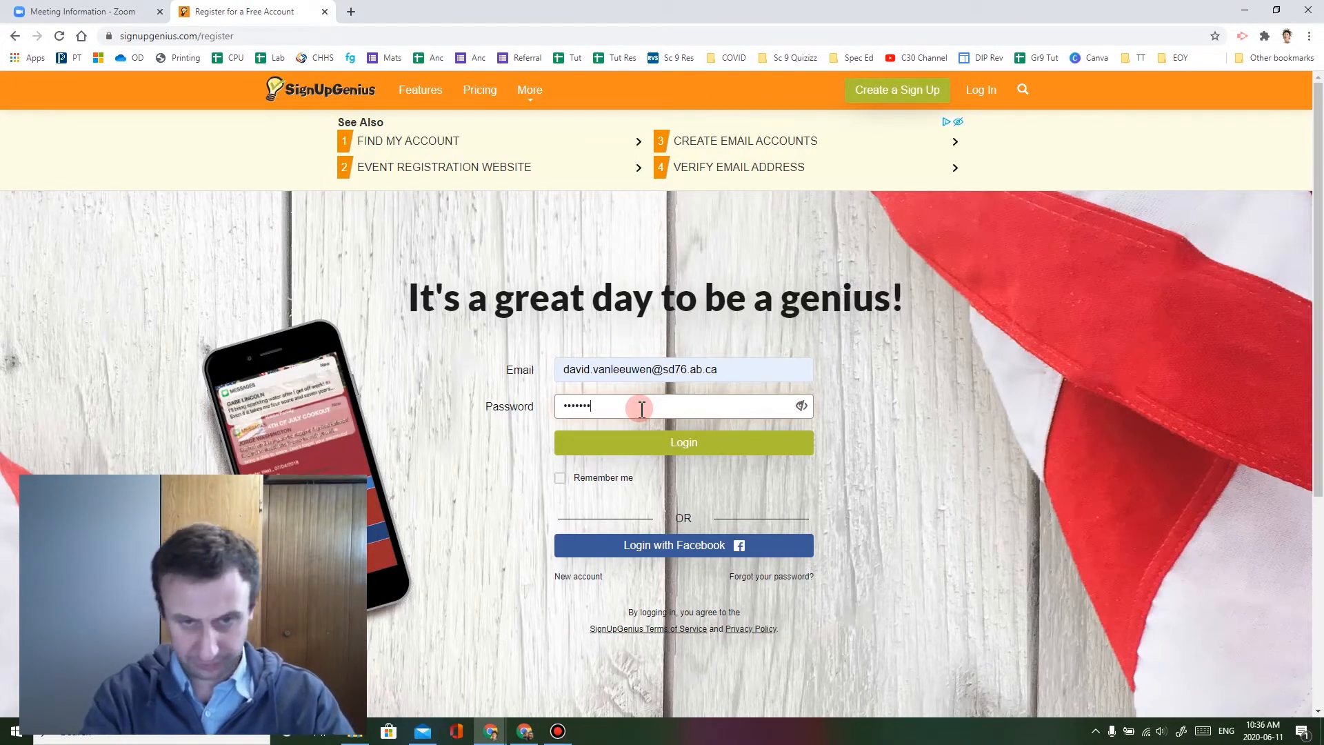
click(652, 445)
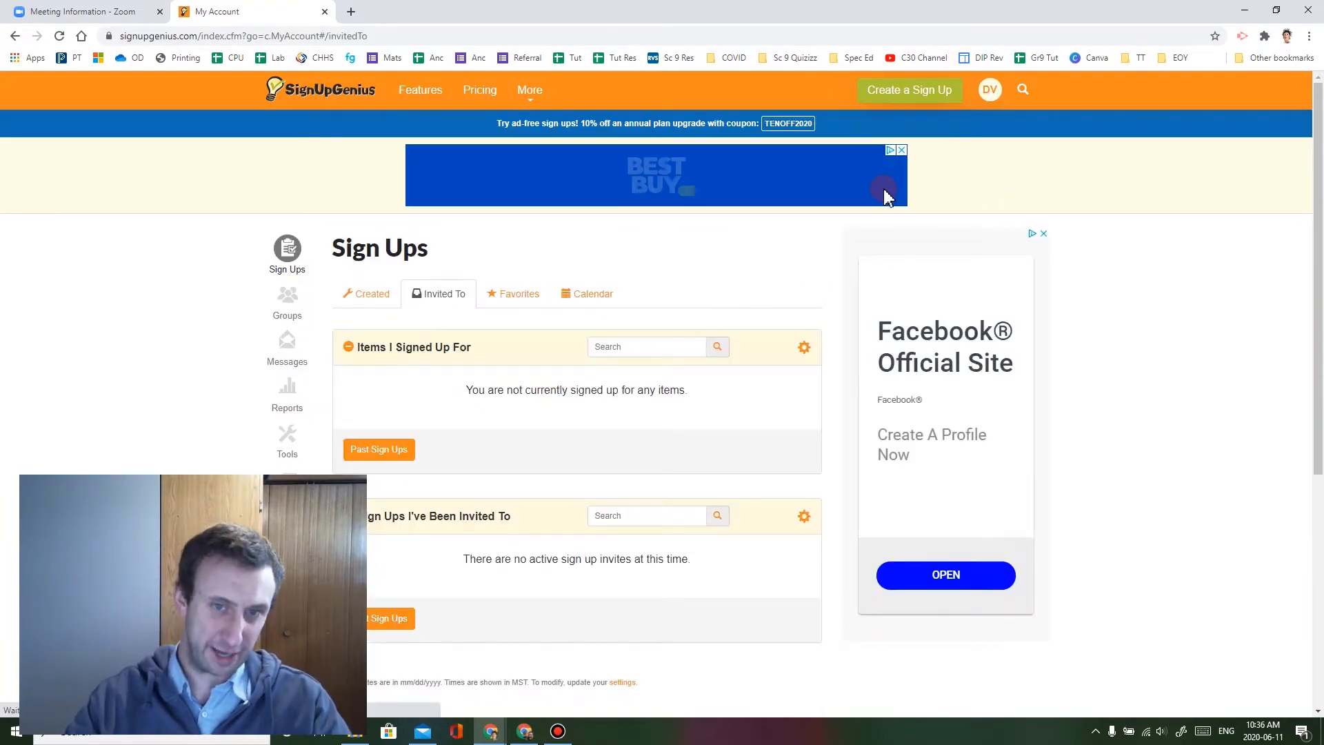
Step: Create a sign-up titled 'Middle School Year End Reflection' assigned to group CHHS
click(895, 93)
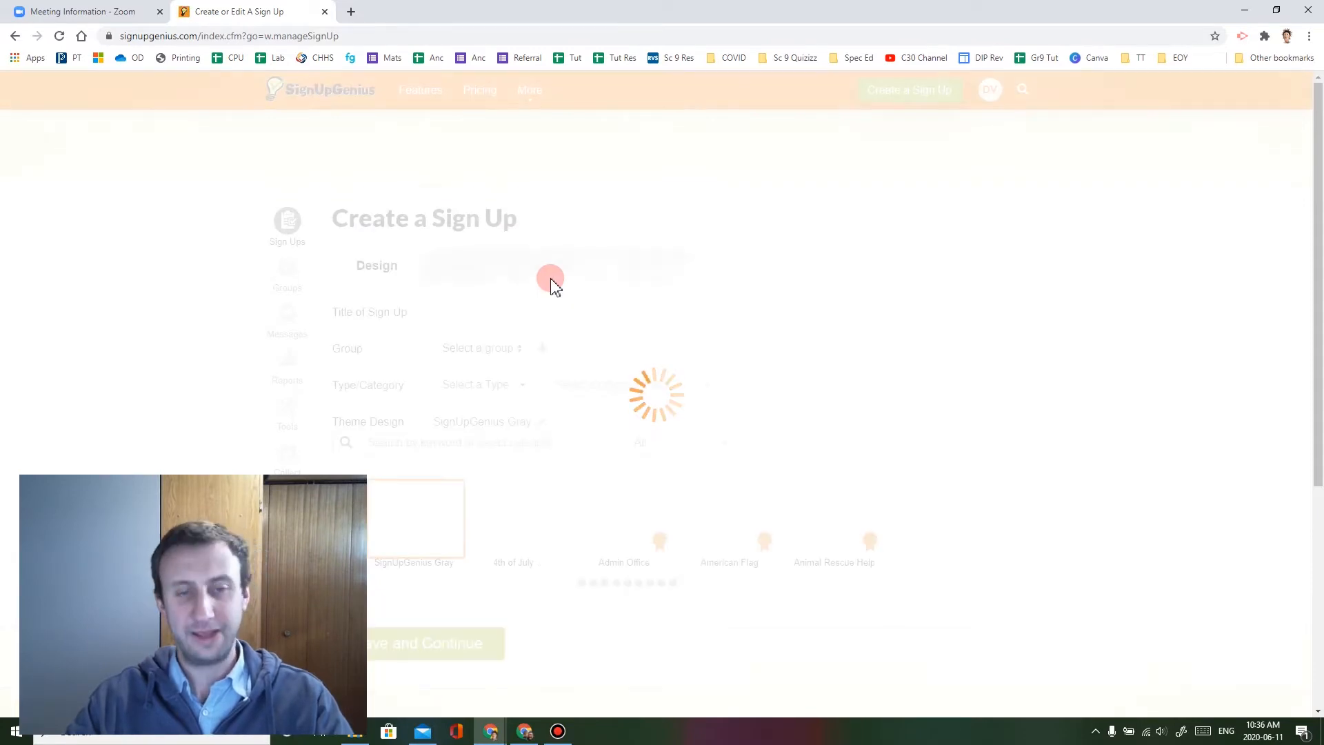
click(502, 313)
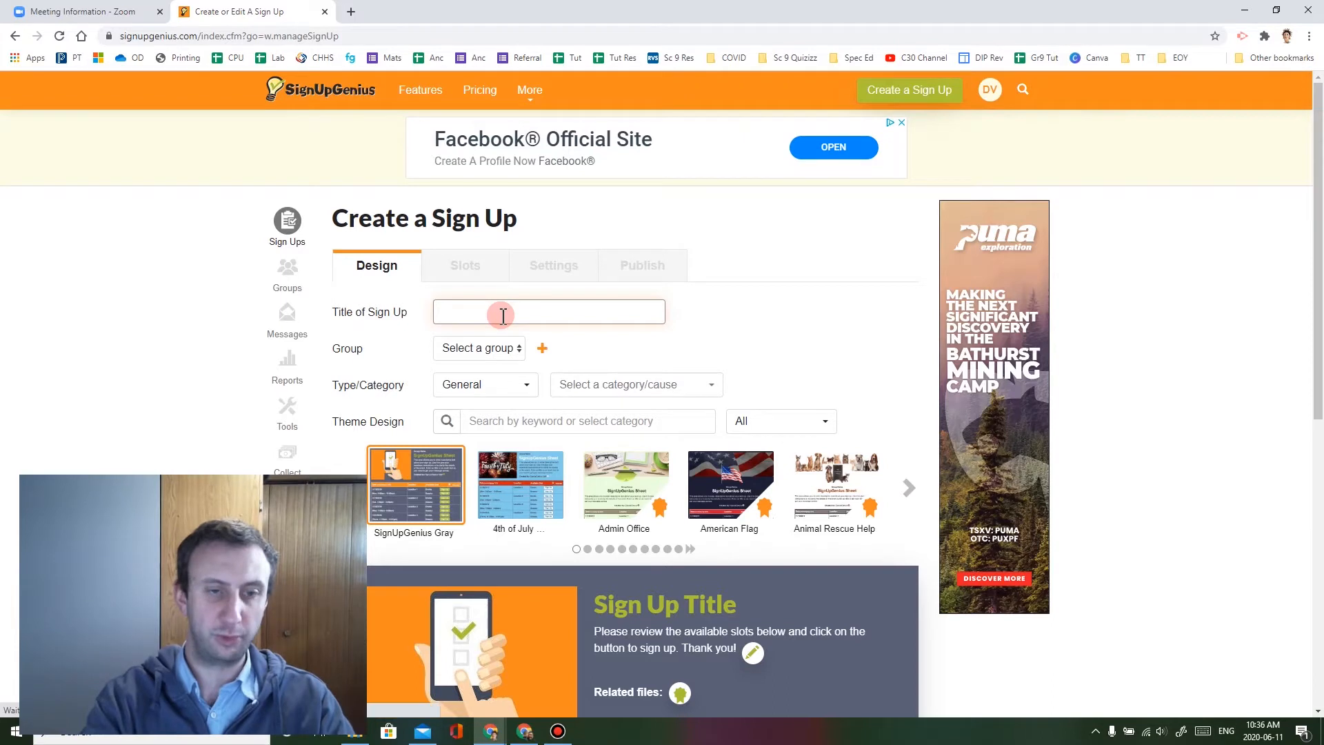
text(Middle)
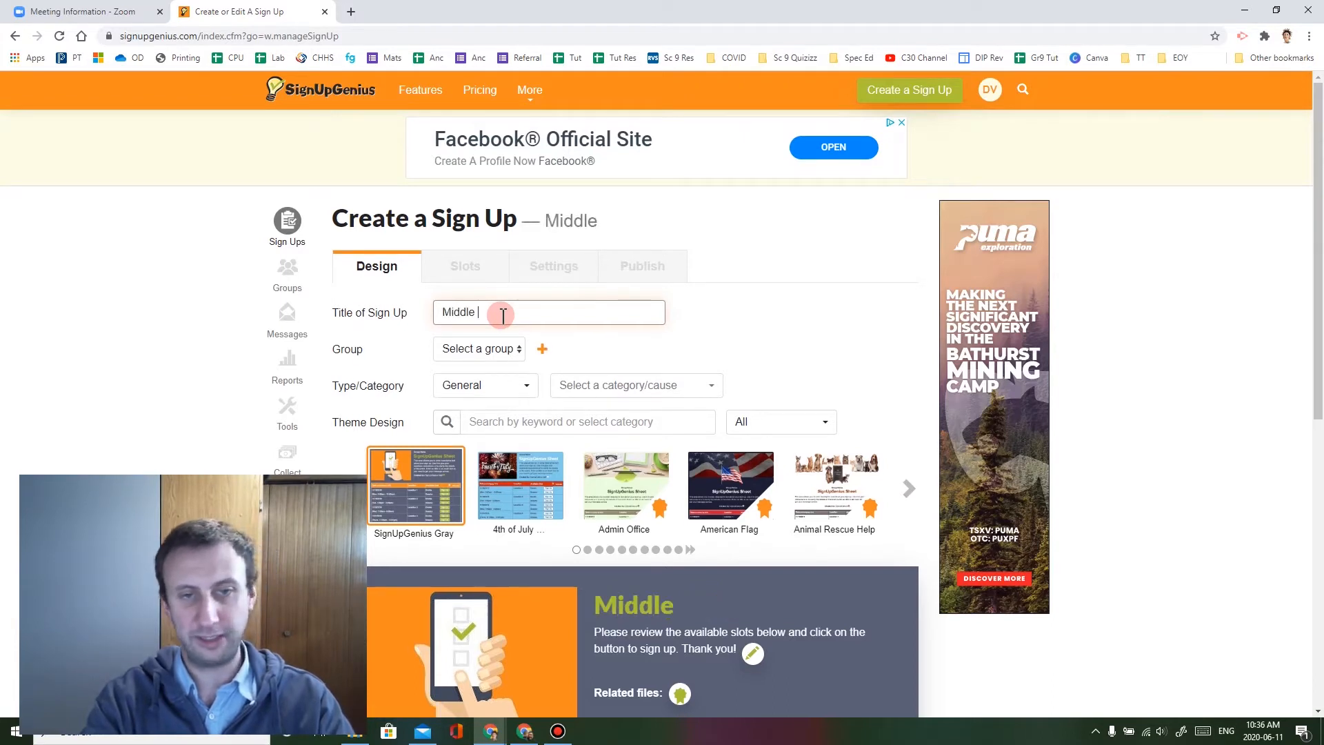
text( School Year)
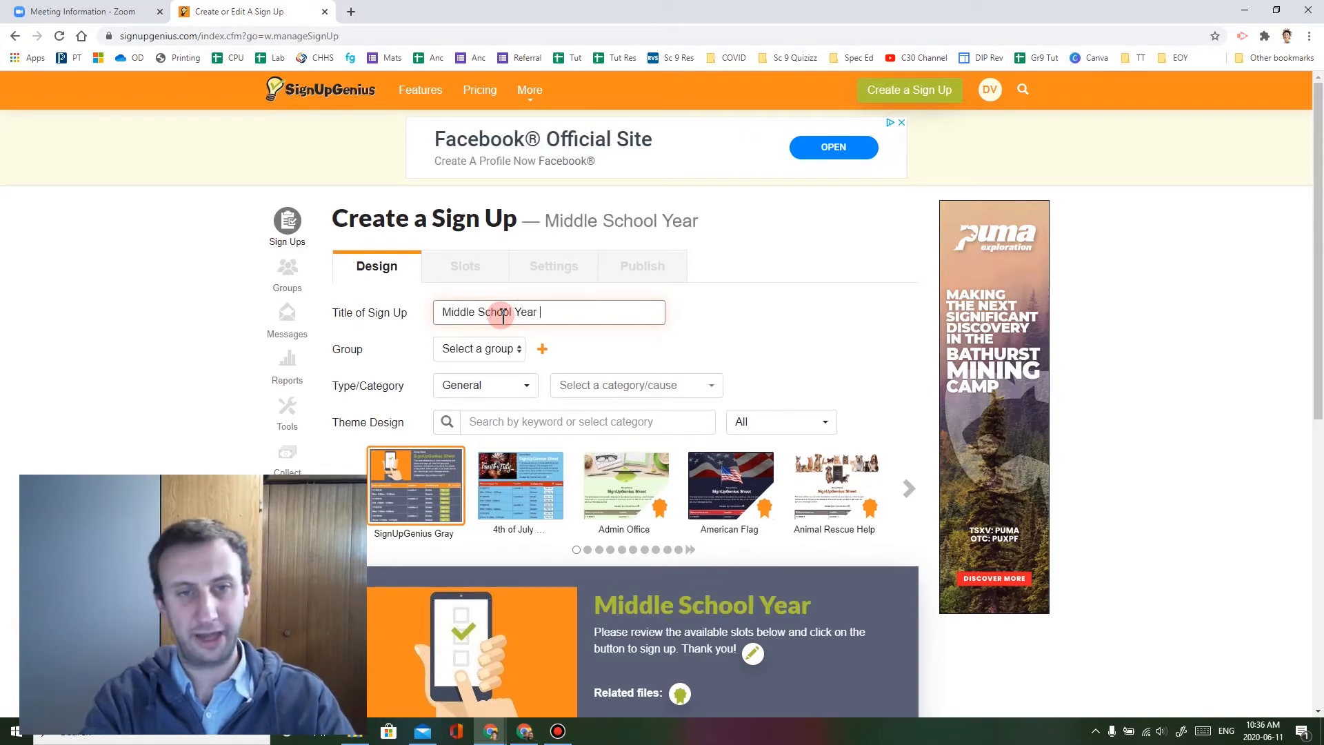
text( End Reflection)
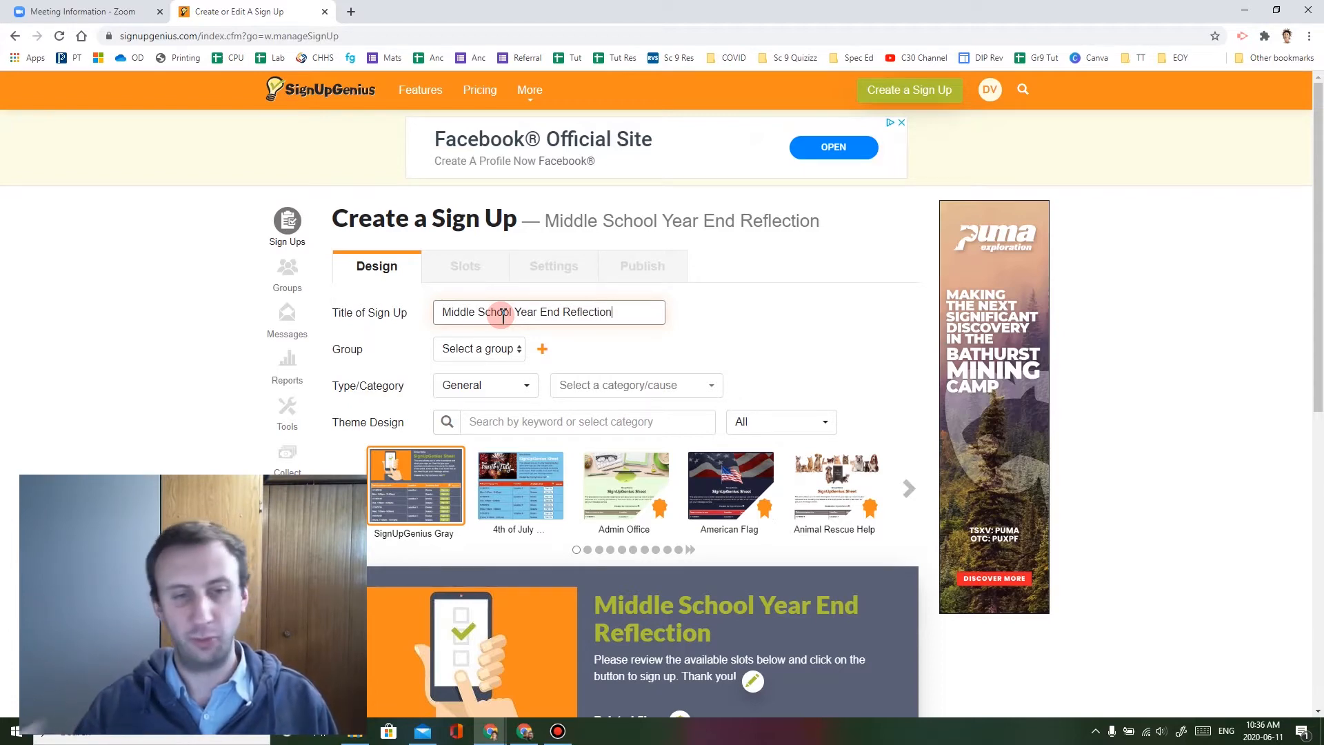
click(508, 348)
click(482, 396)
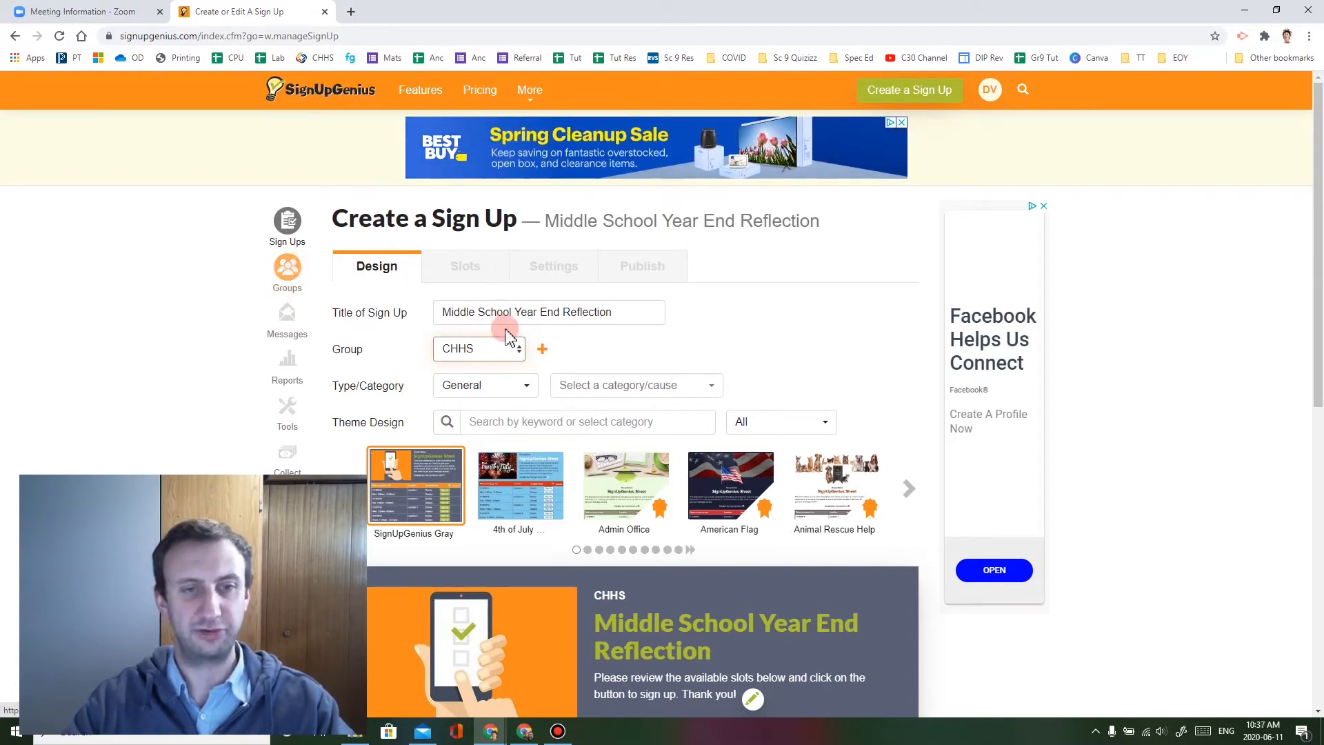
Step: Set the sign-up type to Scheduling and category to Education, then save and continue
click(483, 388)
click(491, 449)
click(681, 385)
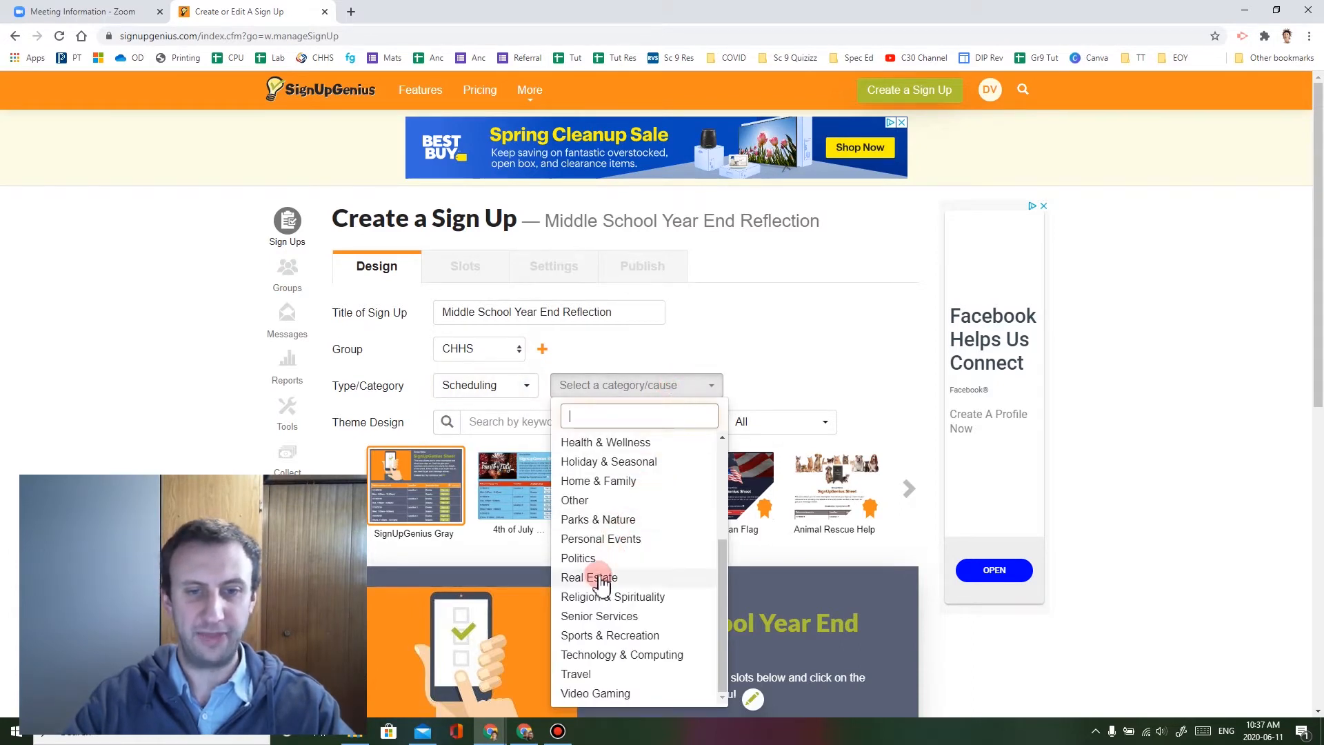
text(e)
click(593, 518)
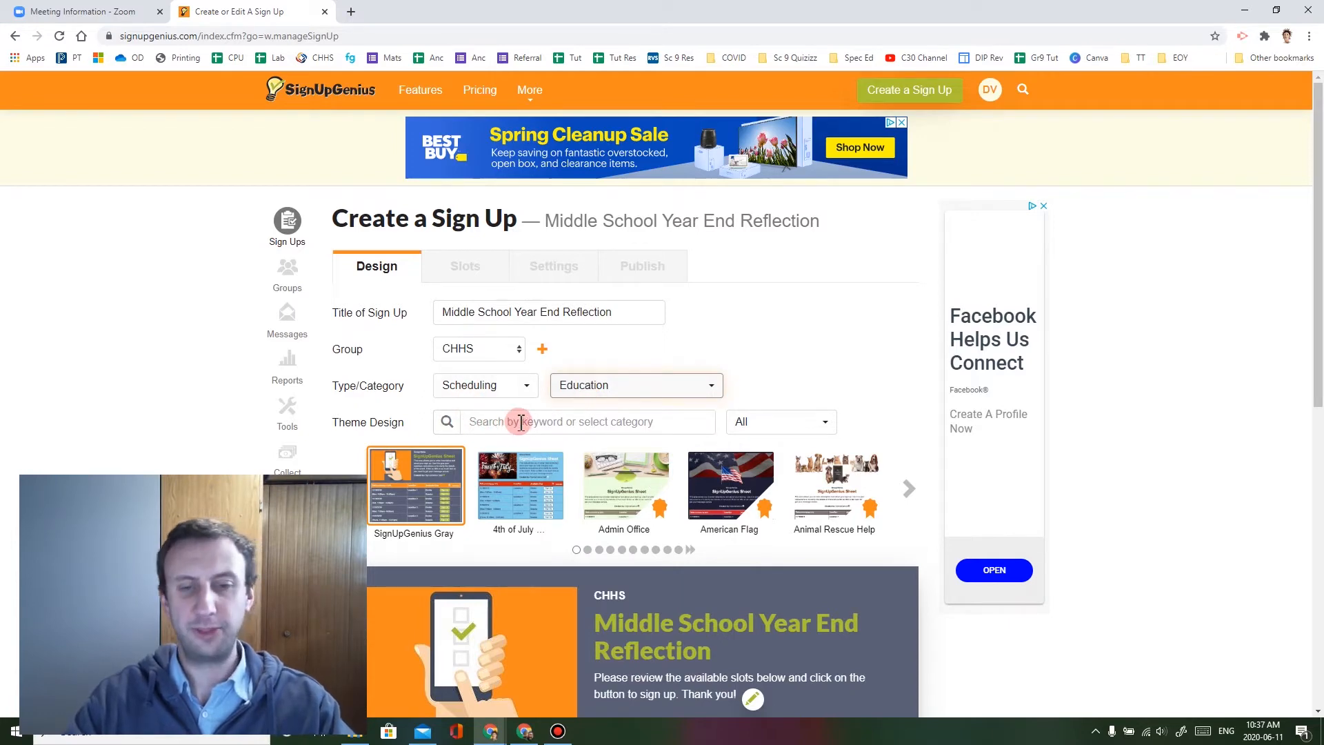
click(414, 498)
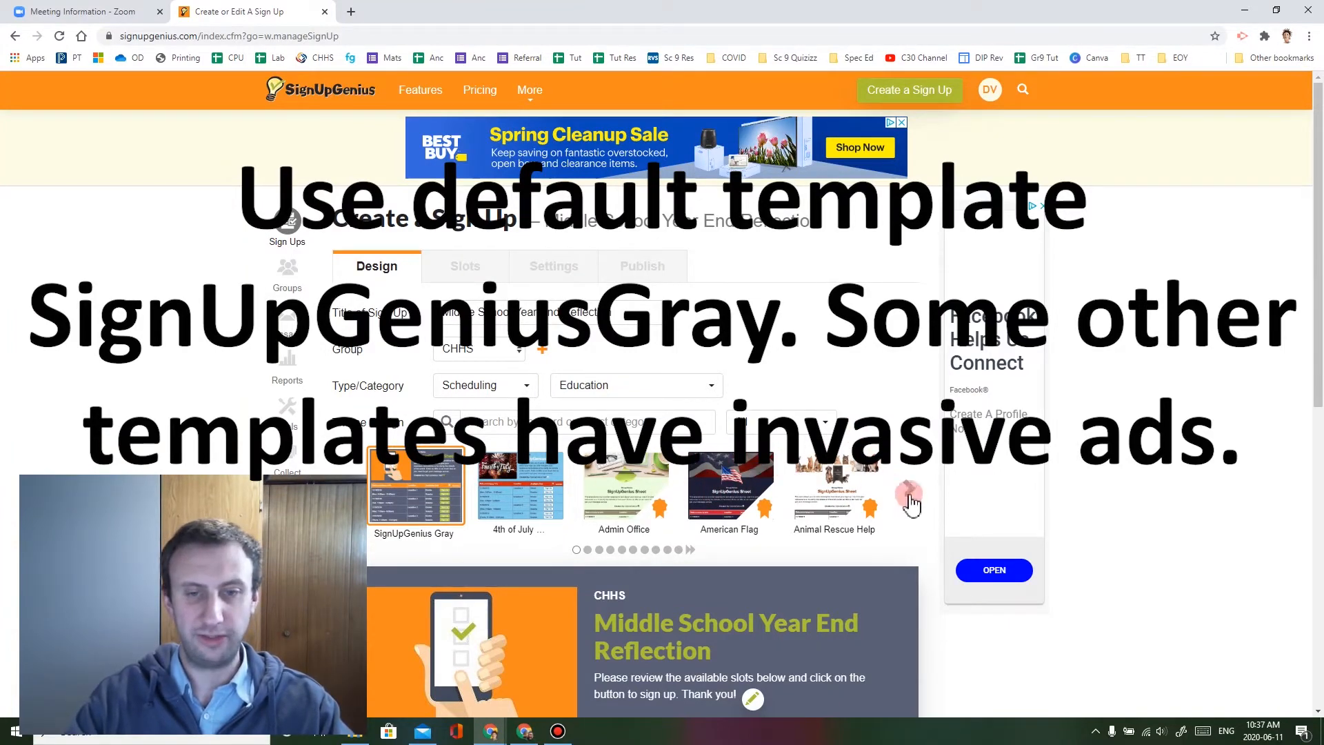
scroll(722, 424, down, 3)
scroll(722, 425, down, 3)
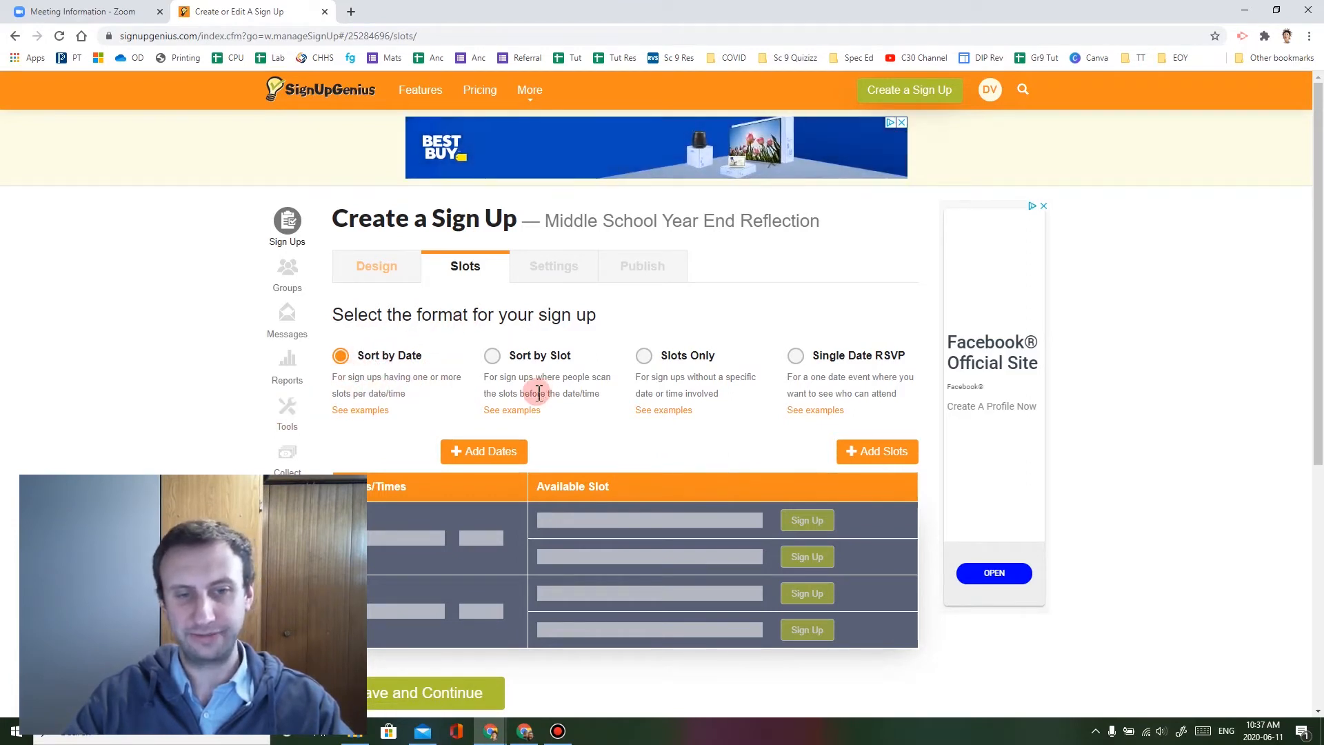
Step: Add time slots over a date range starting and ending 06/15/2020
click(479, 455)
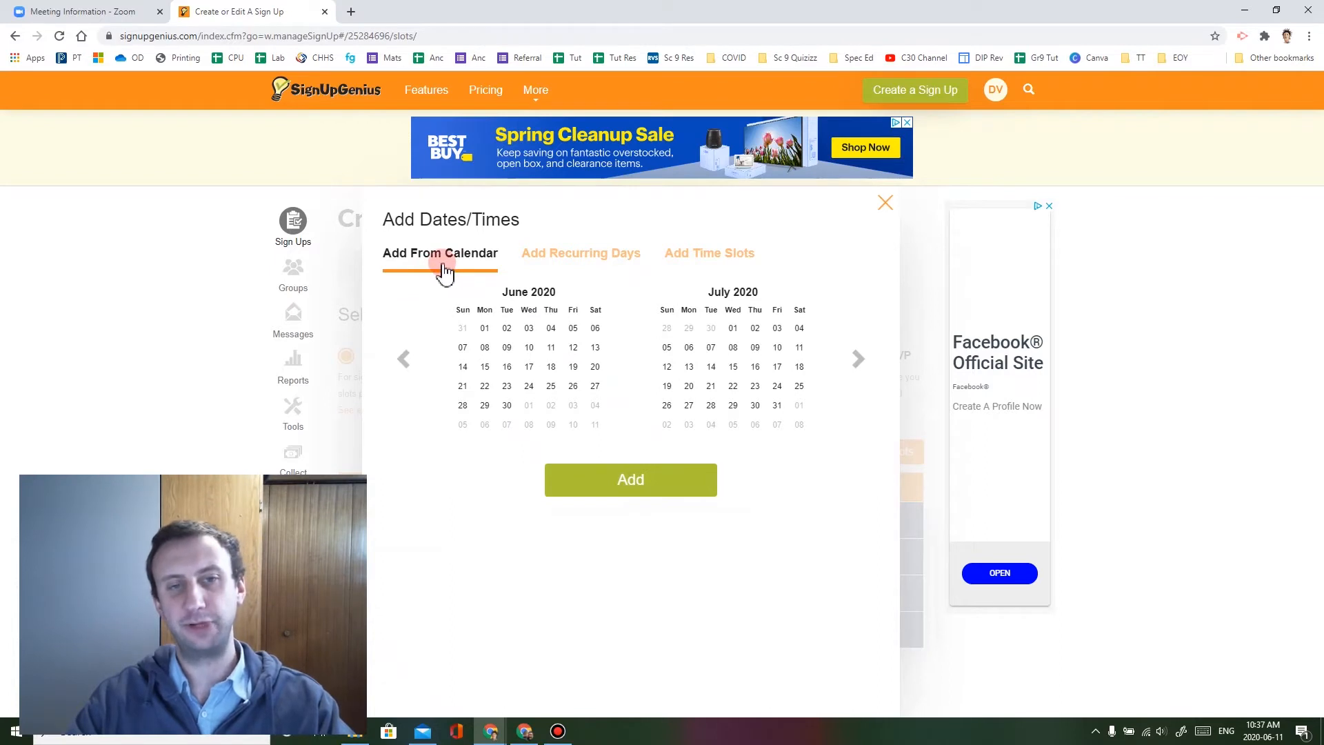
click(705, 256)
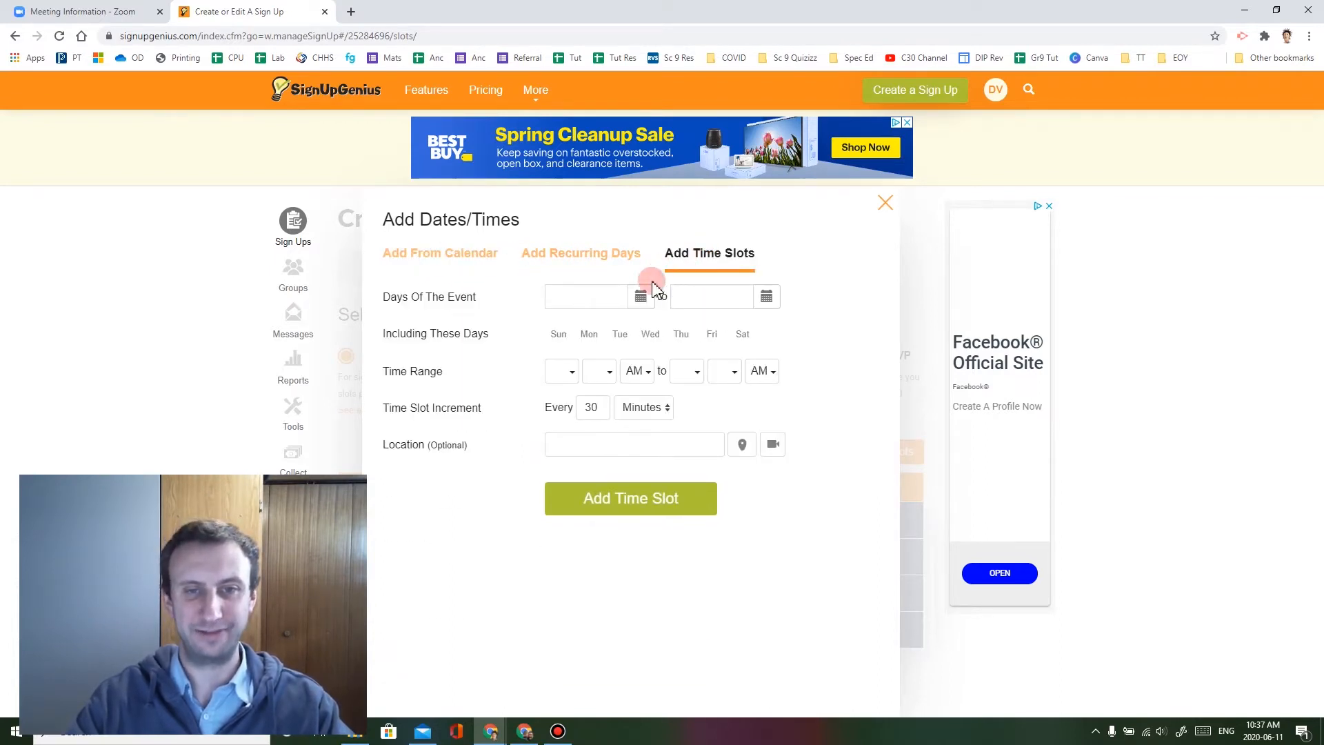
click(643, 298)
click(583, 428)
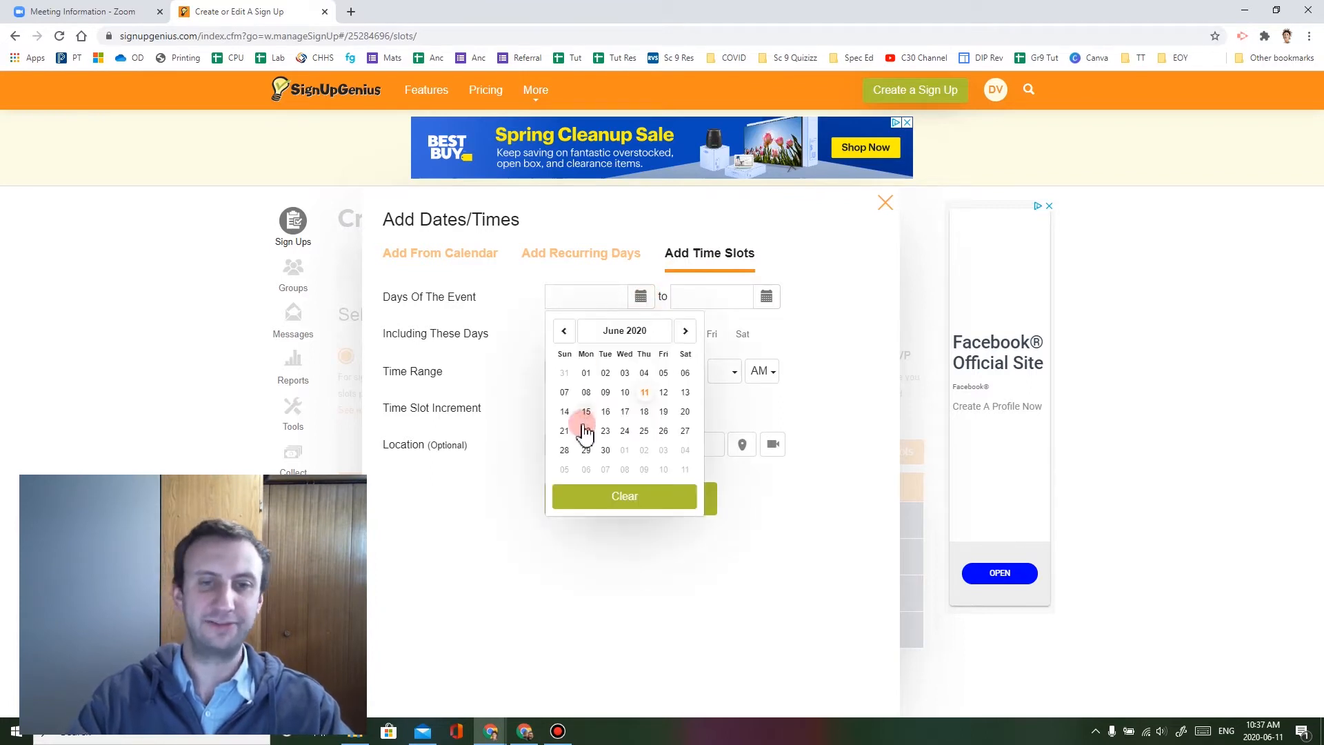
click(587, 413)
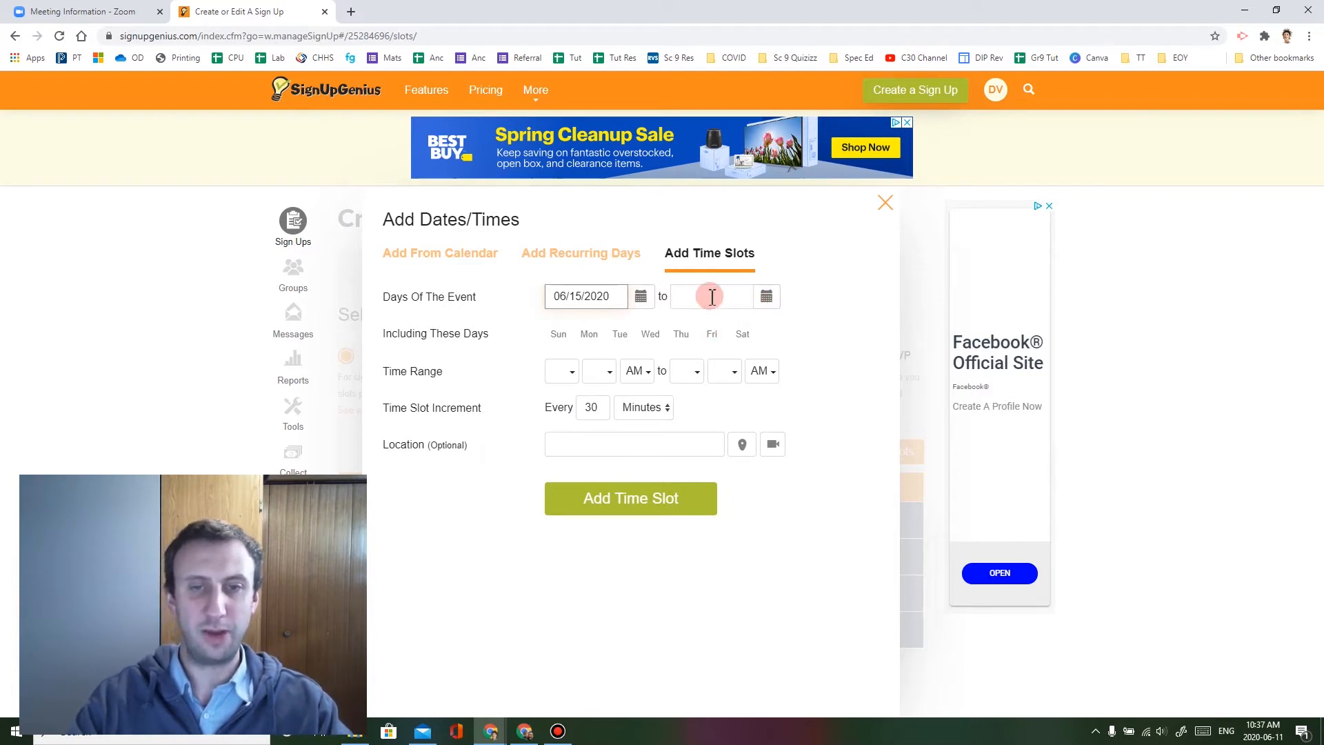
click(767, 297)
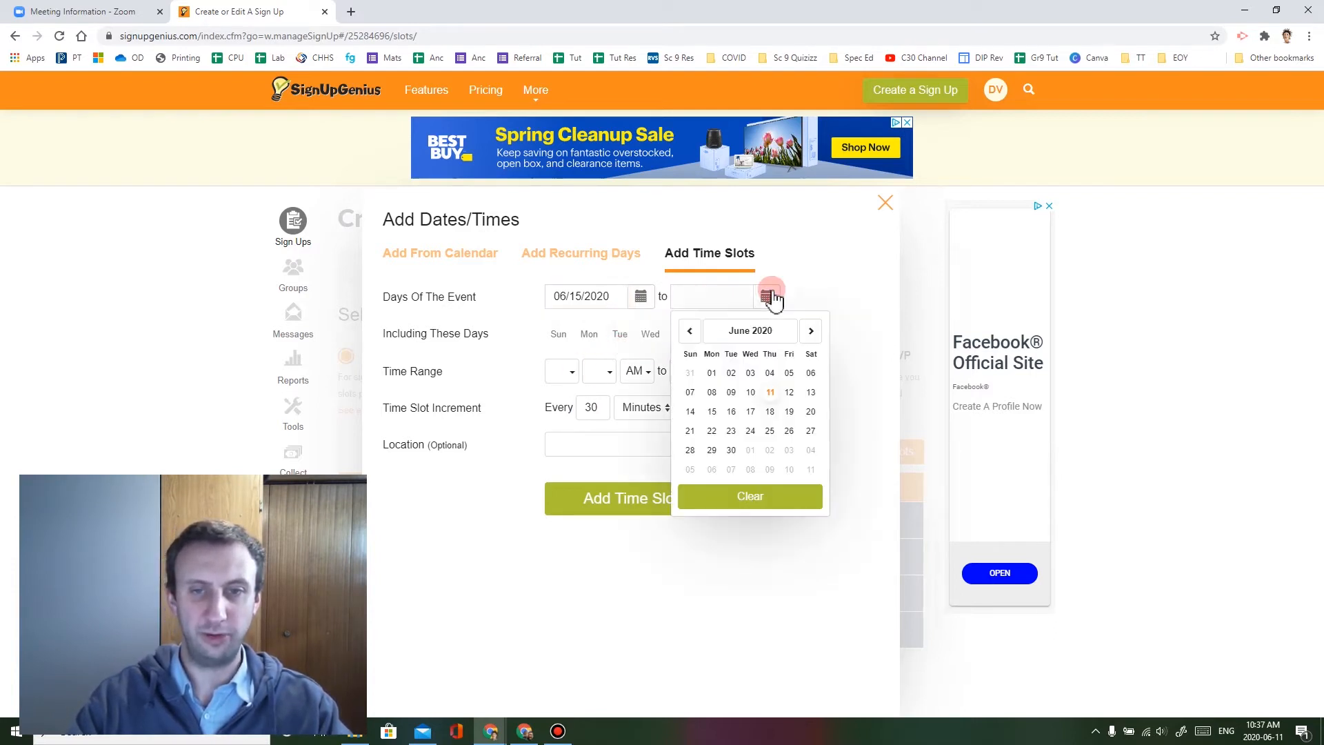
click(704, 410)
Step: Set the slot time range from 08:30 AM to 12:00 PM
click(554, 373)
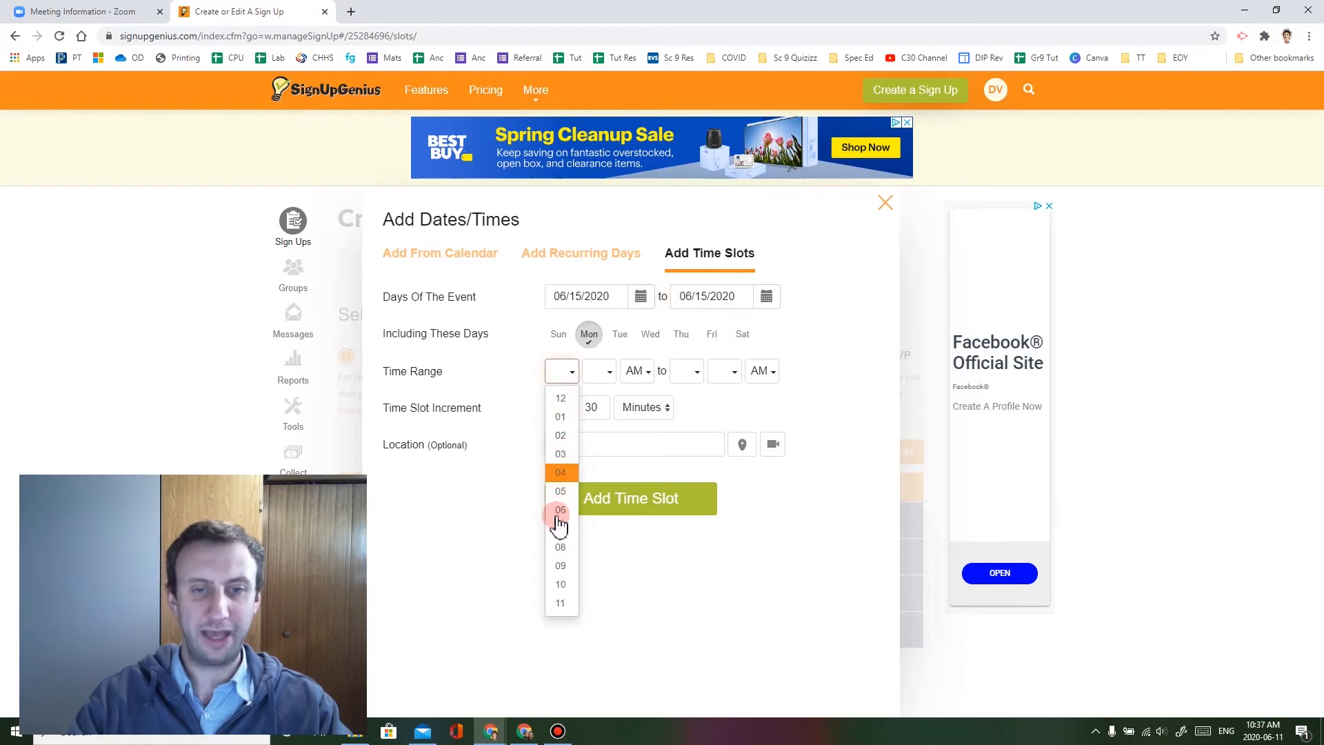
click(559, 550)
click(600, 375)
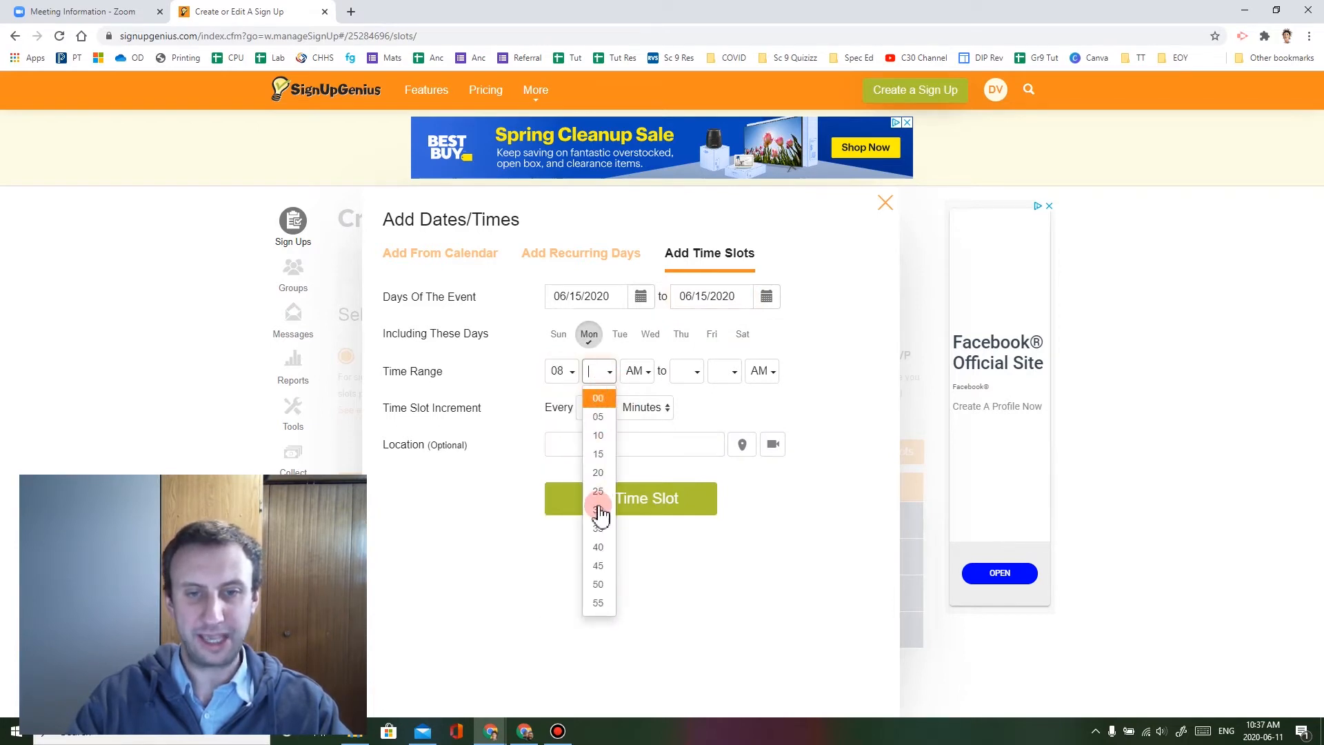
click(598, 510)
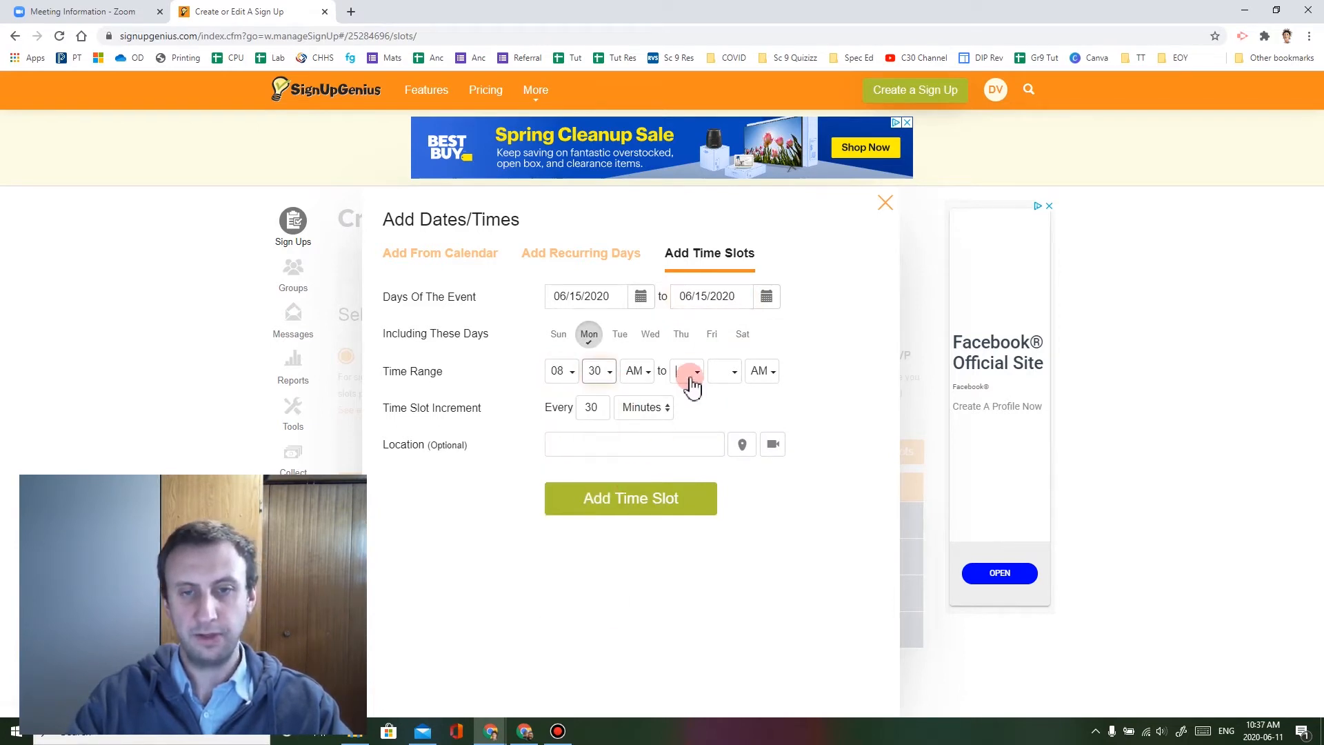
click(689, 373)
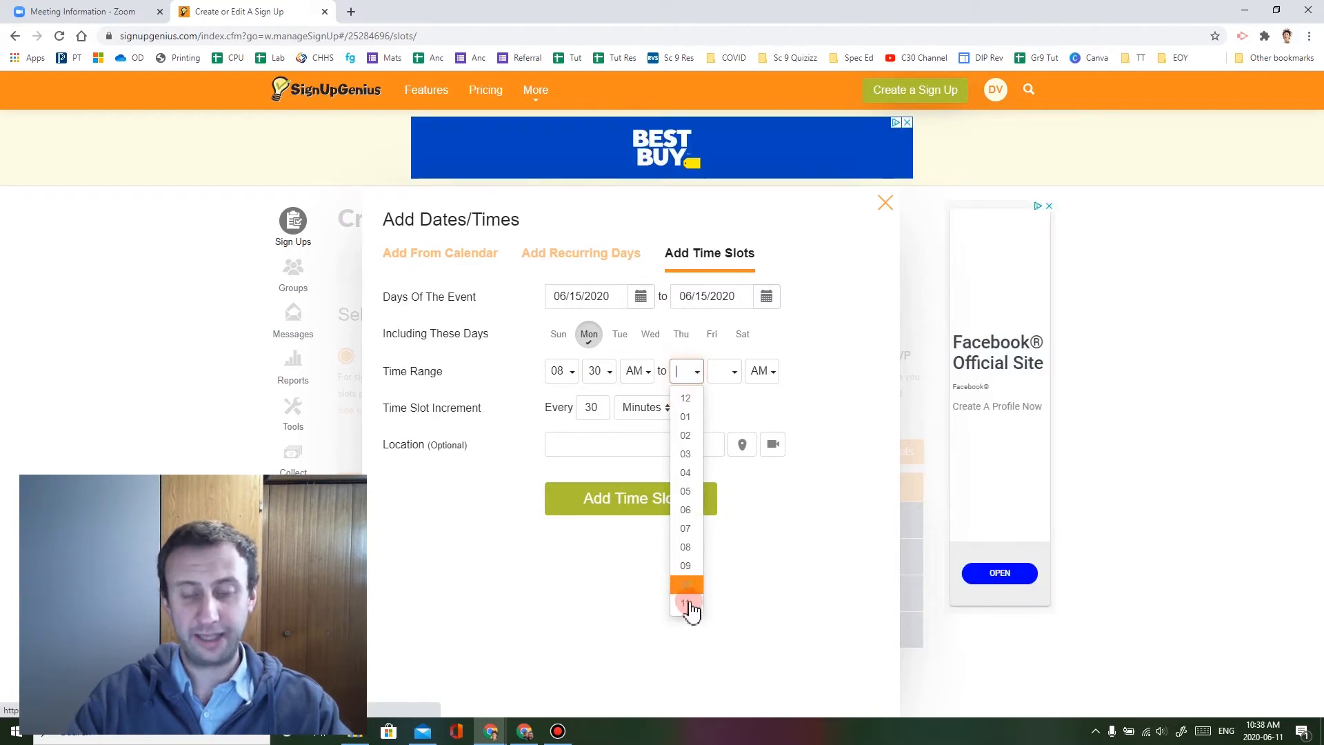
click(687, 399)
click(730, 376)
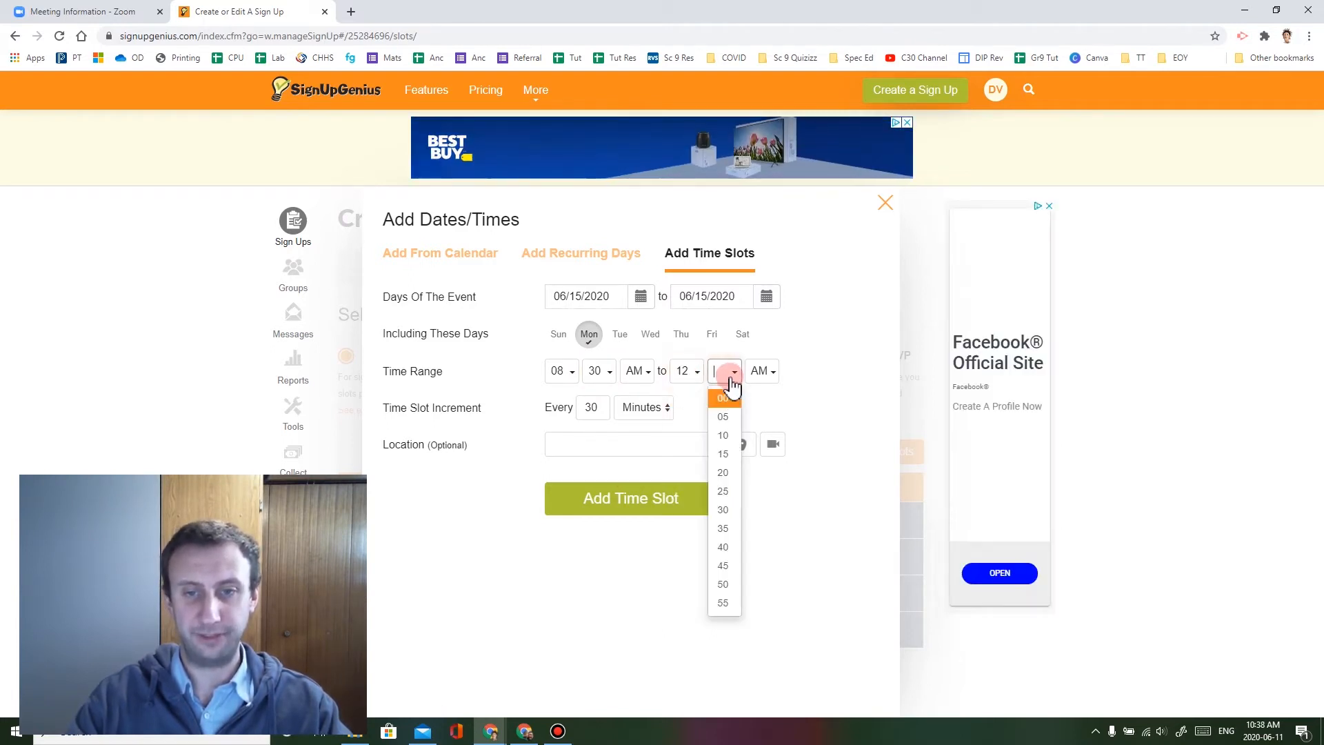
click(722, 398)
click(766, 373)
click(759, 399)
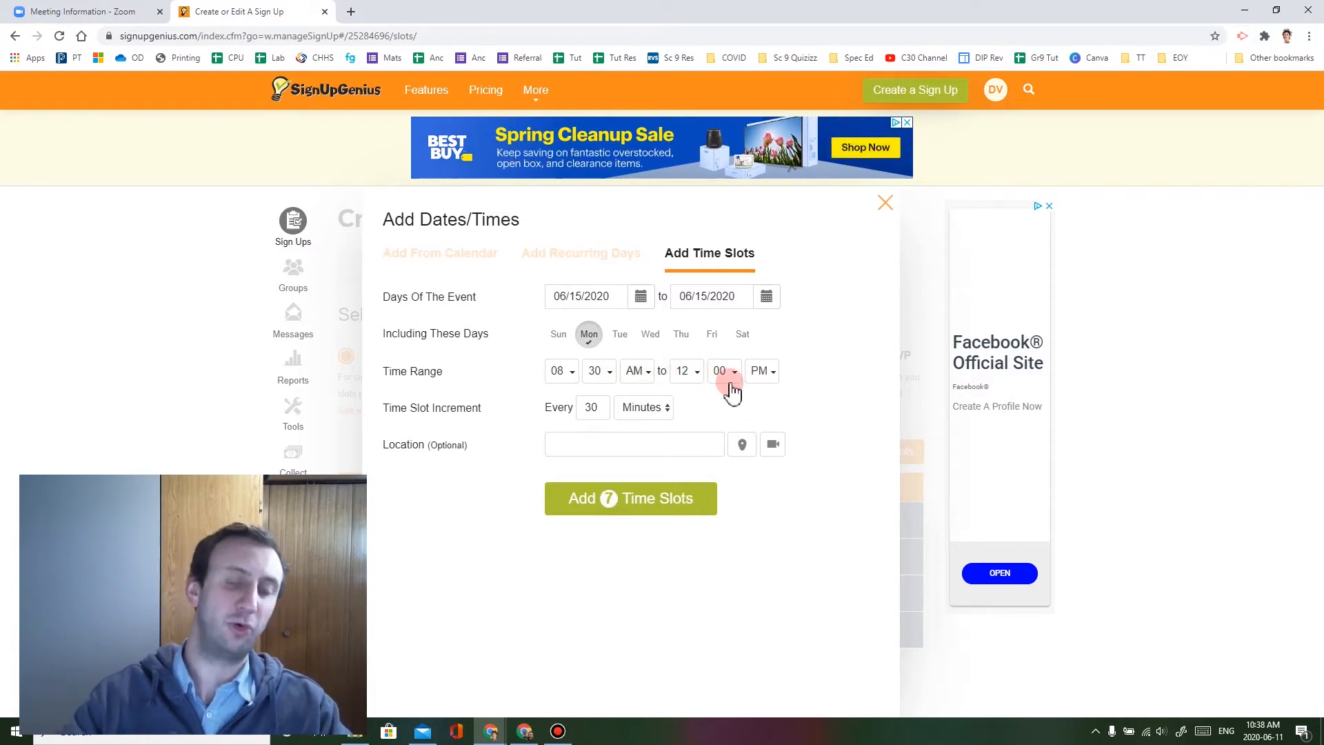
Step: Set slots to every 15 minutes and attach a Zoom meeting as the location
click(592, 409)
click(556, 409)
text(15)
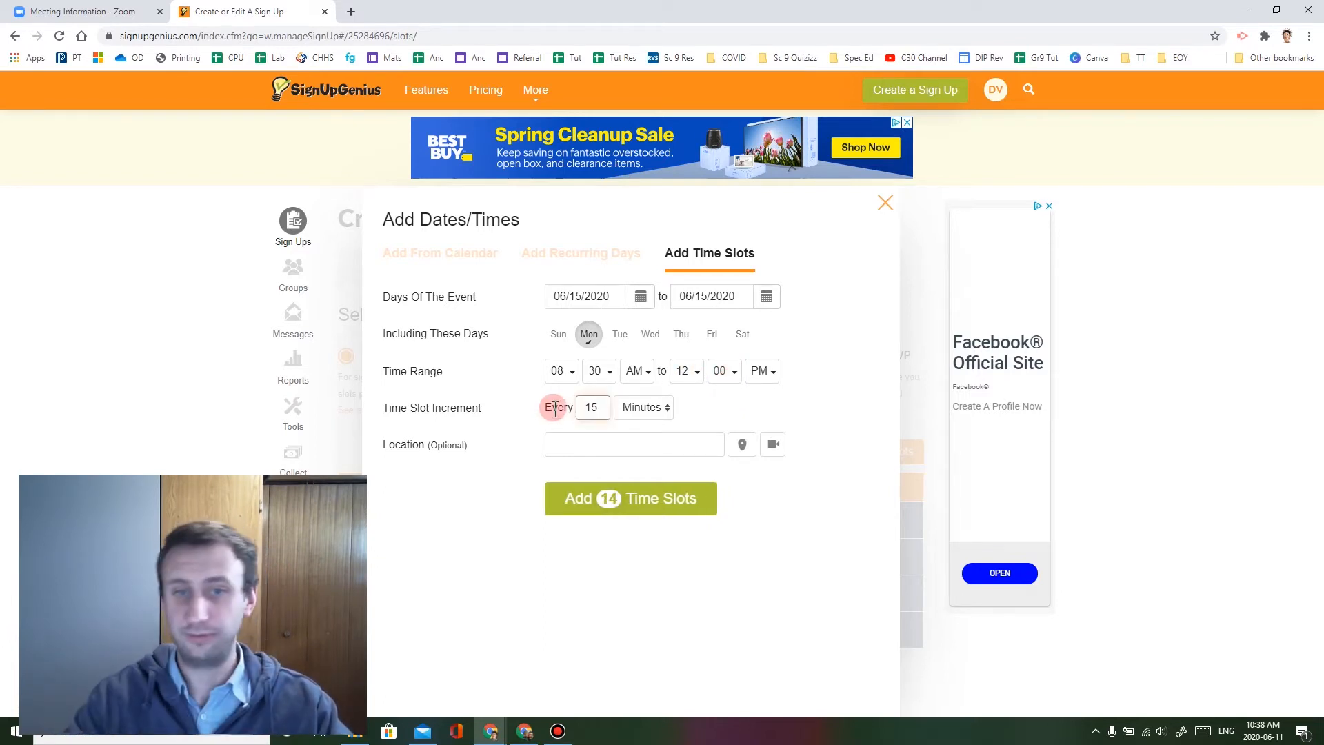
click(721, 410)
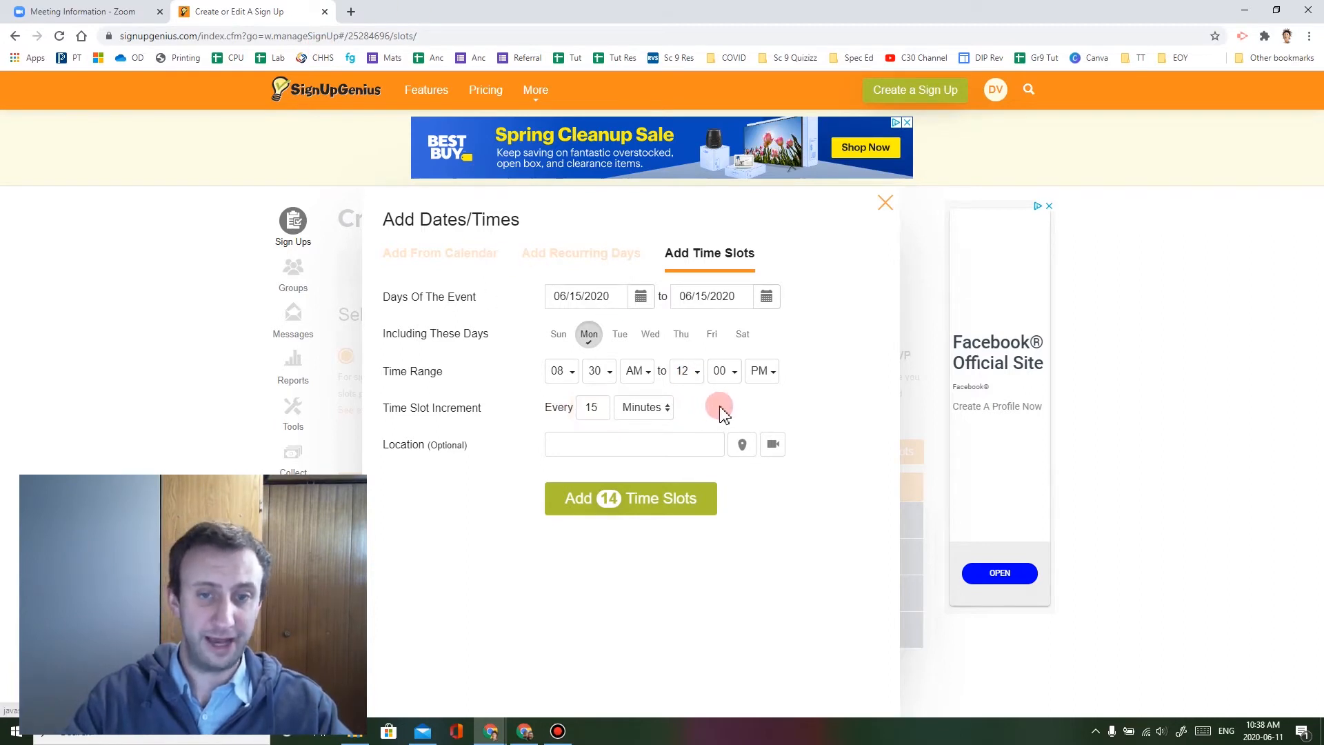
click(603, 504)
click(774, 447)
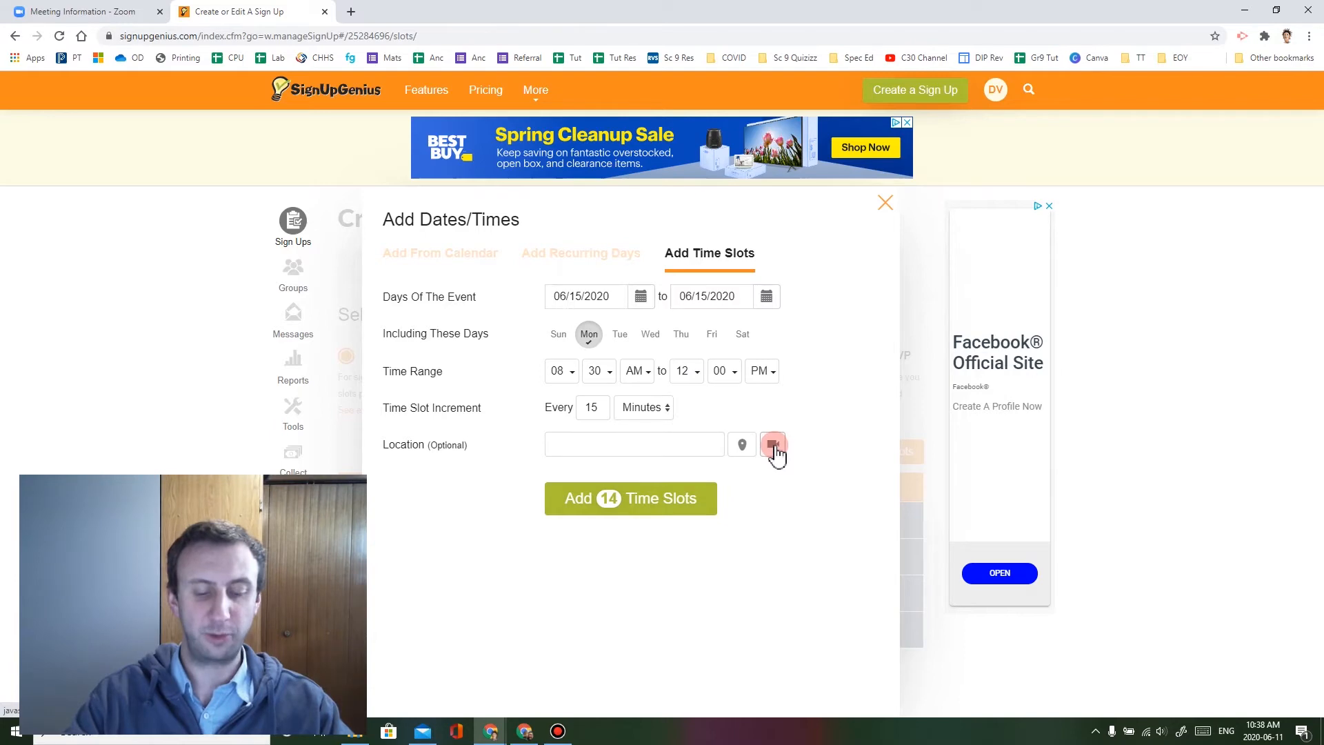
click(719, 431)
Step: Copy the Personal Meeting Room ID from Zoom and paste it into the sign-up's meeting ID field
click(50, 12)
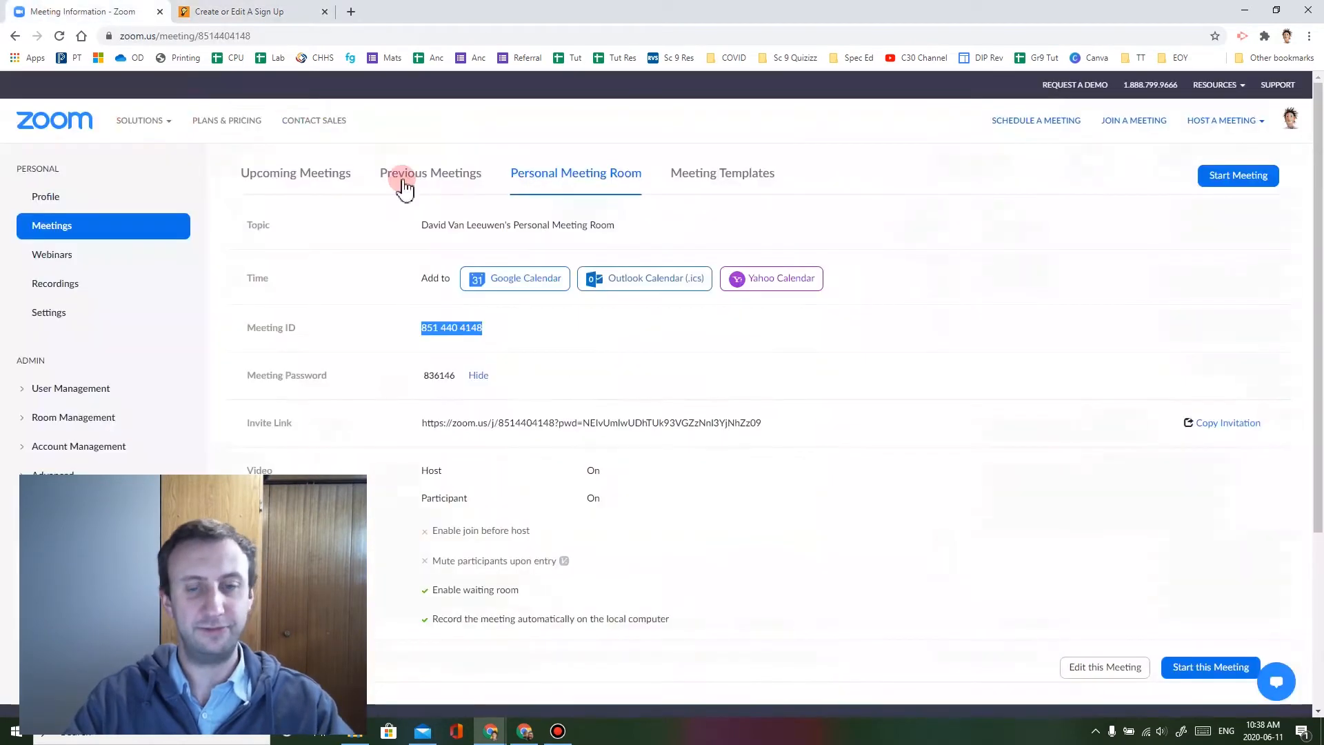
click(440, 376)
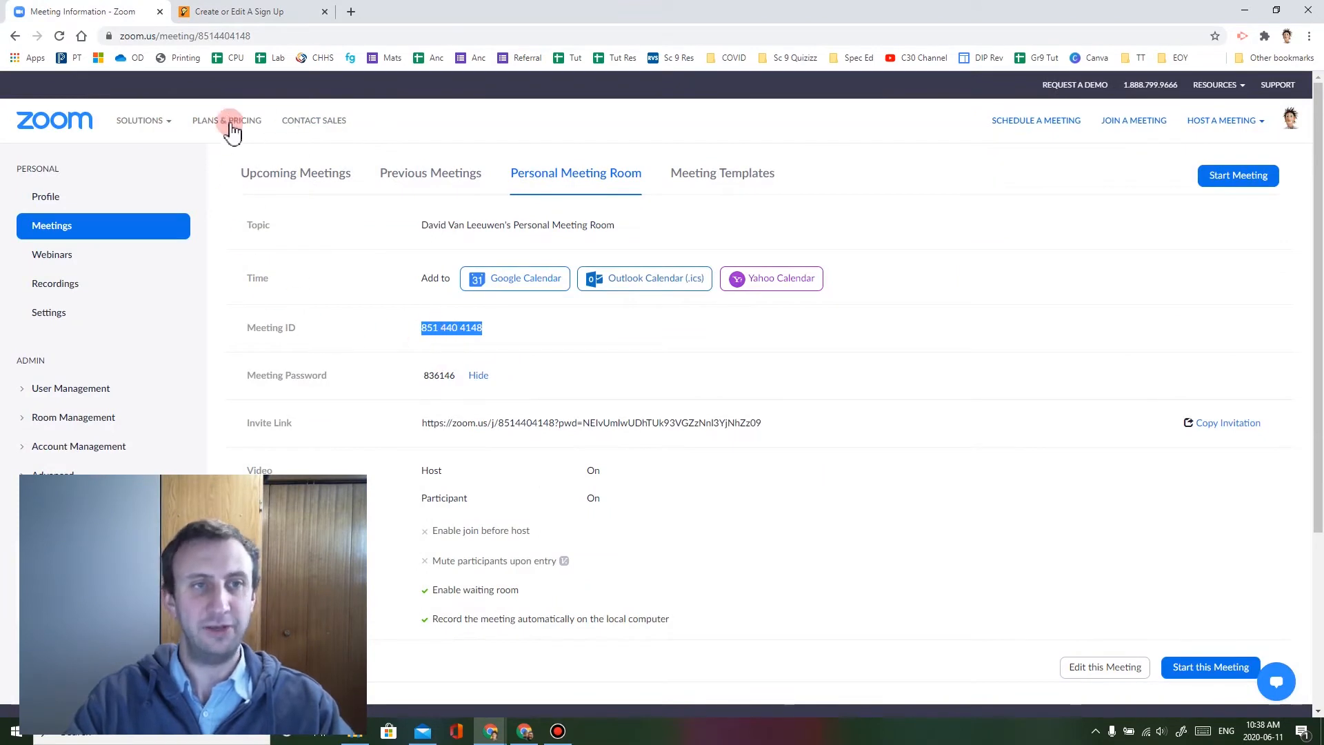
right_click(449, 329)
triple_click(449, 329)
key(ctrl+c)
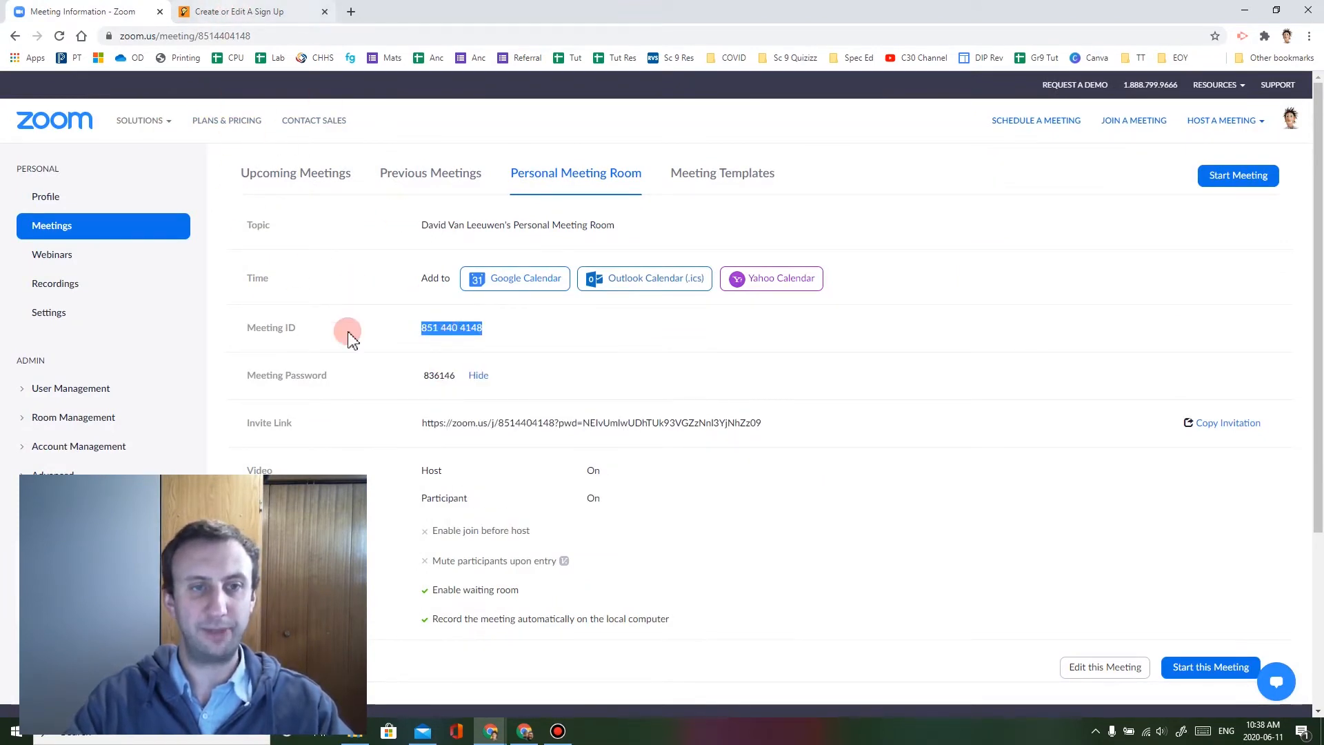
click(256, 12)
click(664, 423)
key(ctrl+v)
Step: Confirm the Zoom ID, add the 14 time slots, review them, and begin adding more dates
click(663, 465)
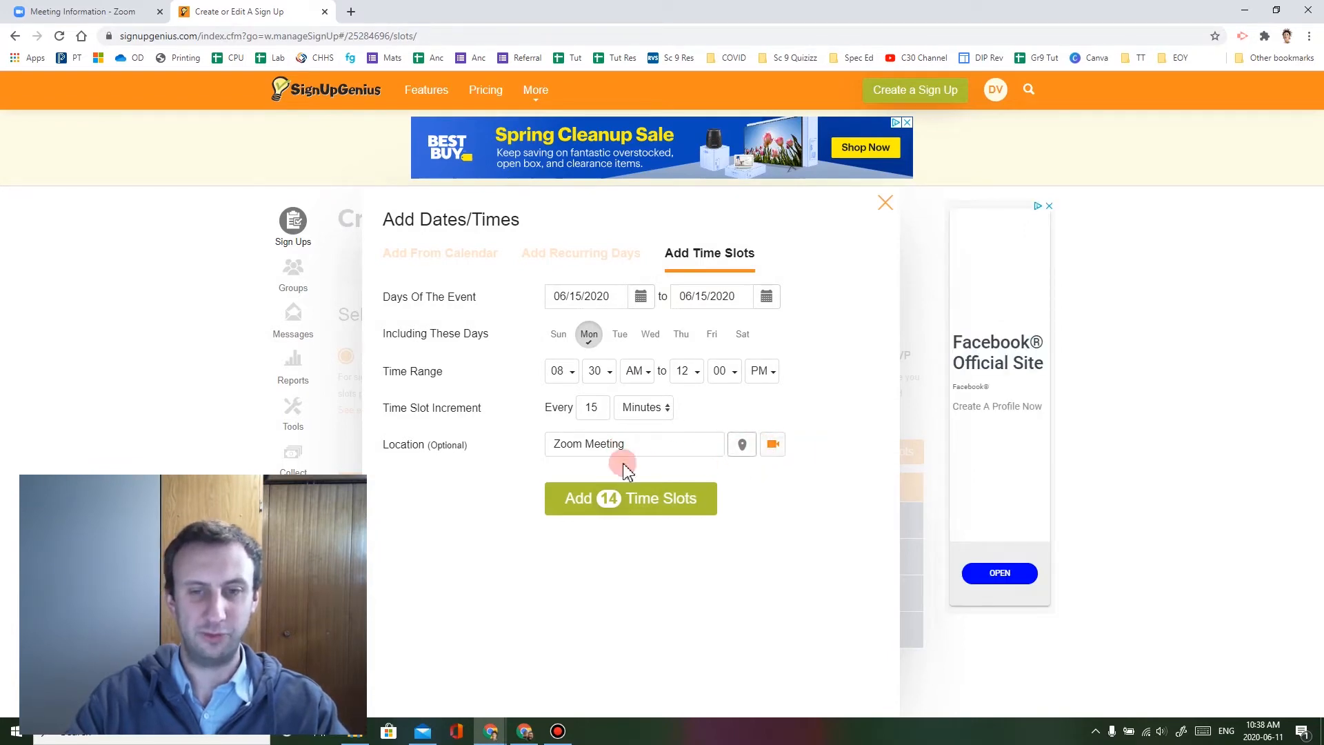
click(613, 498)
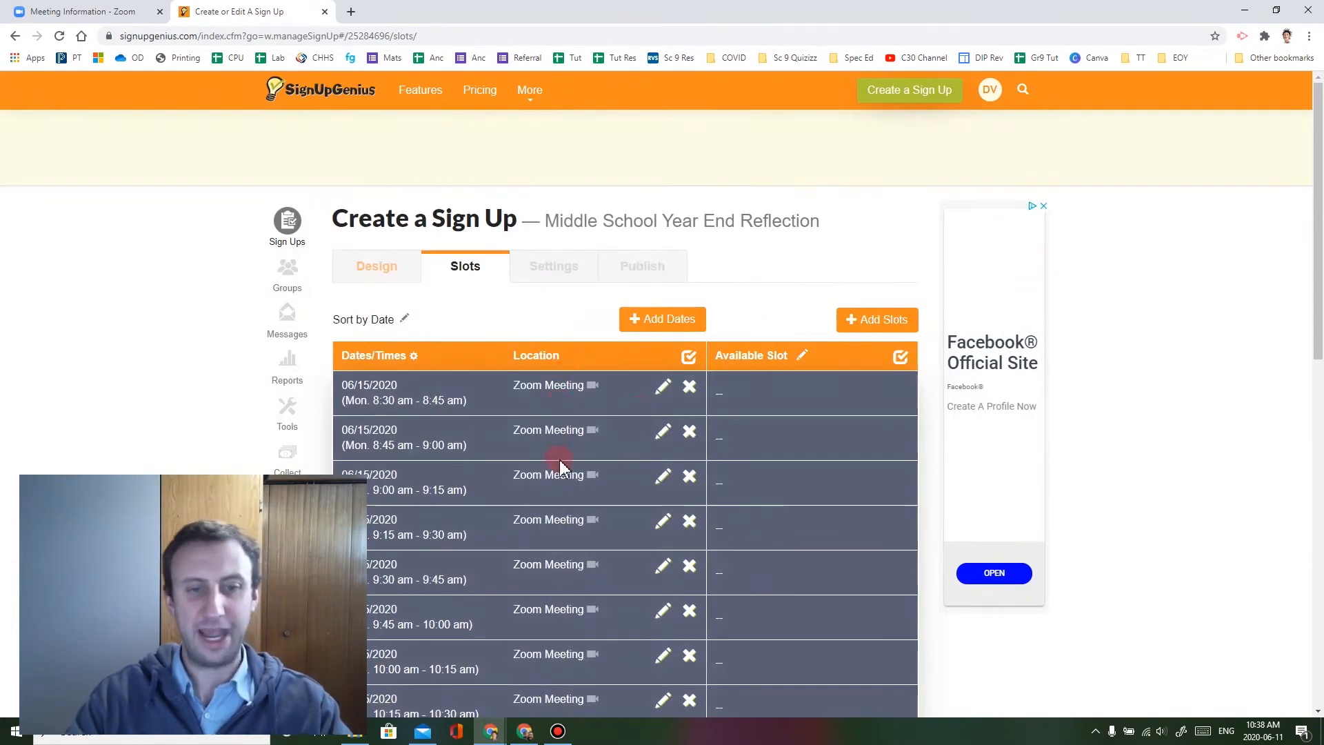
scroll(561, 462, down, 4)
scroll(535, 532, down, 3)
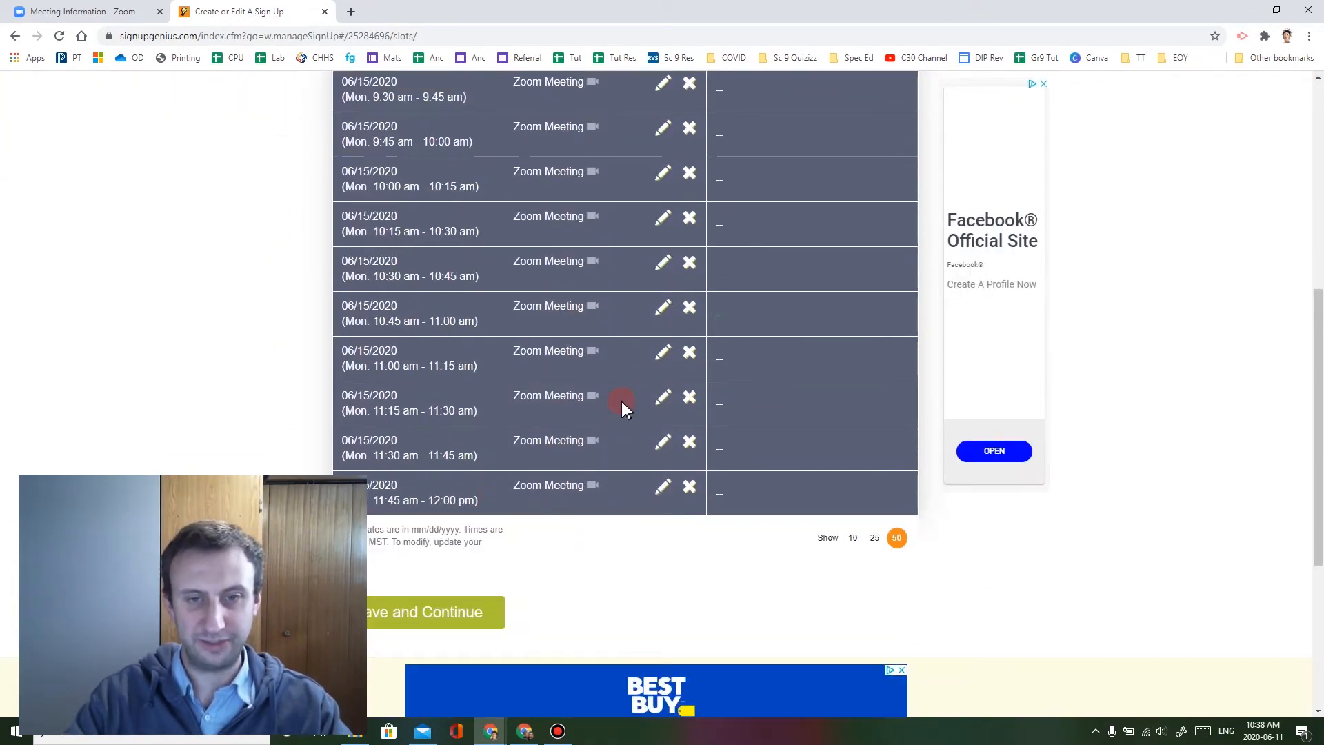
scroll(622, 407, up, 7)
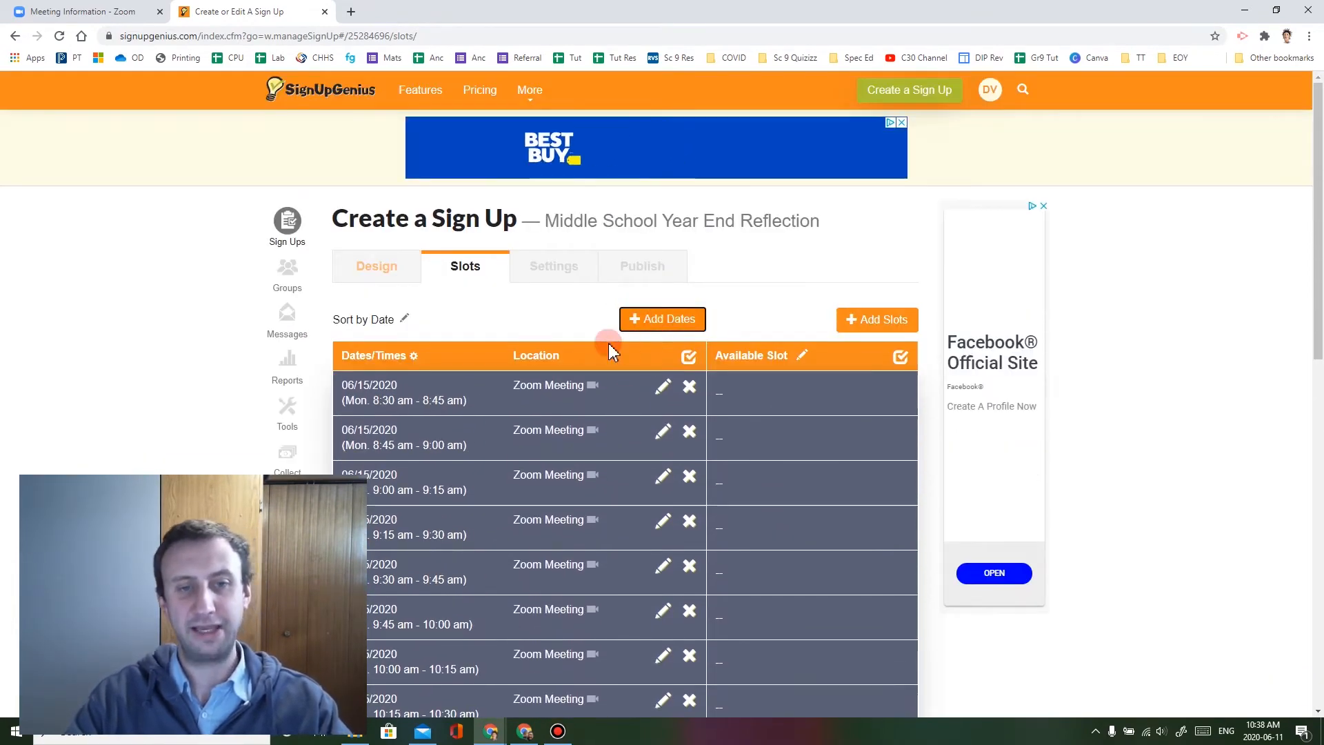
click(624, 331)
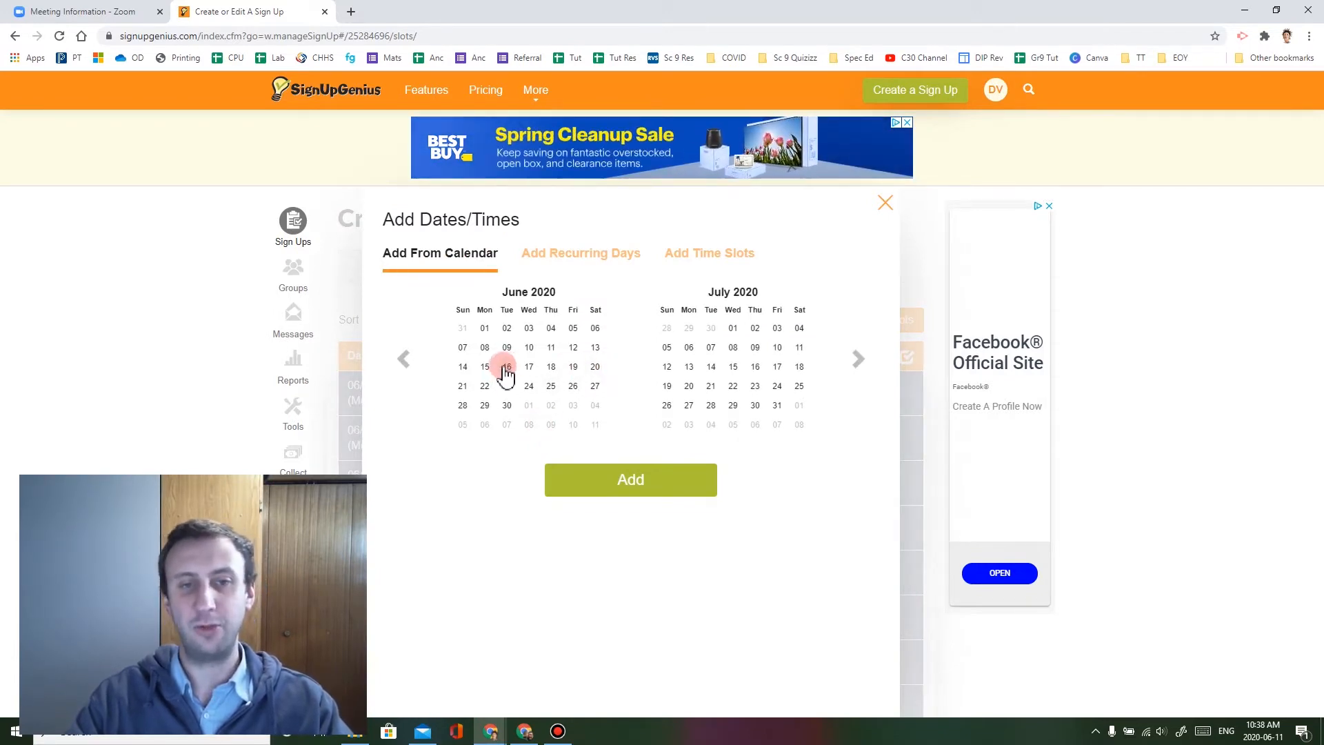
Step: Set up time slots over the dates 06/16/2020 to 06/17/2020
click(673, 255)
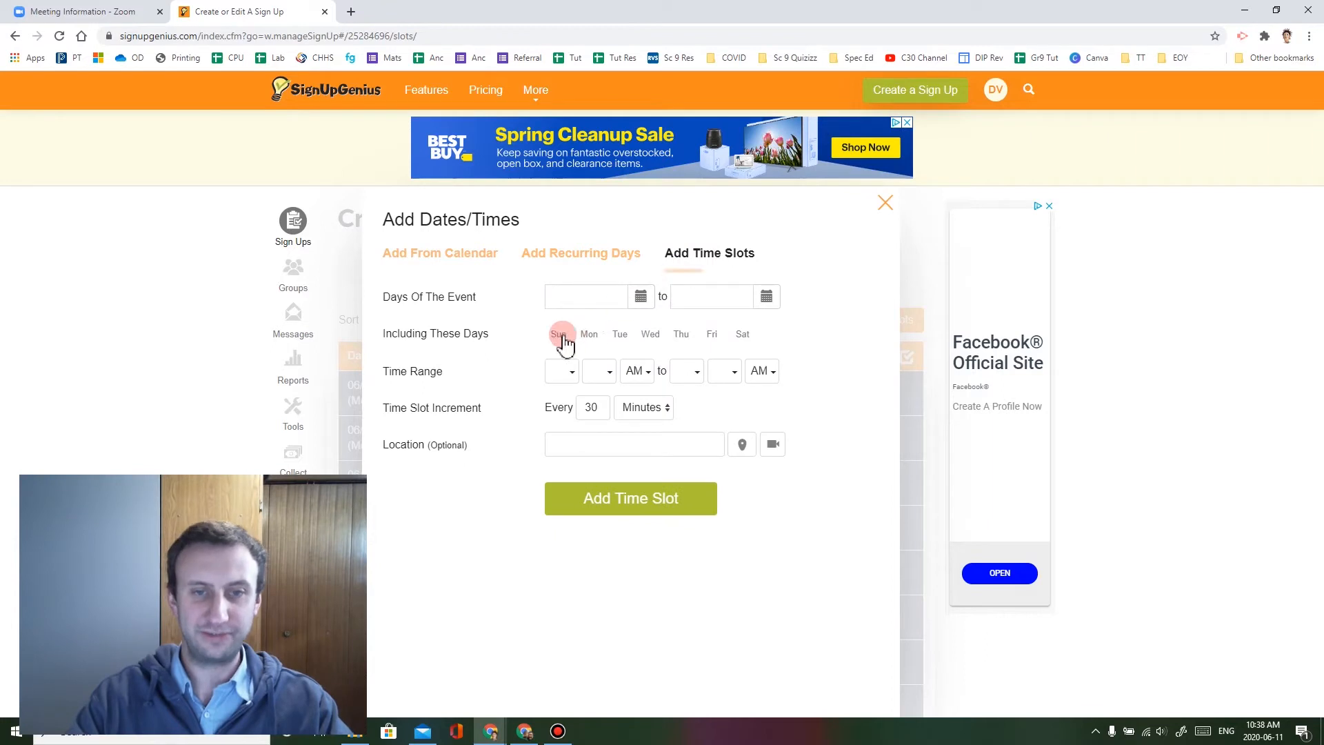
click(641, 296)
click(605, 412)
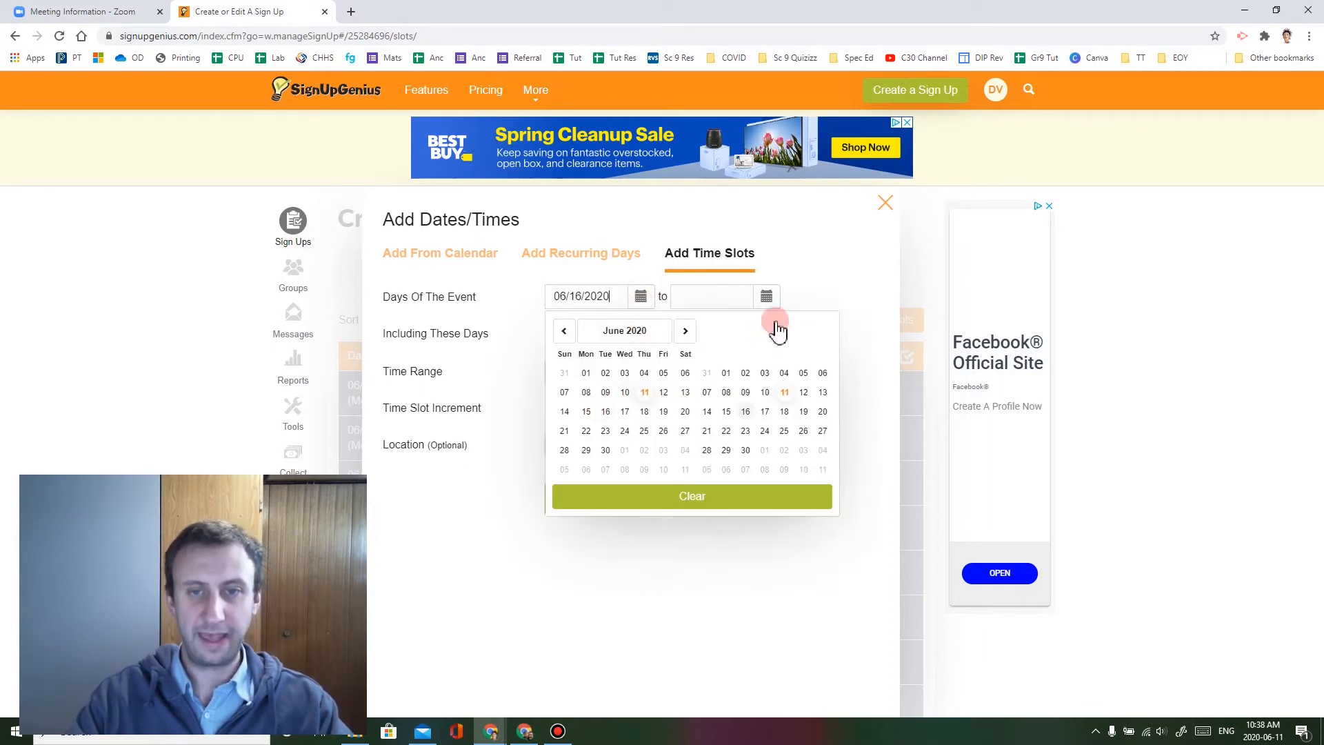
click(769, 298)
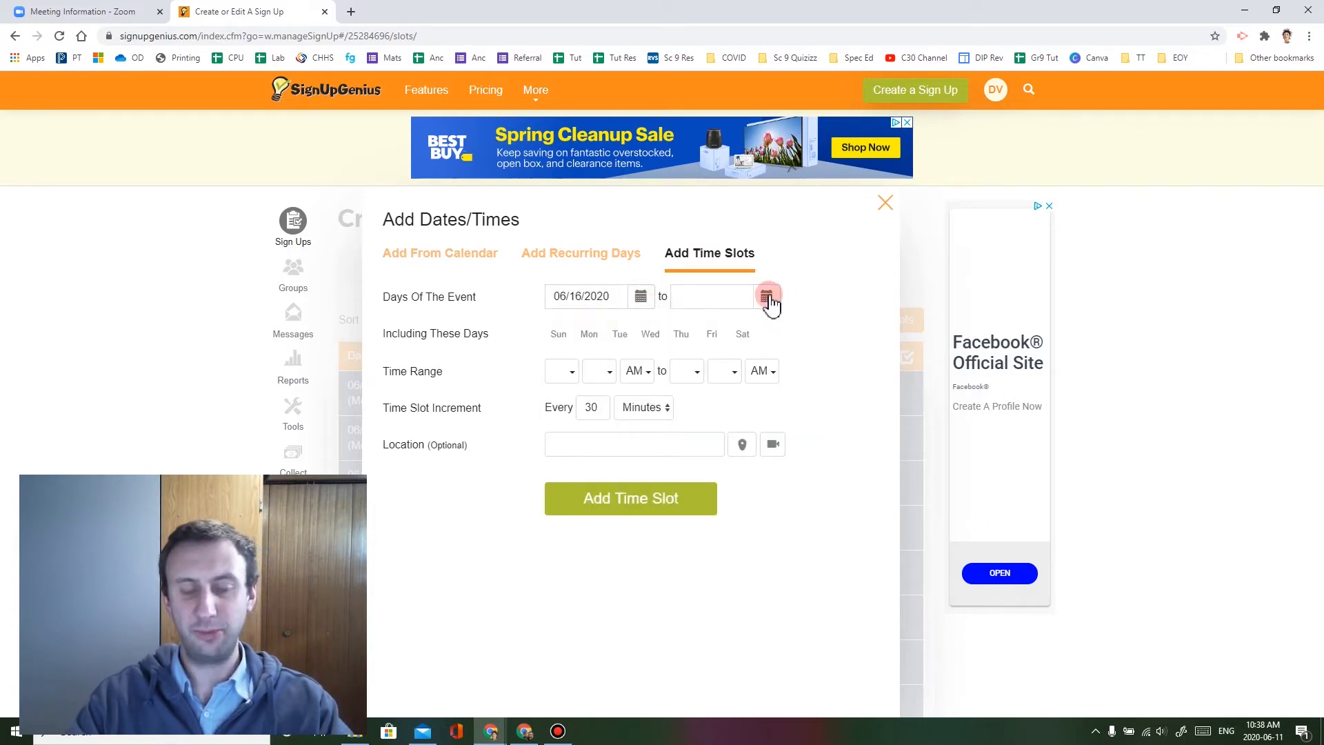
click(768, 297)
click(754, 412)
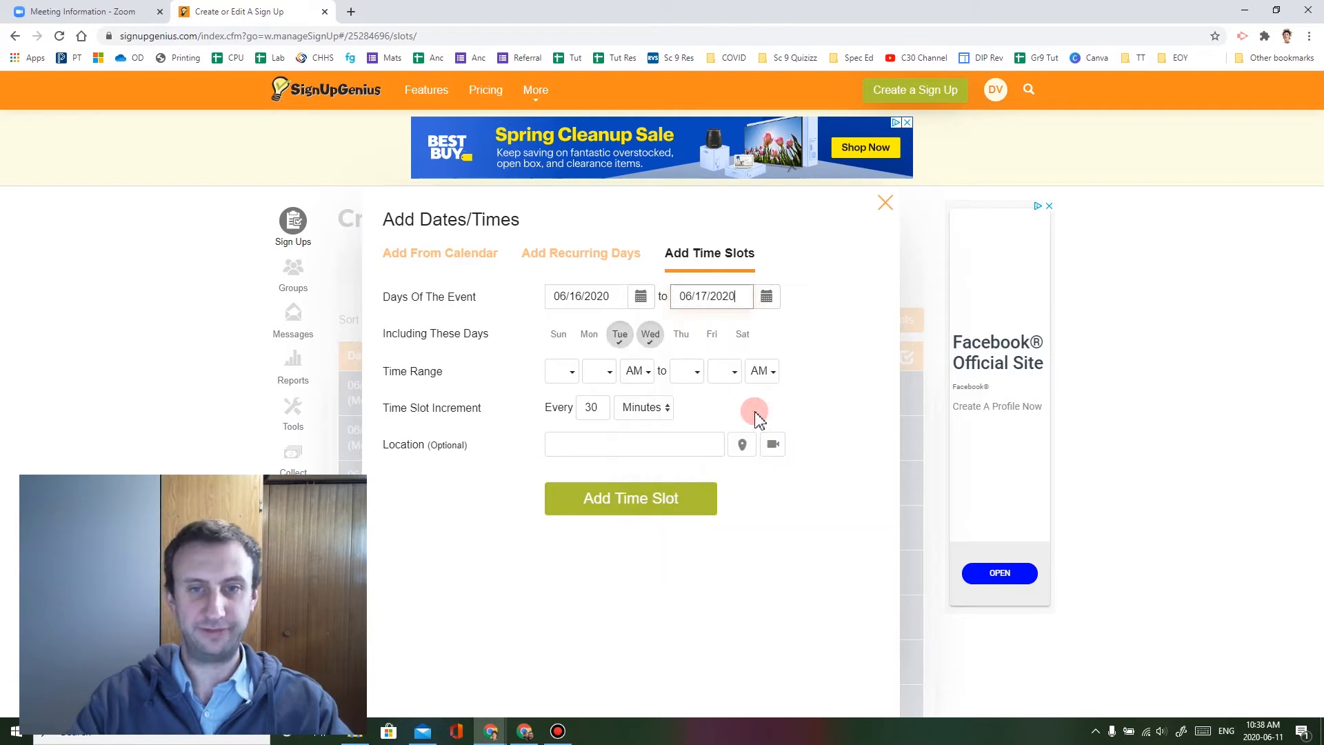
Step: Set the slot time range from 01:00 PM to 05:00 PM
click(575, 376)
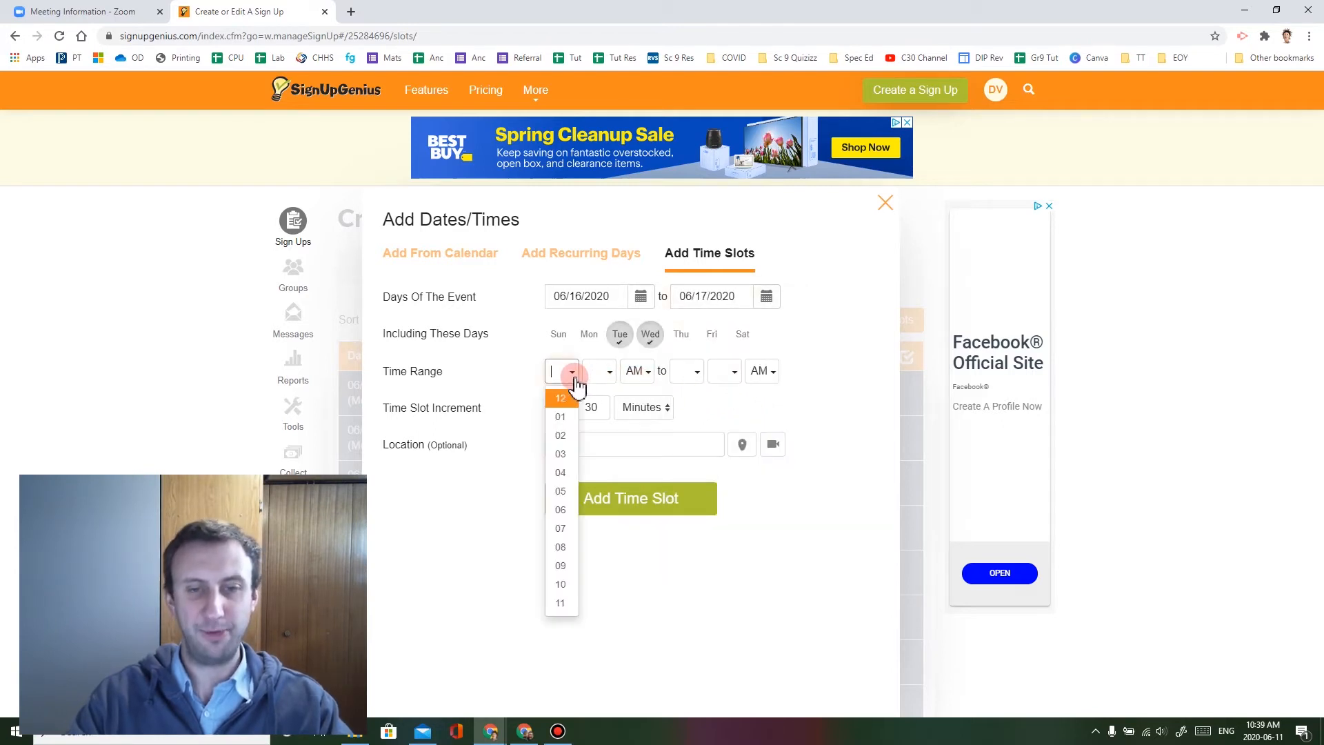
click(573, 422)
click(652, 385)
click(644, 404)
click(605, 376)
click(603, 399)
click(705, 377)
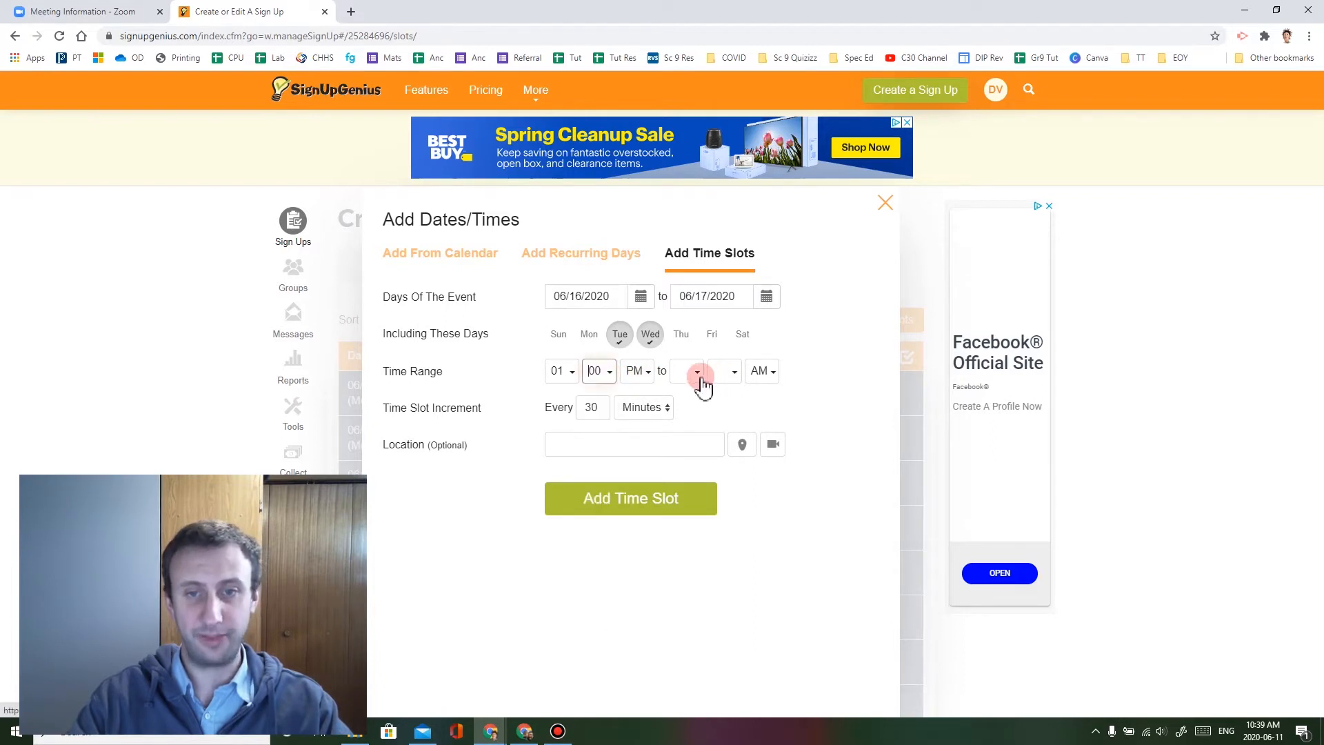
click(689, 484)
click(734, 376)
click(724, 399)
click(763, 376)
click(763, 398)
Step: Use 15-minute slots with the pasted Zoom meeting ID and add the 32 time slots
click(588, 410)
text(15)
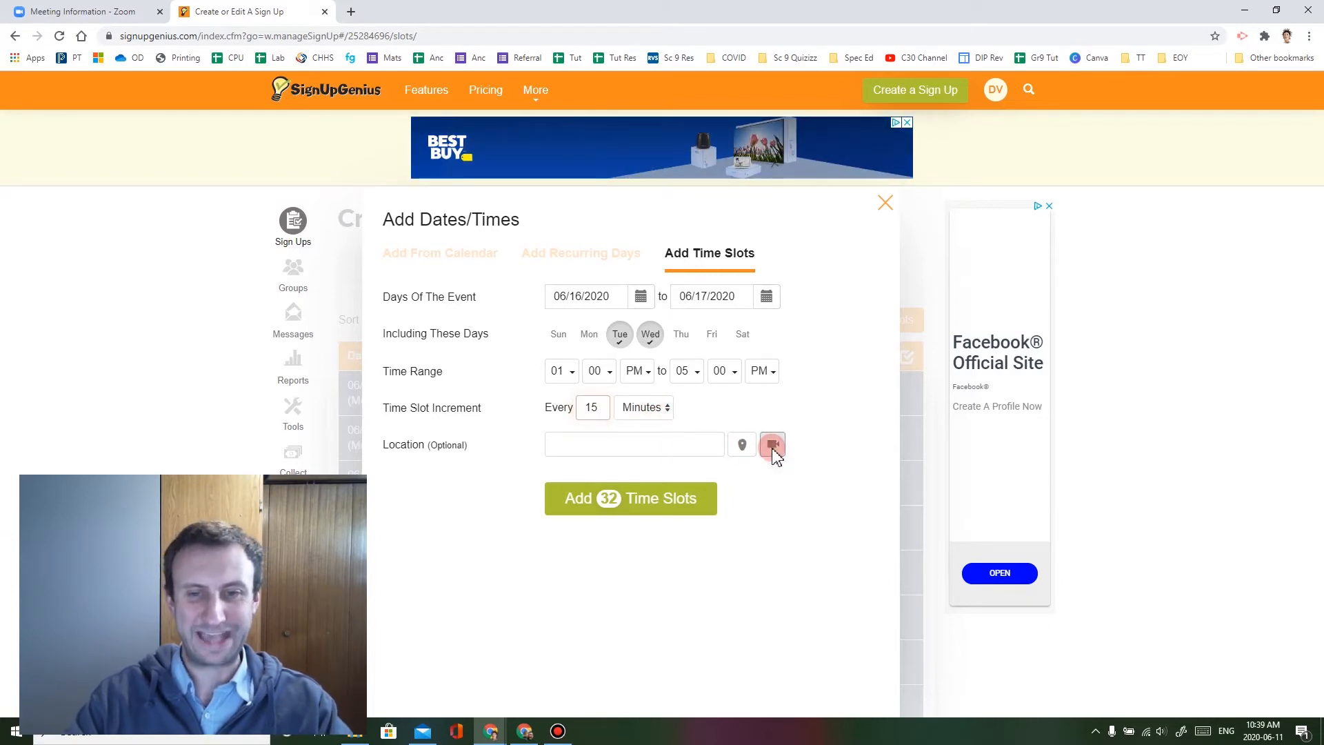
click(773, 446)
key(ctrl+v)
click(681, 476)
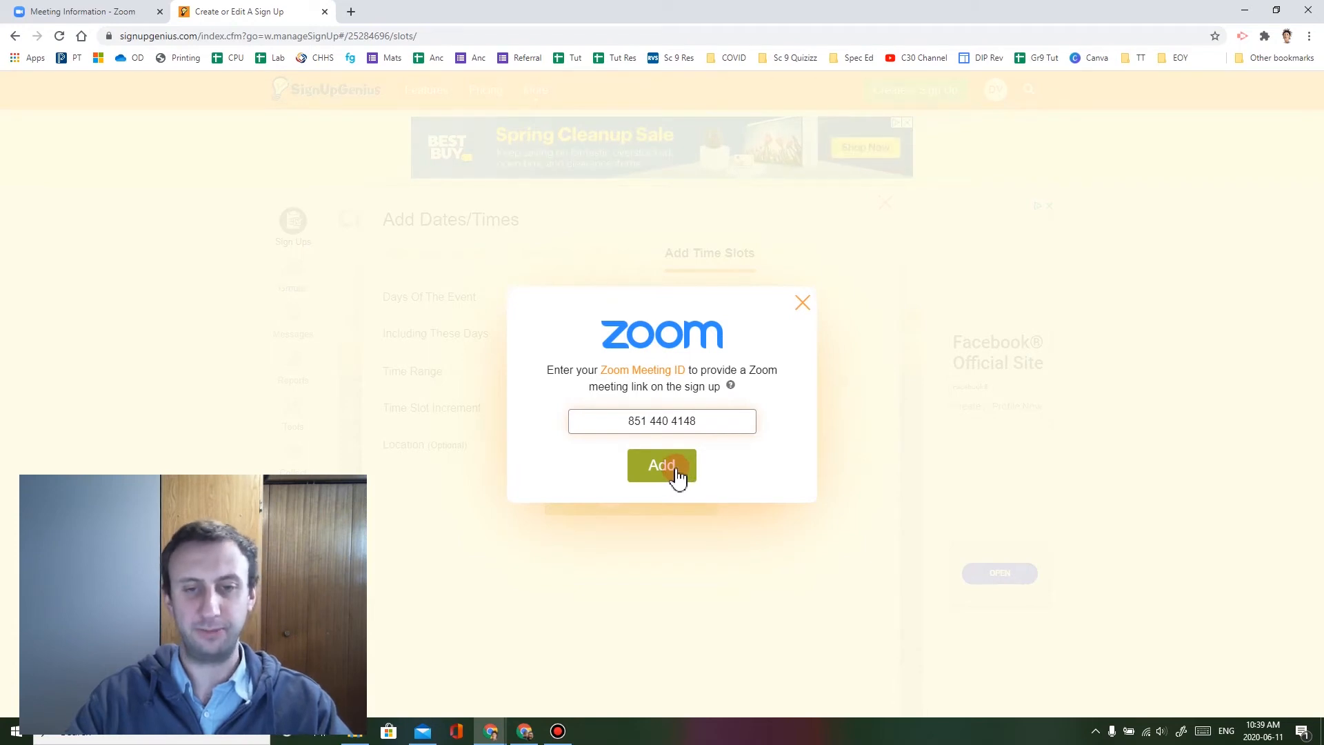
click(667, 514)
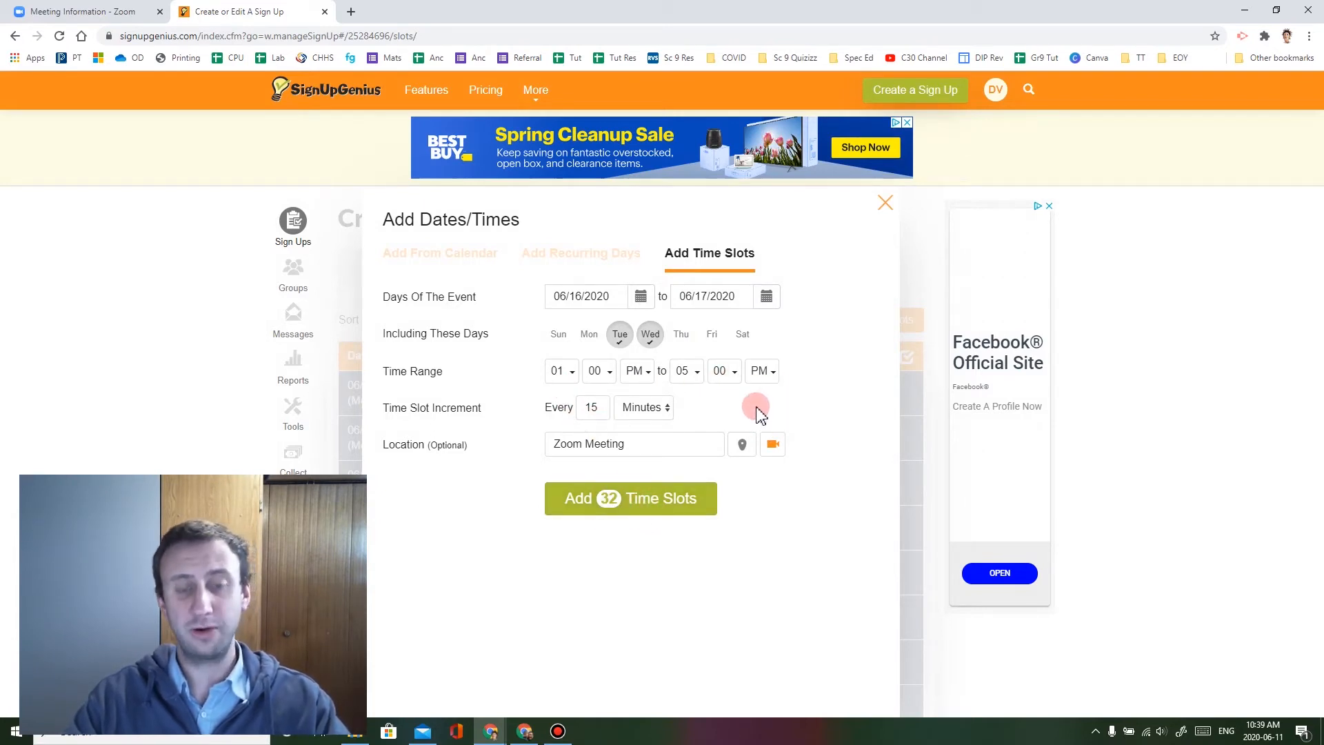
click(661, 514)
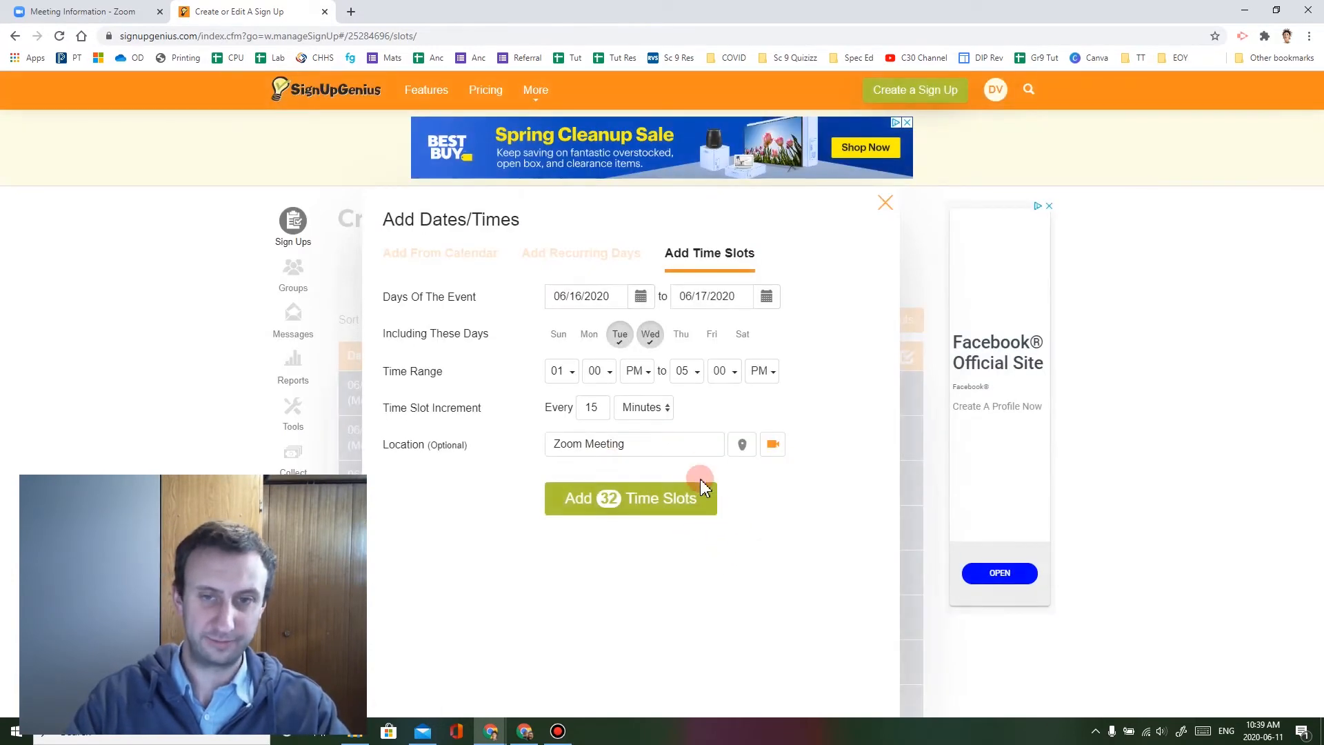
scroll(624, 414, down, 5)
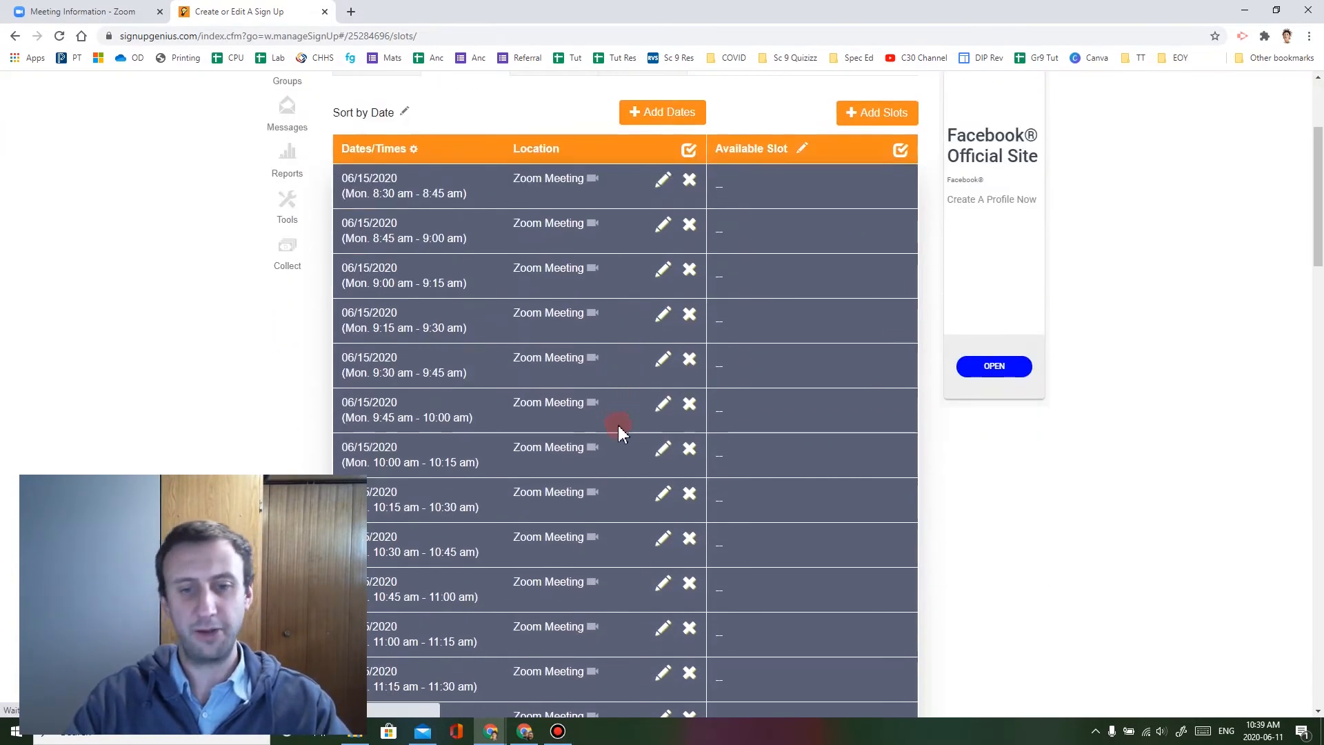
Step: Close the Add Dates window without changes, then open the Add Slots form
scroll(605, 556, up, 10)
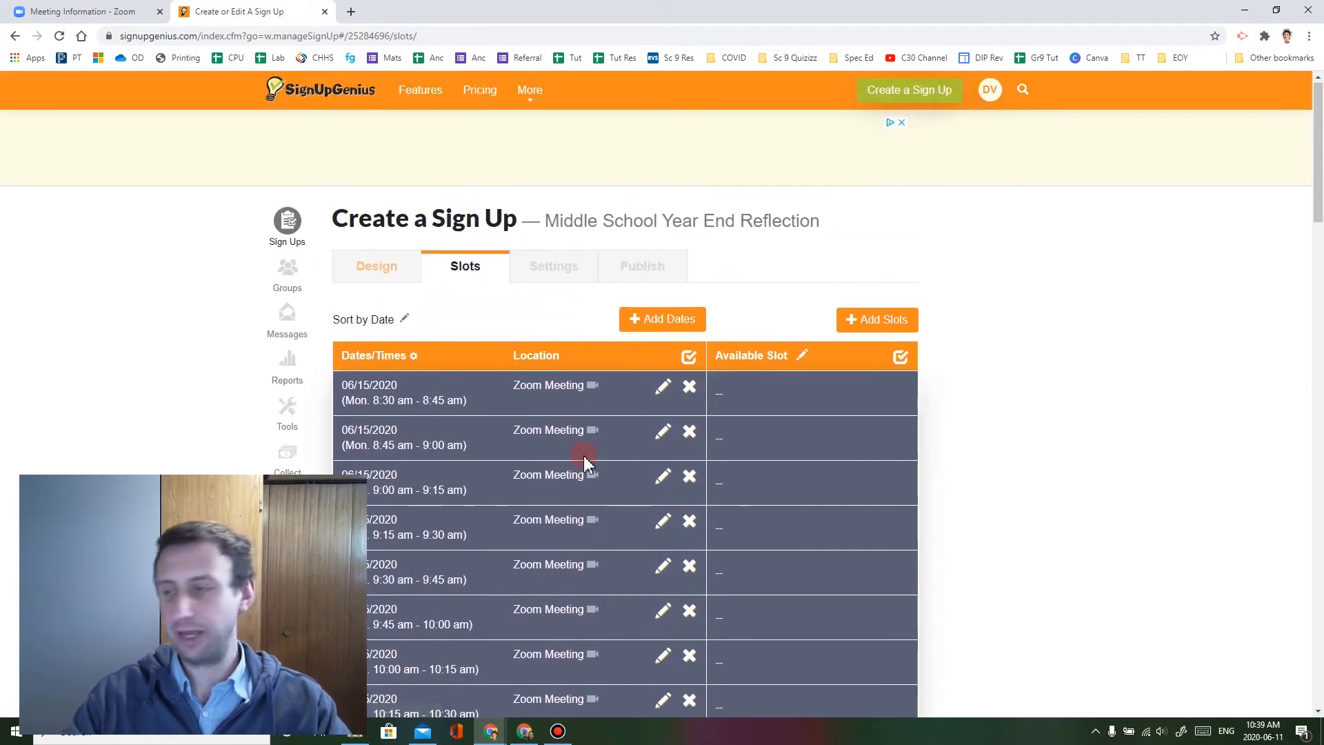
click(651, 318)
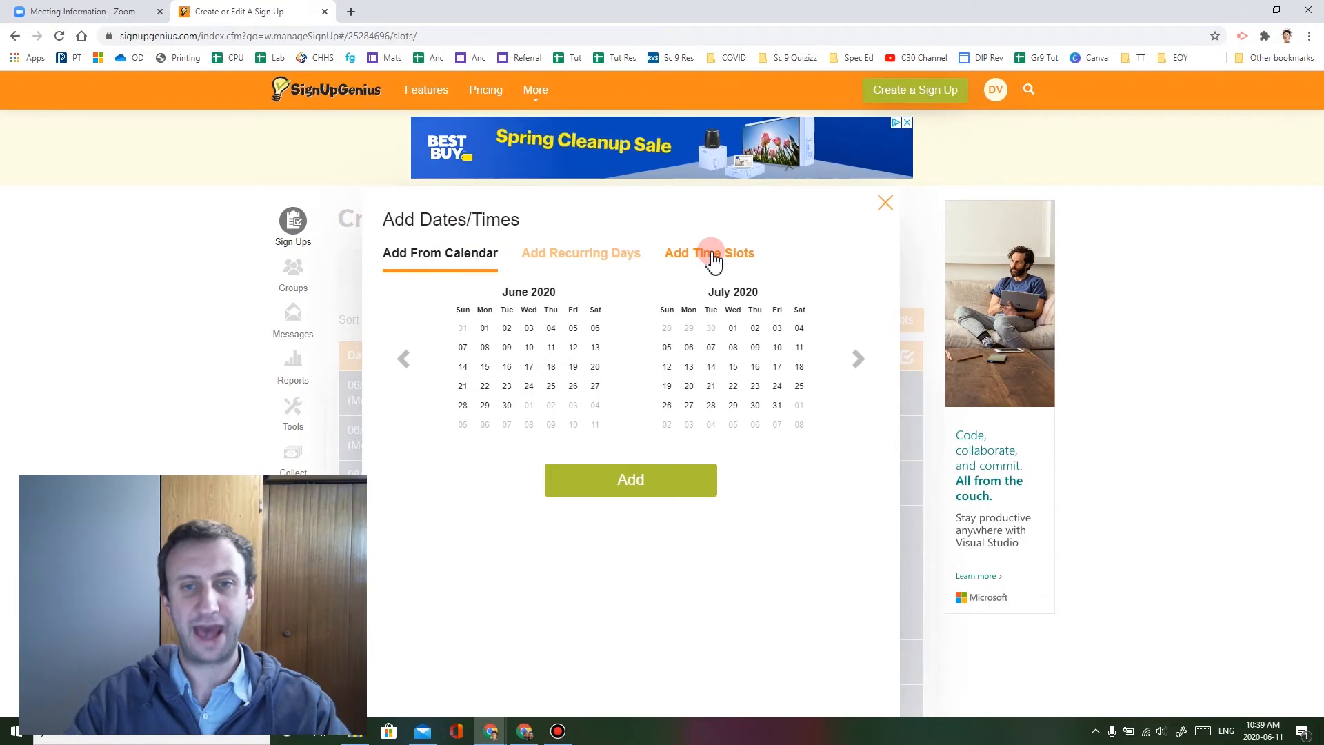
click(692, 255)
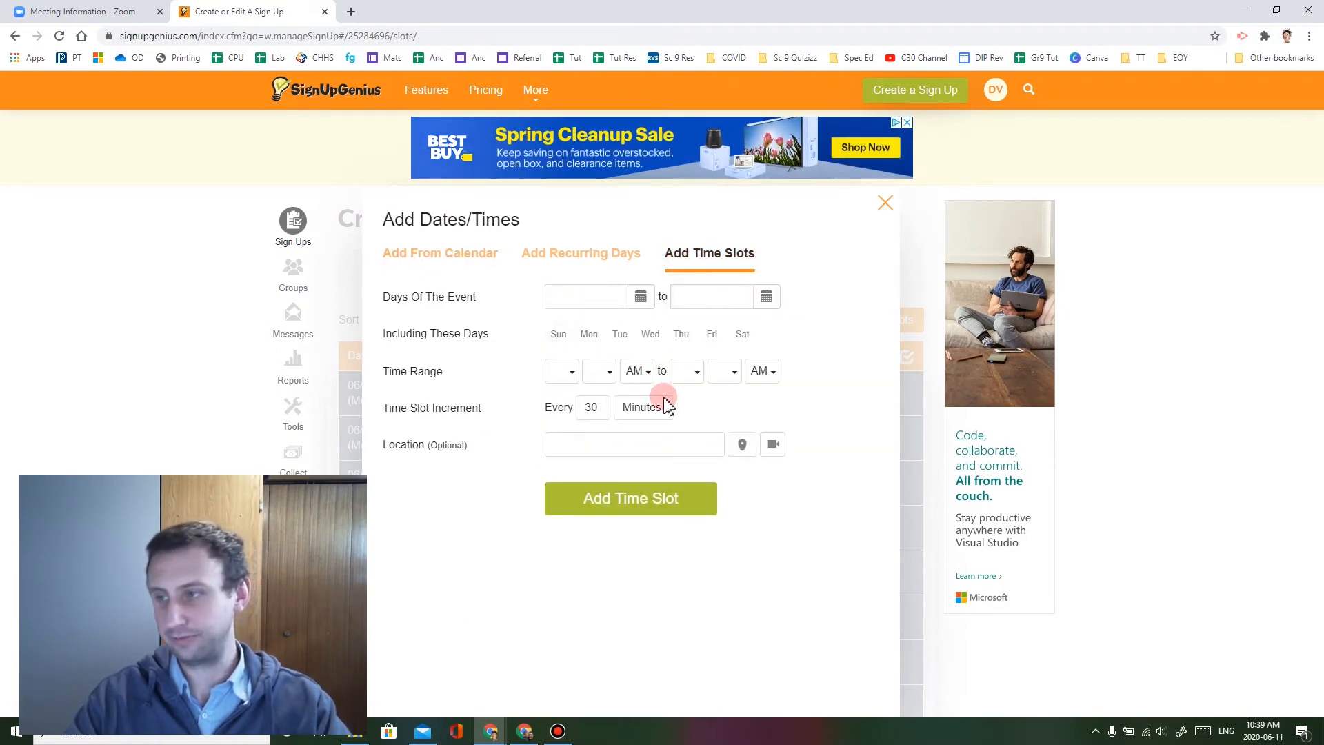
click(885, 204)
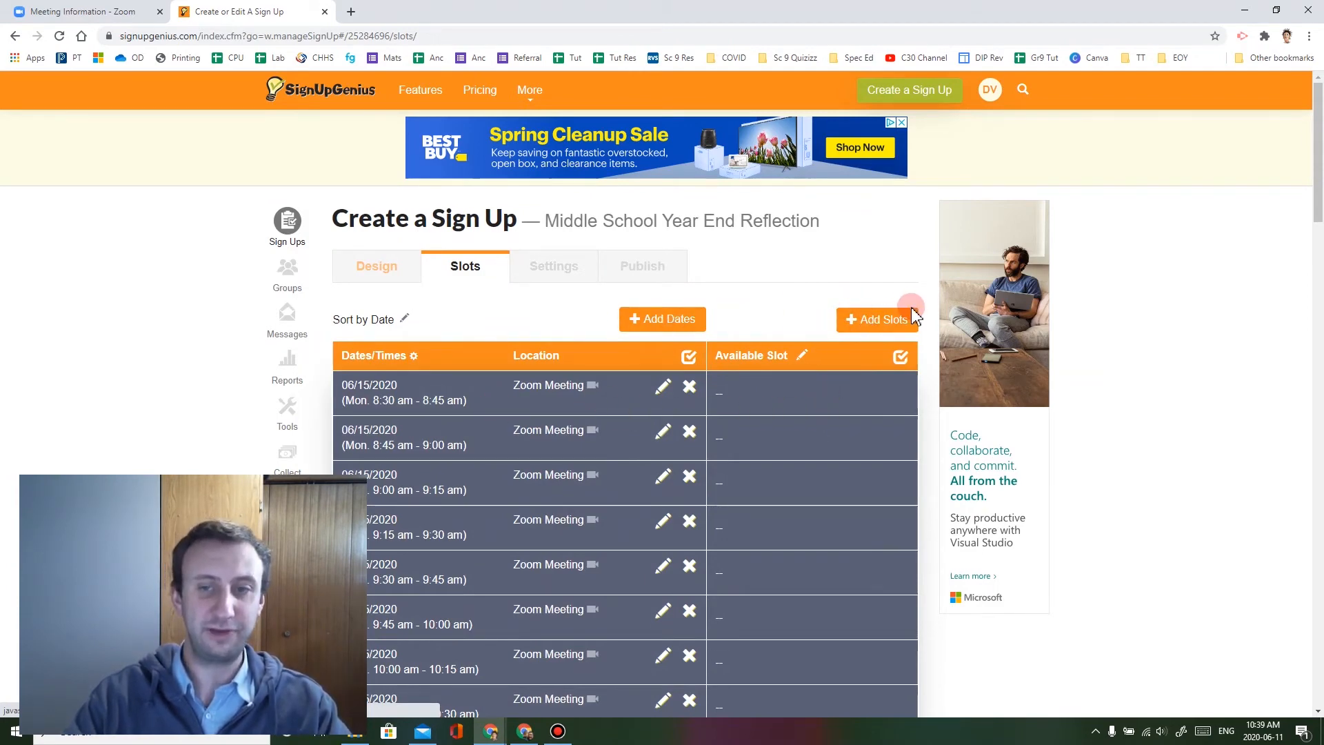
click(892, 320)
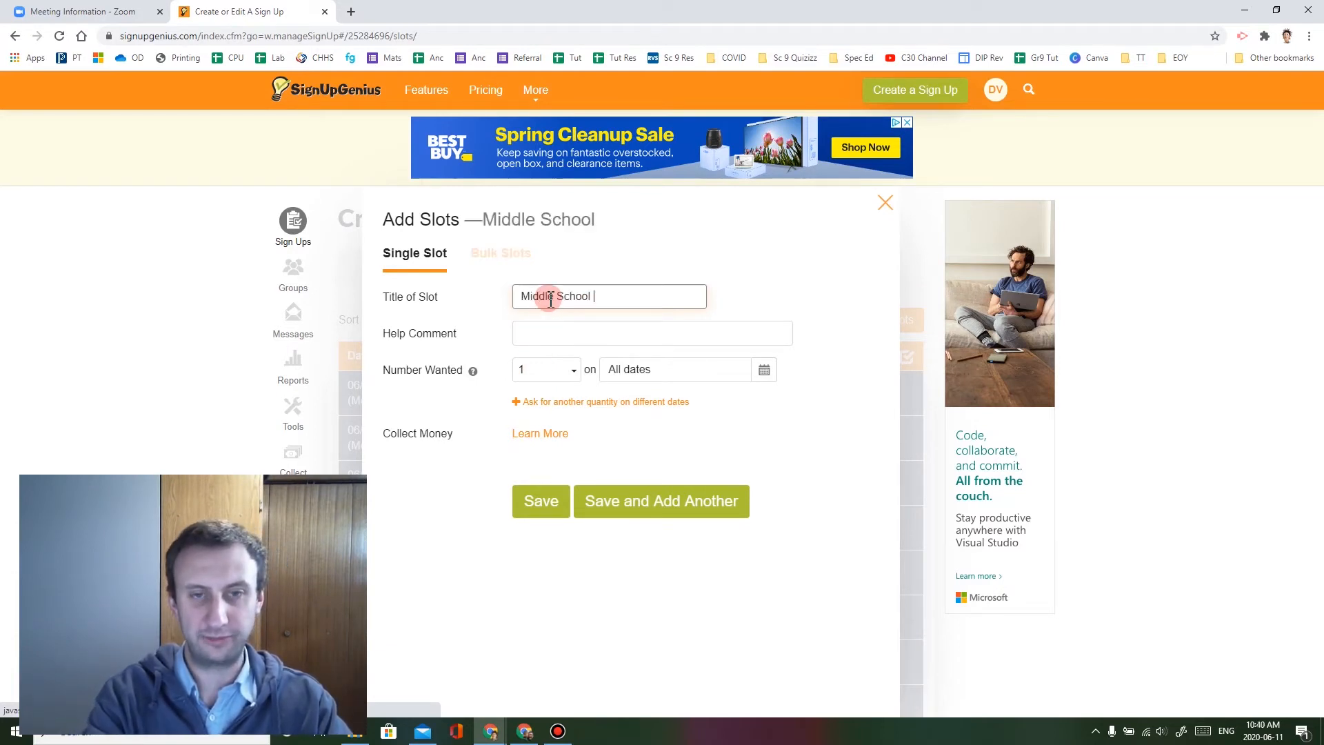
Step: Complete the slot title 'Middle School Reflection', keep 1 person wanted, and switch to the Zoom meeting tab
text(flection)
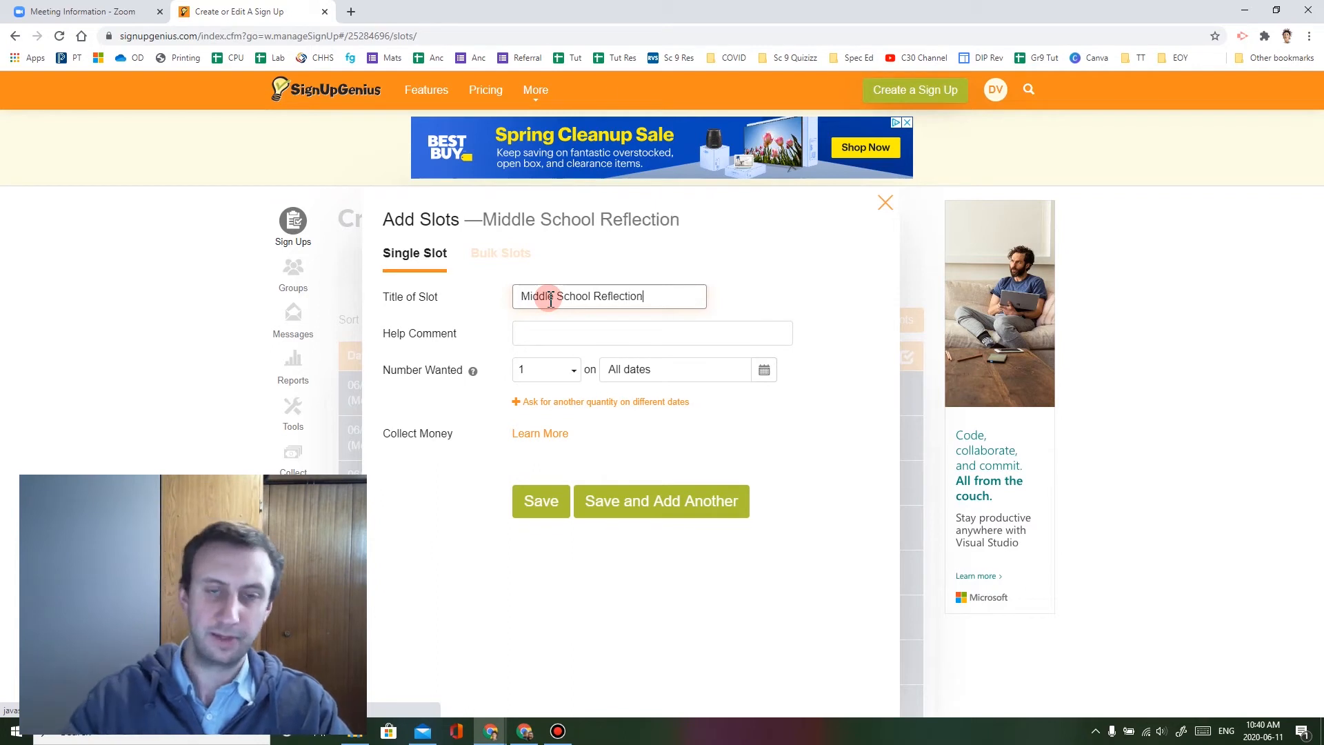
click(566, 372)
click(542, 398)
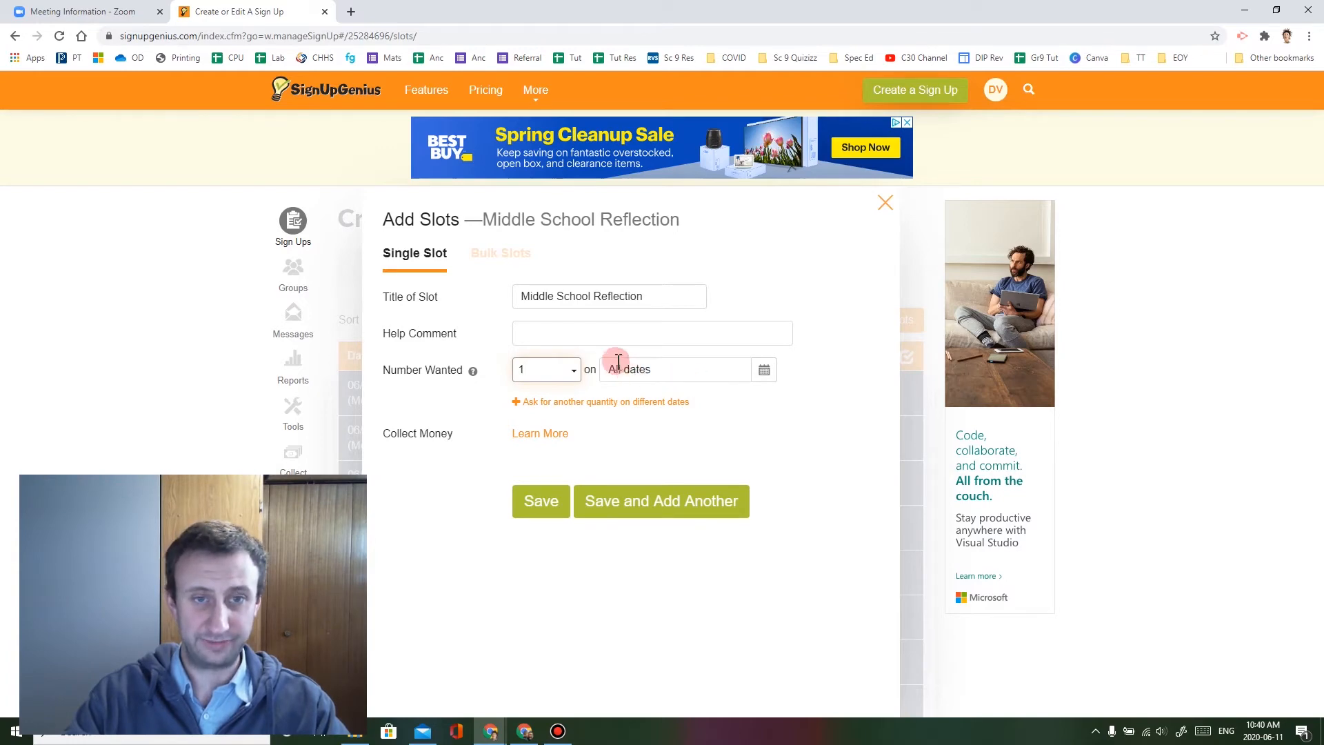
click(119, 10)
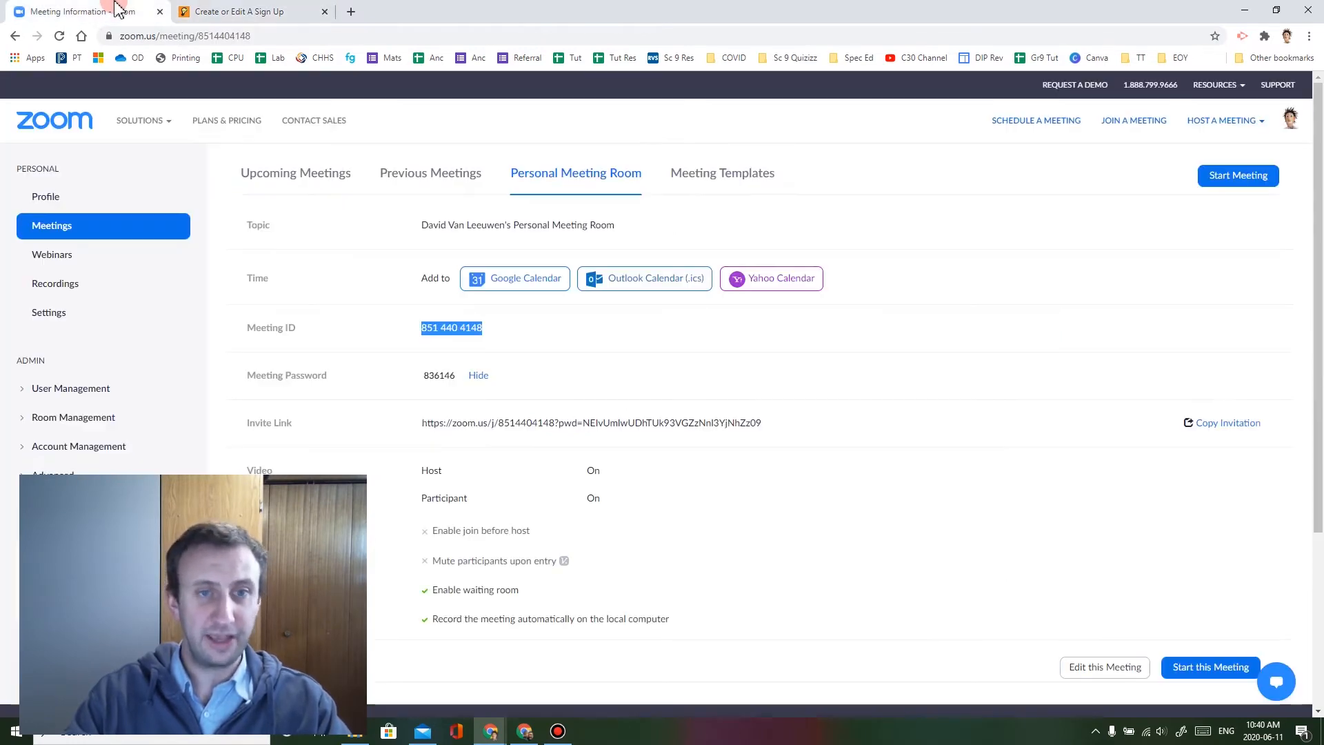
Step: Read the Zoom meeting password, then return to the slot form's Help Comment field
click(442, 377)
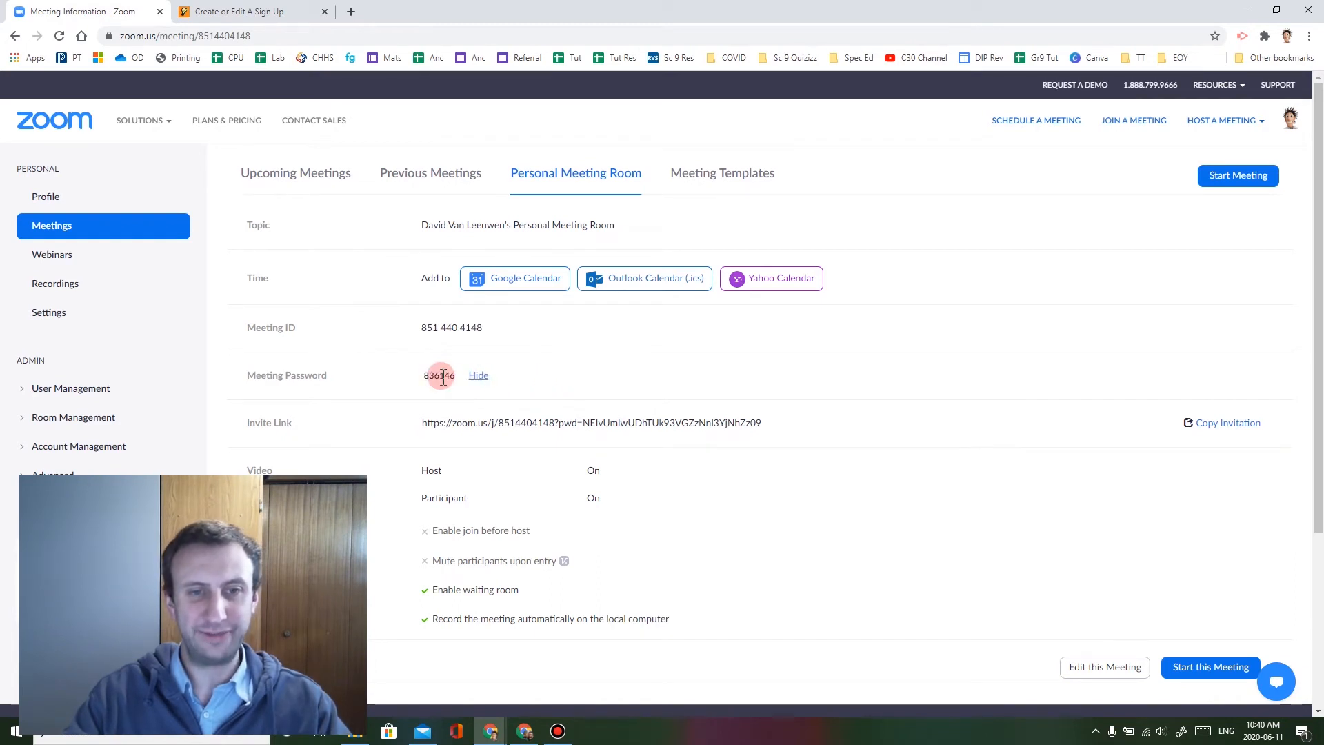
click(279, 9)
click(538, 334)
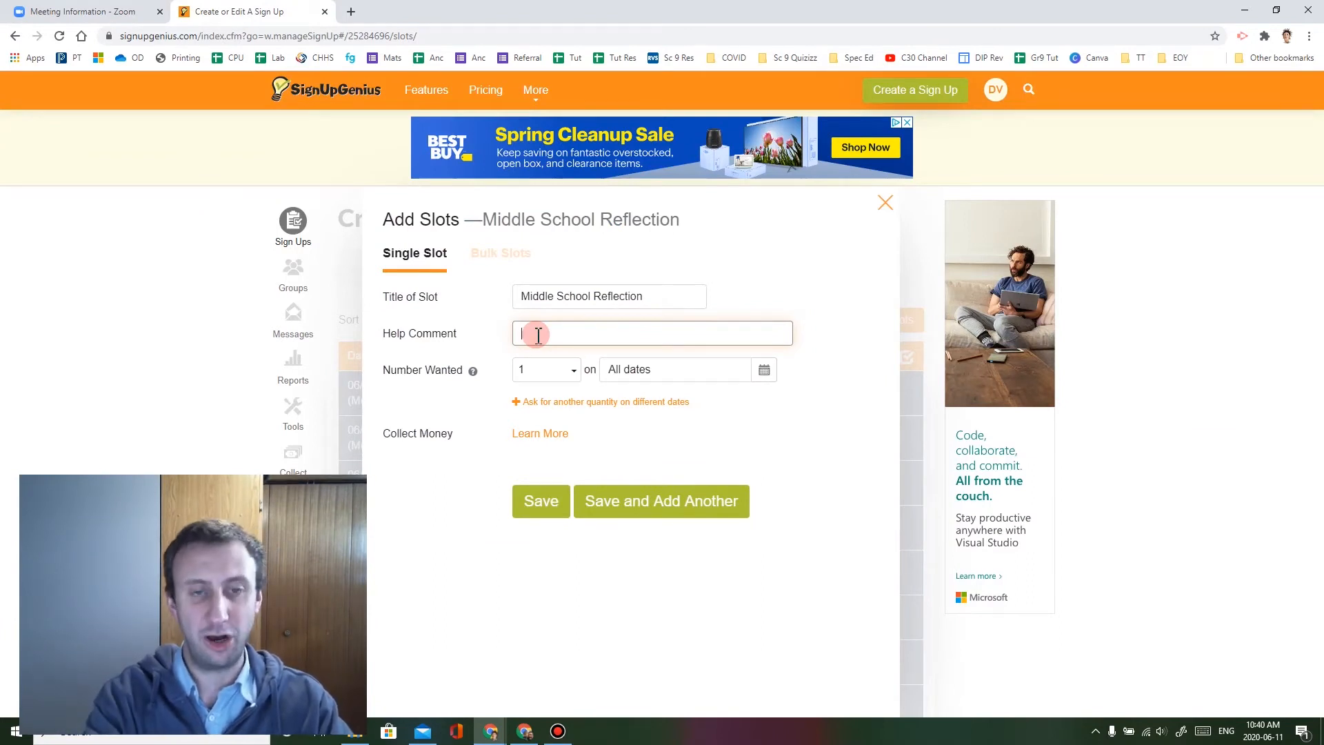
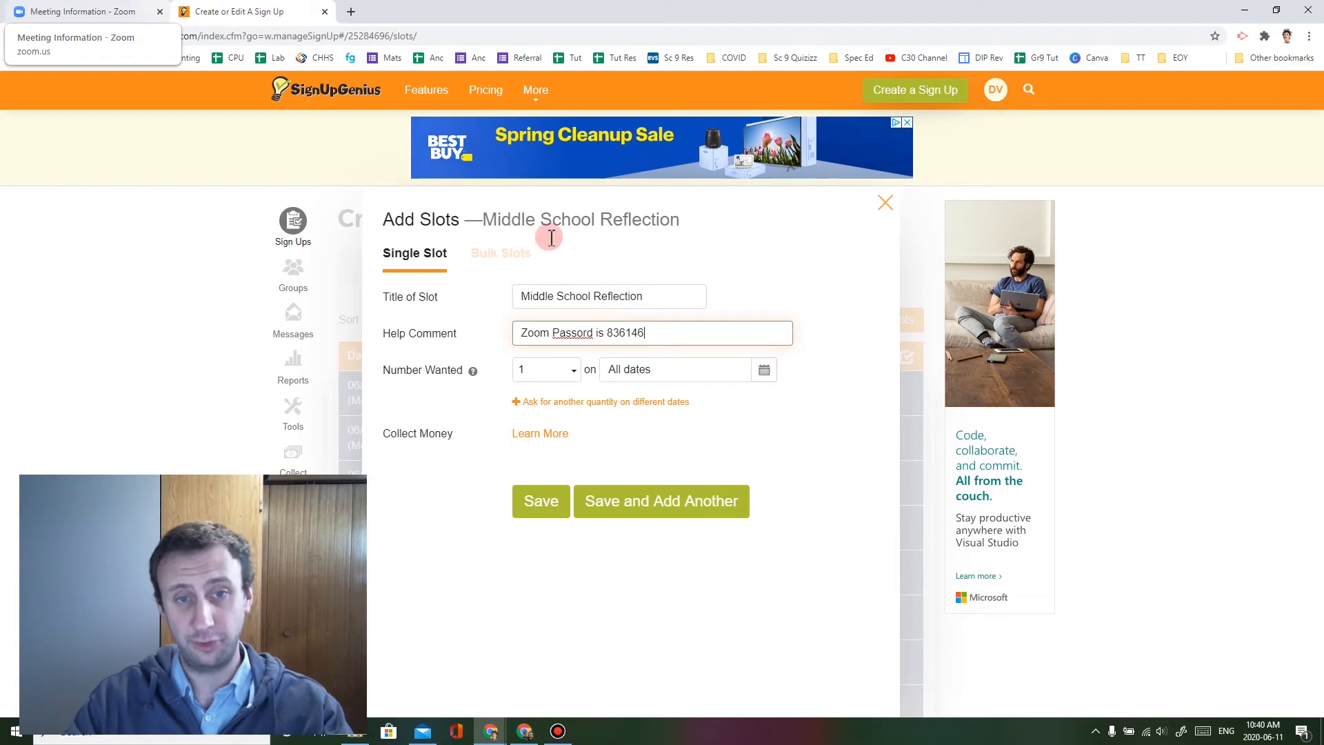
Step: Enter the Zoom meeting password as the help comment, fix the 'Password' typo, and save the slot
click(575, 333)
text(w)
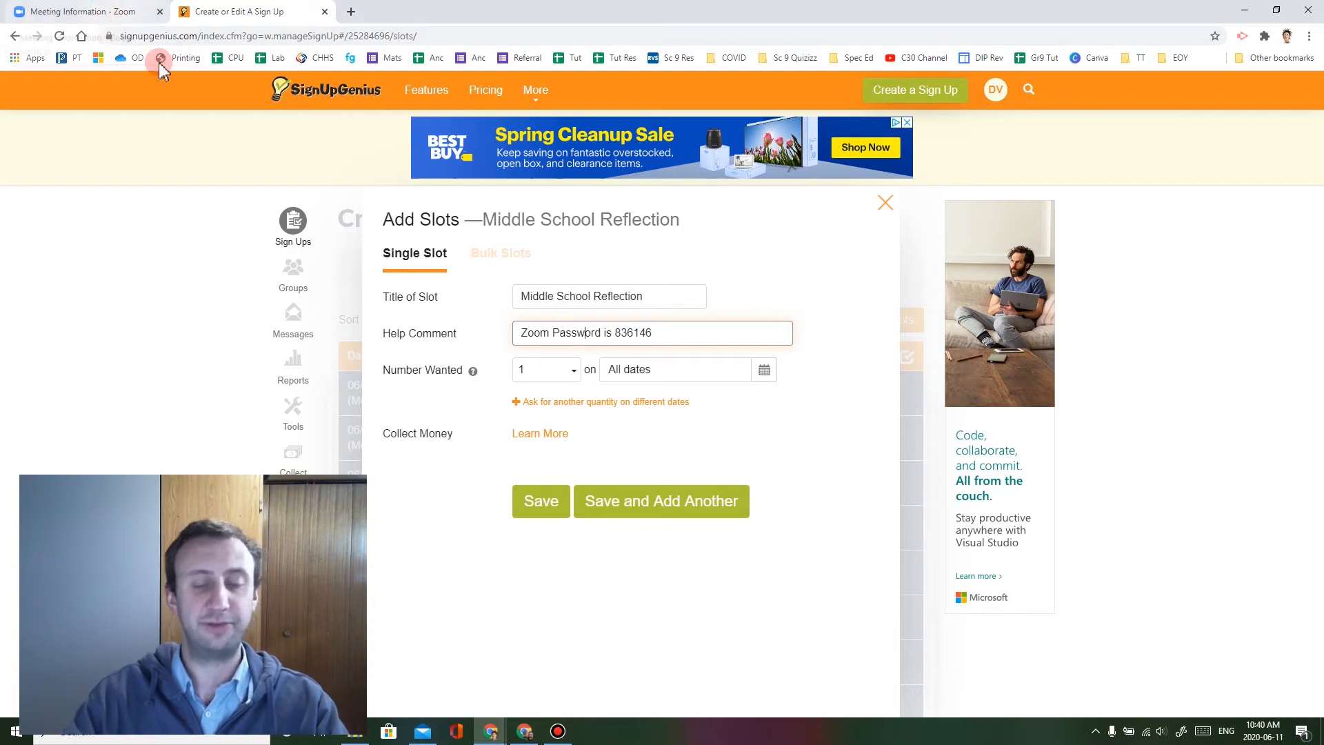
click(545, 510)
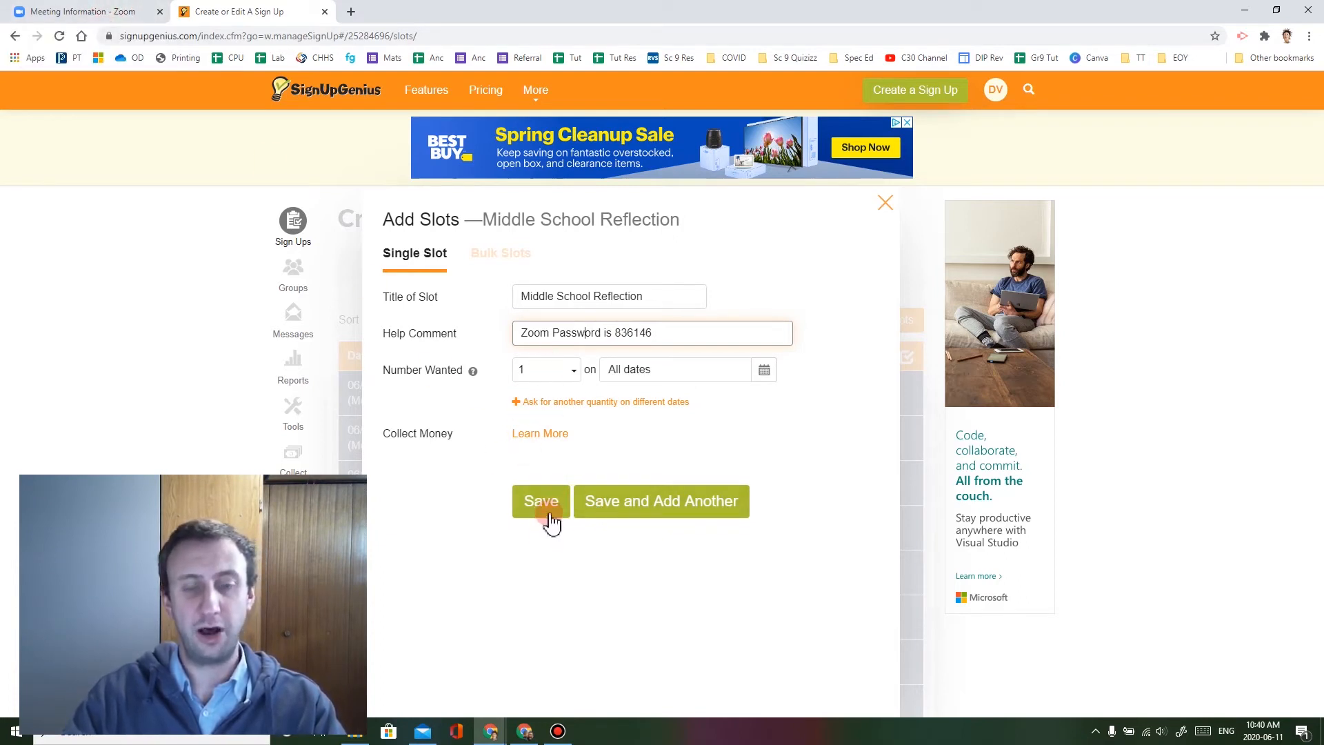
click(545, 514)
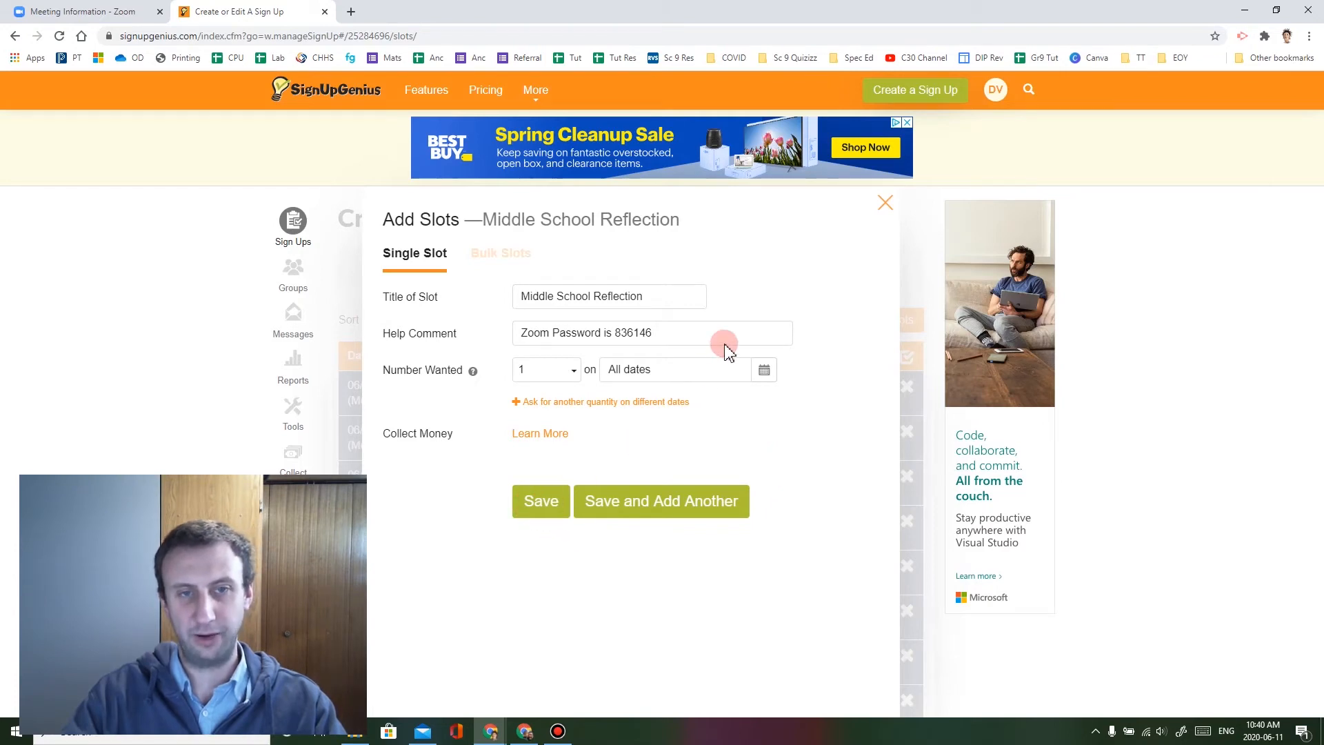
click(537, 514)
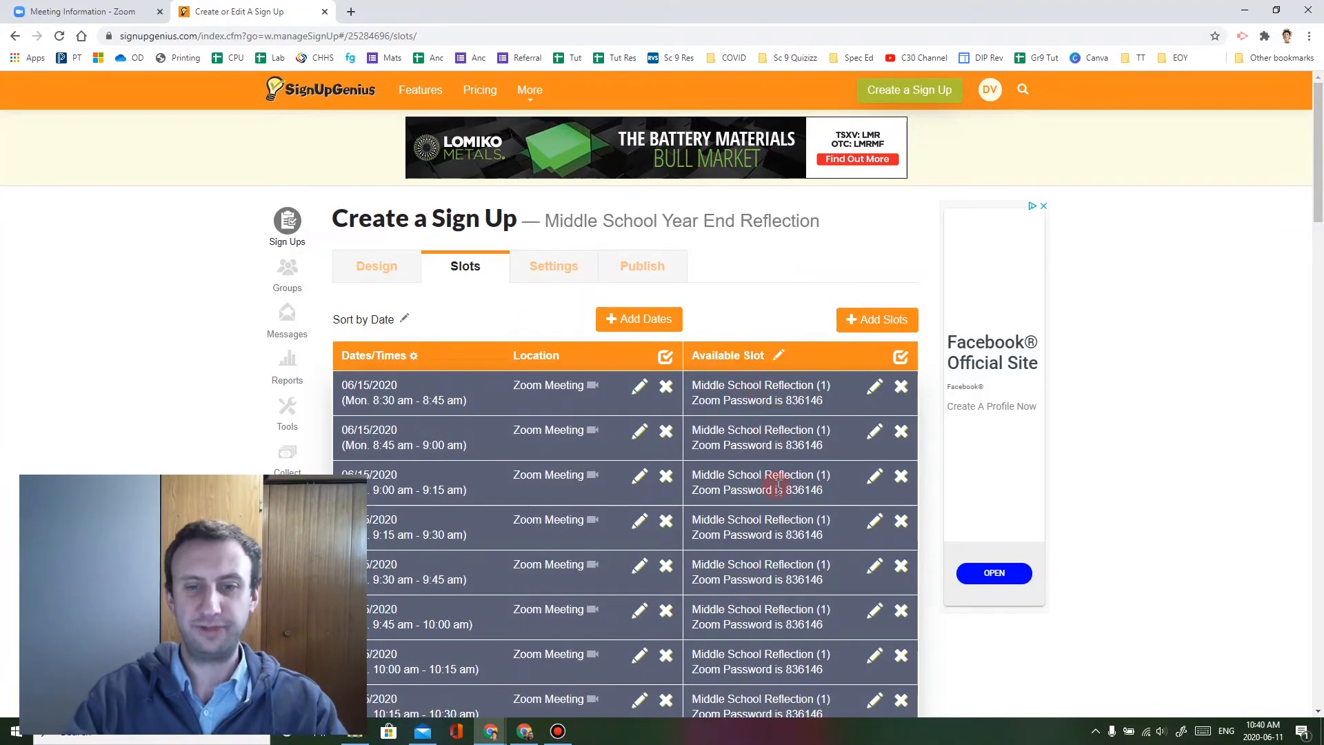
Step: Review the Zoom Meeting slot rows from 06/15 to 06/17/2020, then save and continue to settings
scroll(774, 502, down, 2)
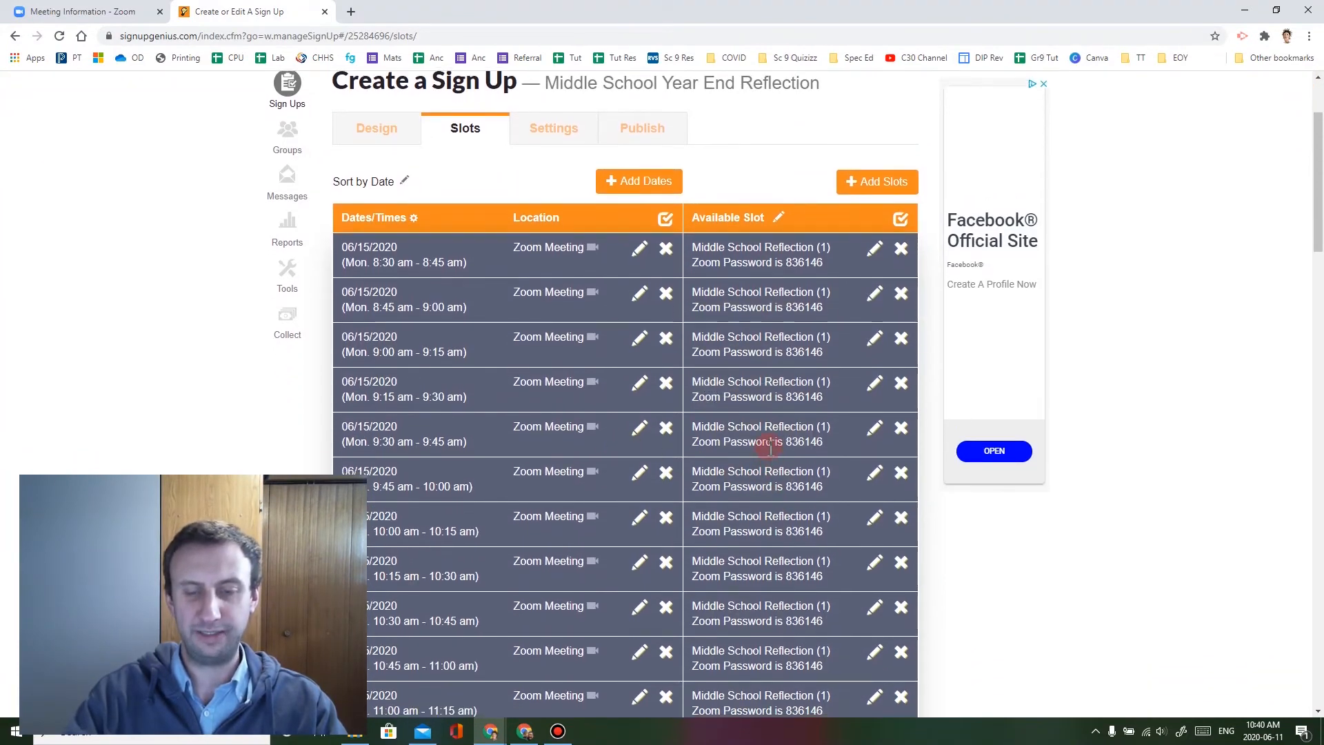
scroll(771, 447, down, 10)
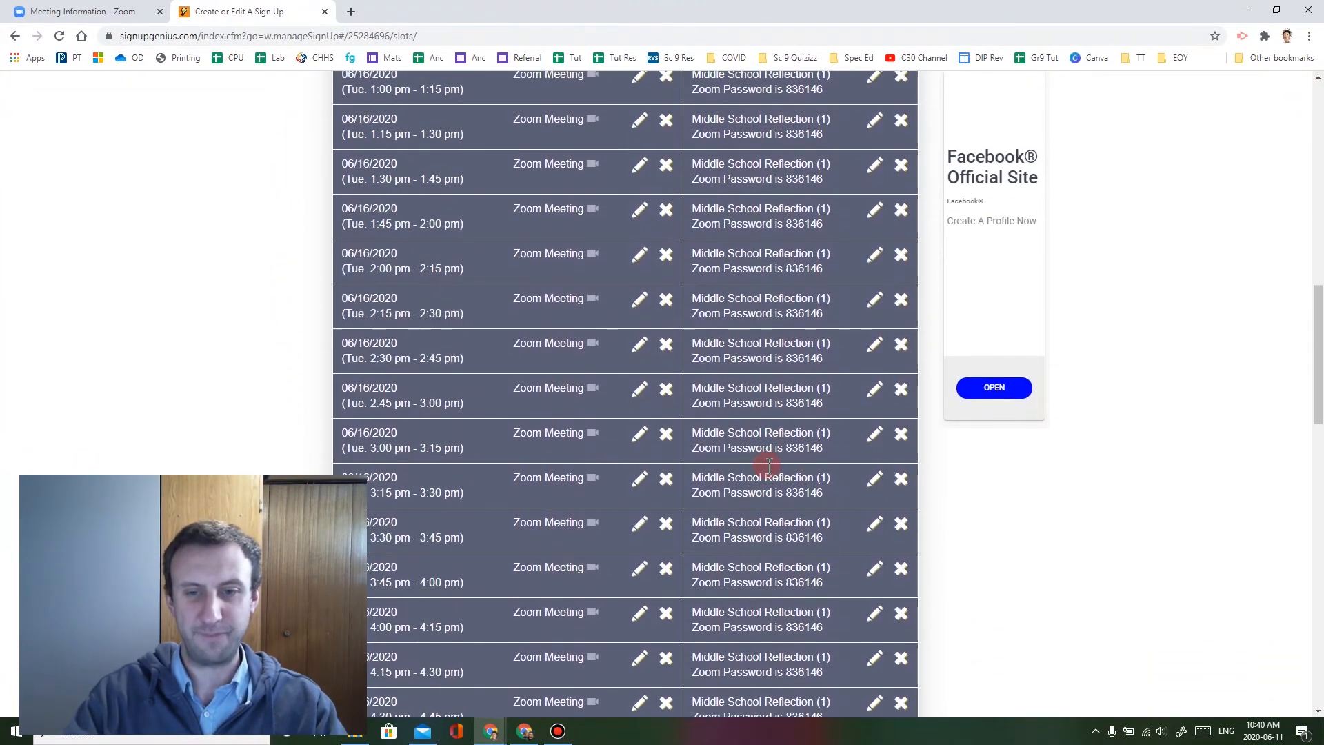
scroll(770, 465, down, 12)
scroll(768, 466, down, 2)
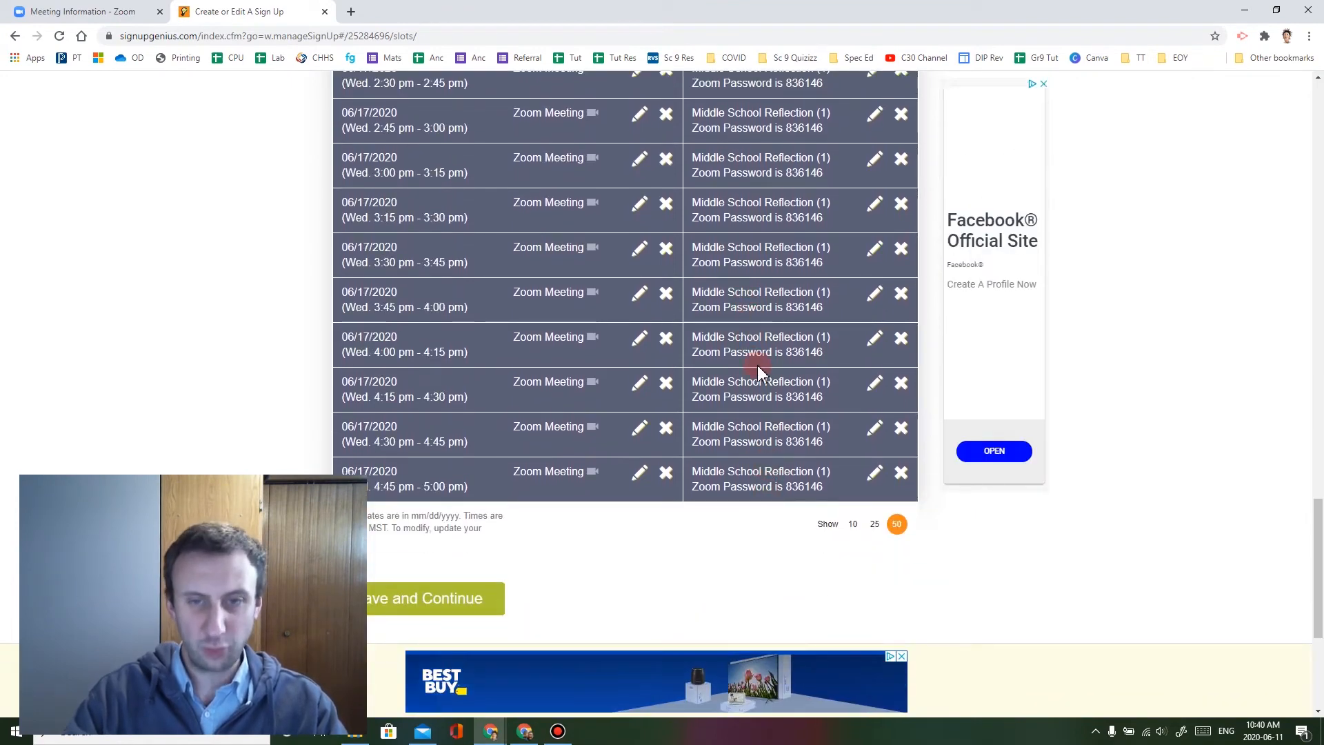
scroll(756, 374, up, 20)
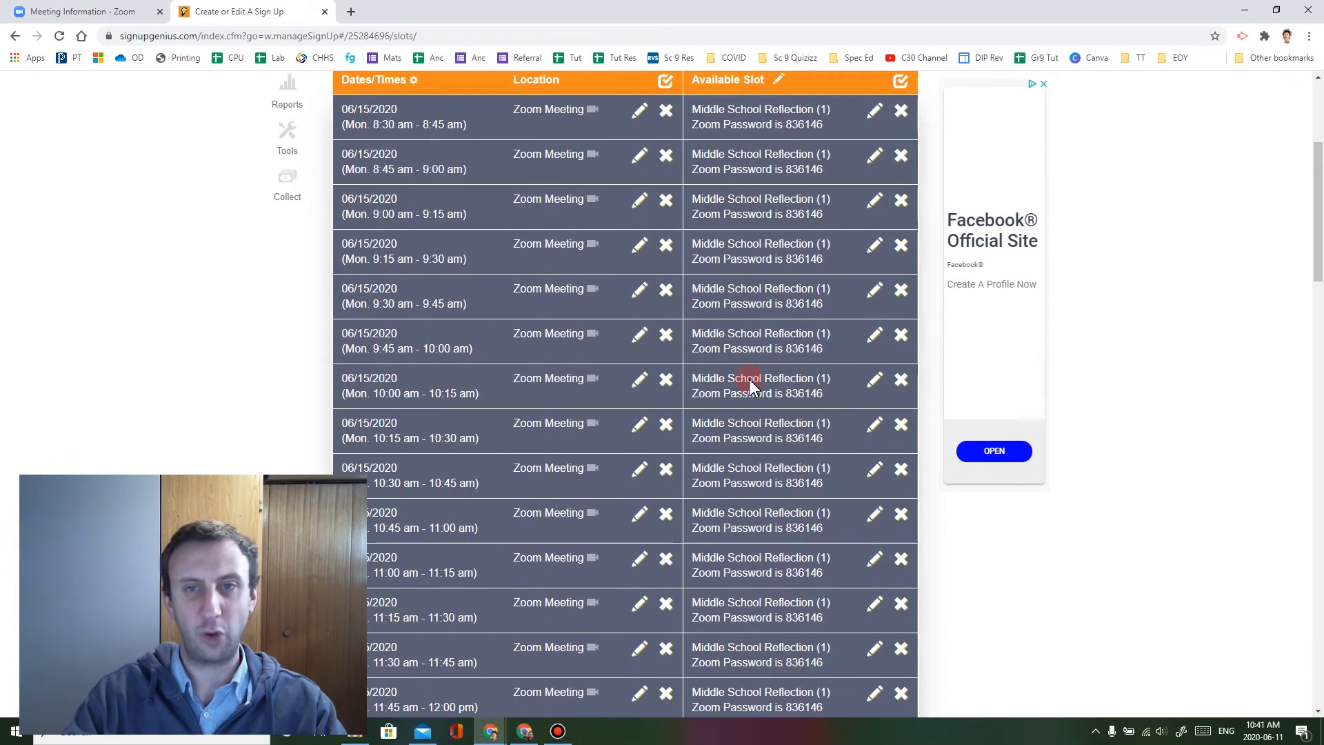
scroll(749, 380, up, 4)
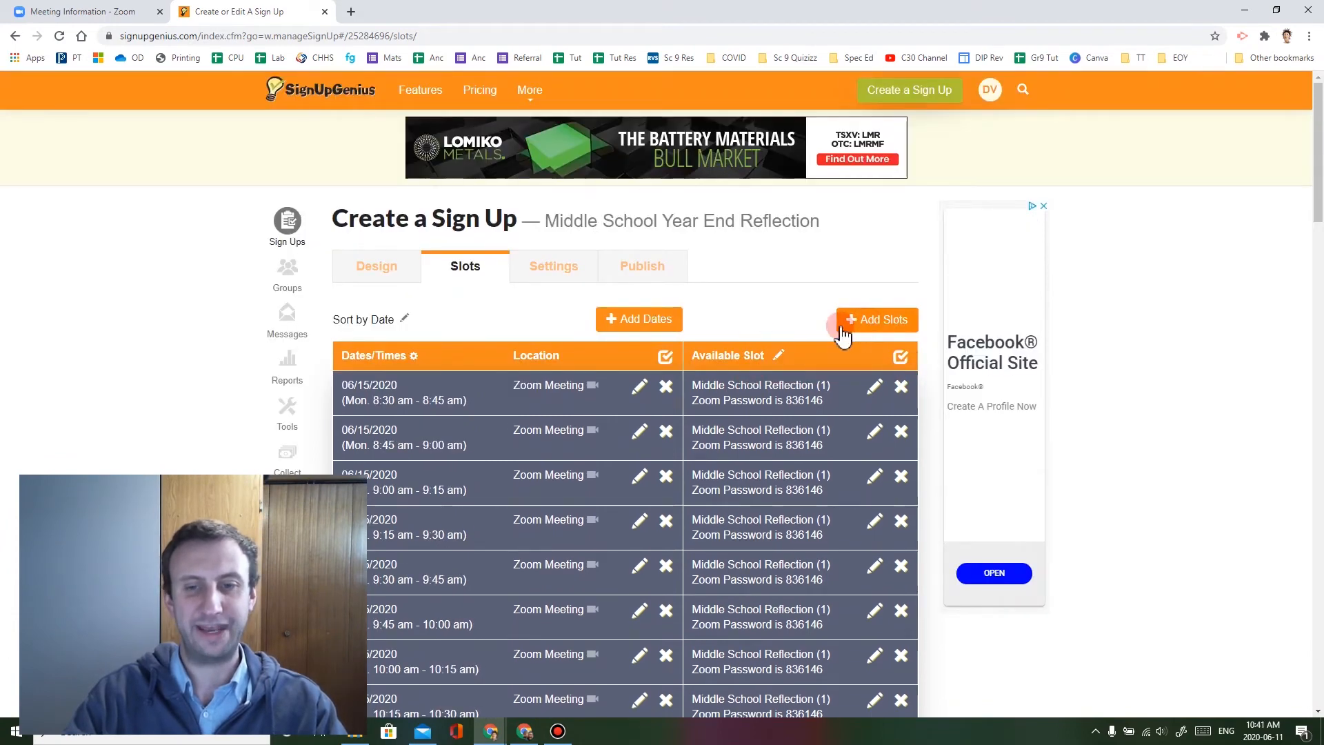
scroll(869, 338, down, 8)
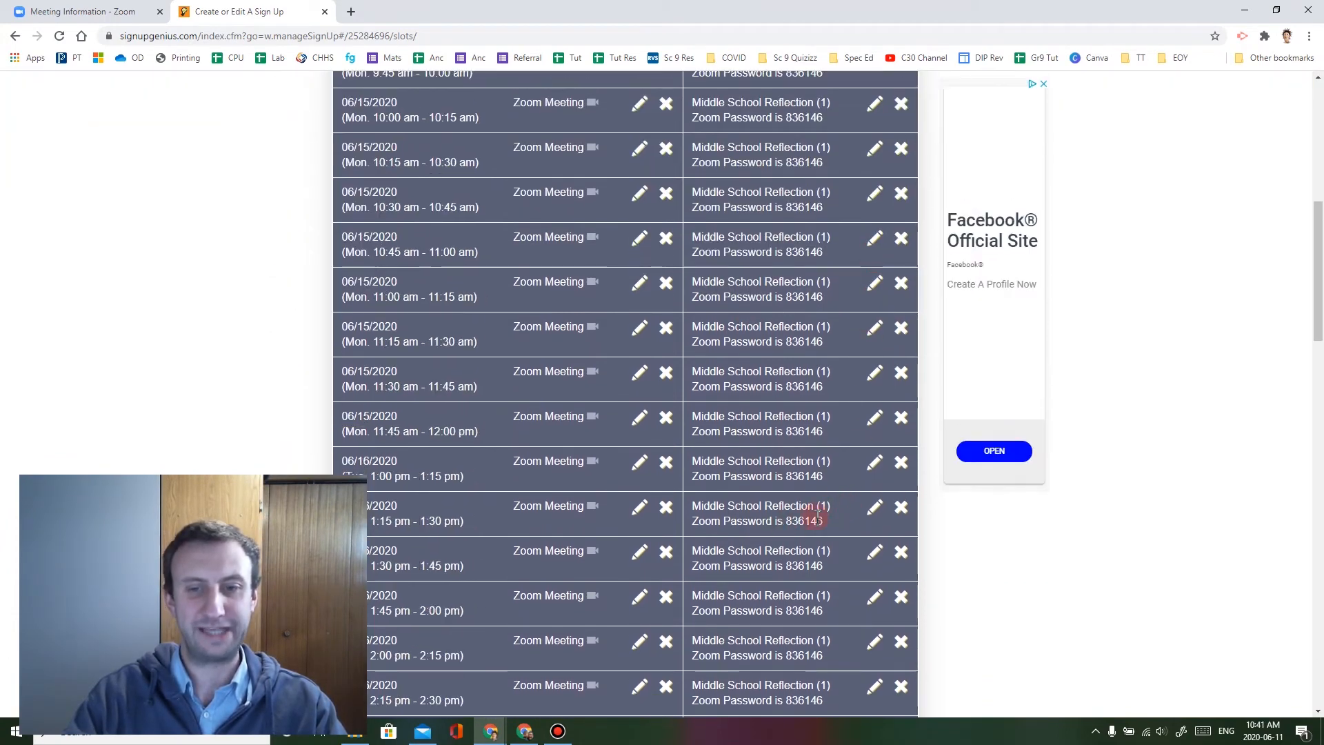
scroll(818, 517, up, 8)
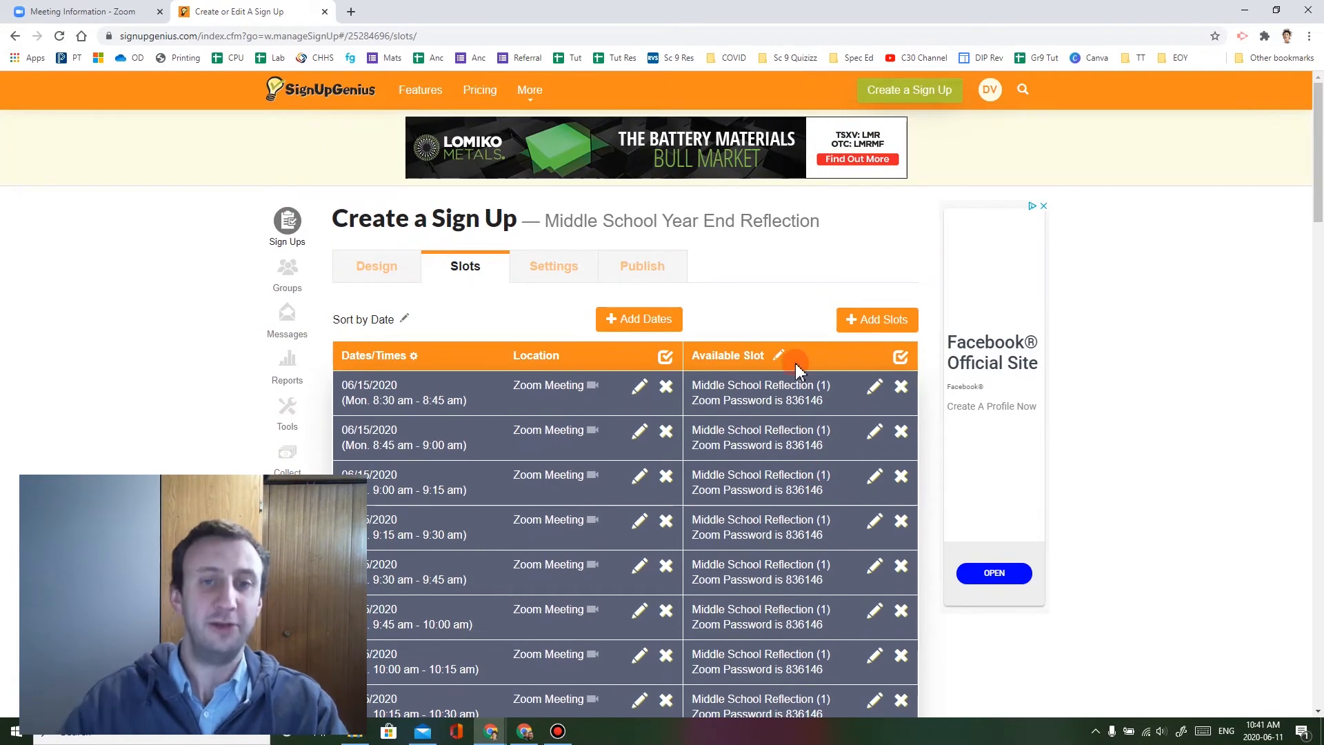
scroll(796, 321, down, 20)
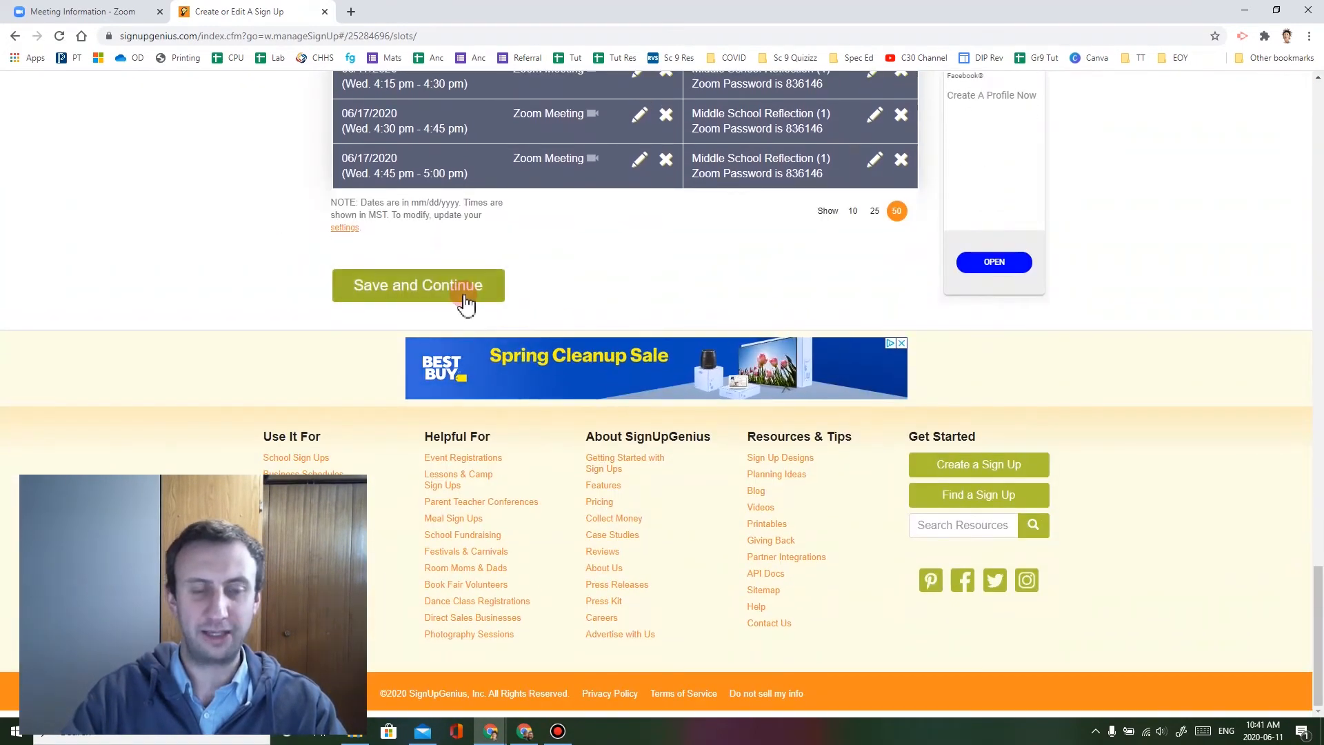
click(464, 299)
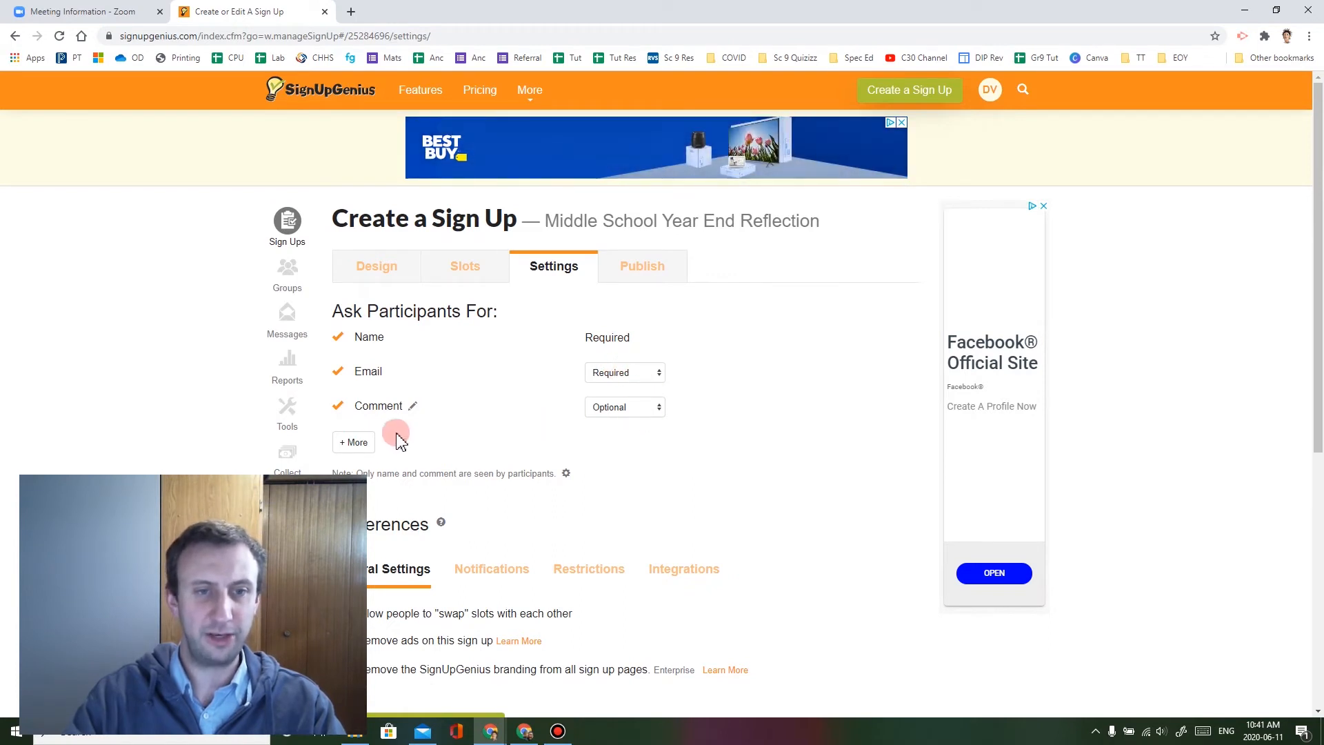
Step: Ask participants for their phone number as an optional detail and show the custom questions
scroll(365, 414, down, 1)
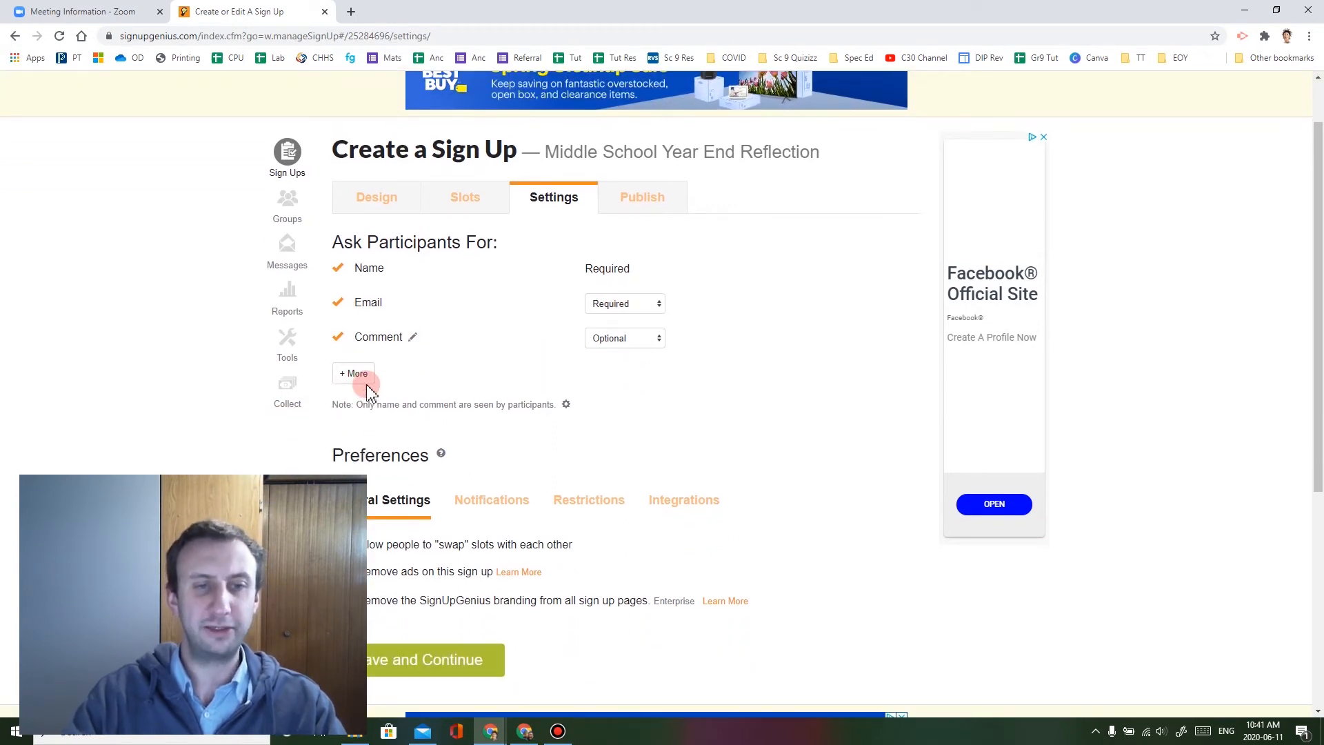
click(361, 376)
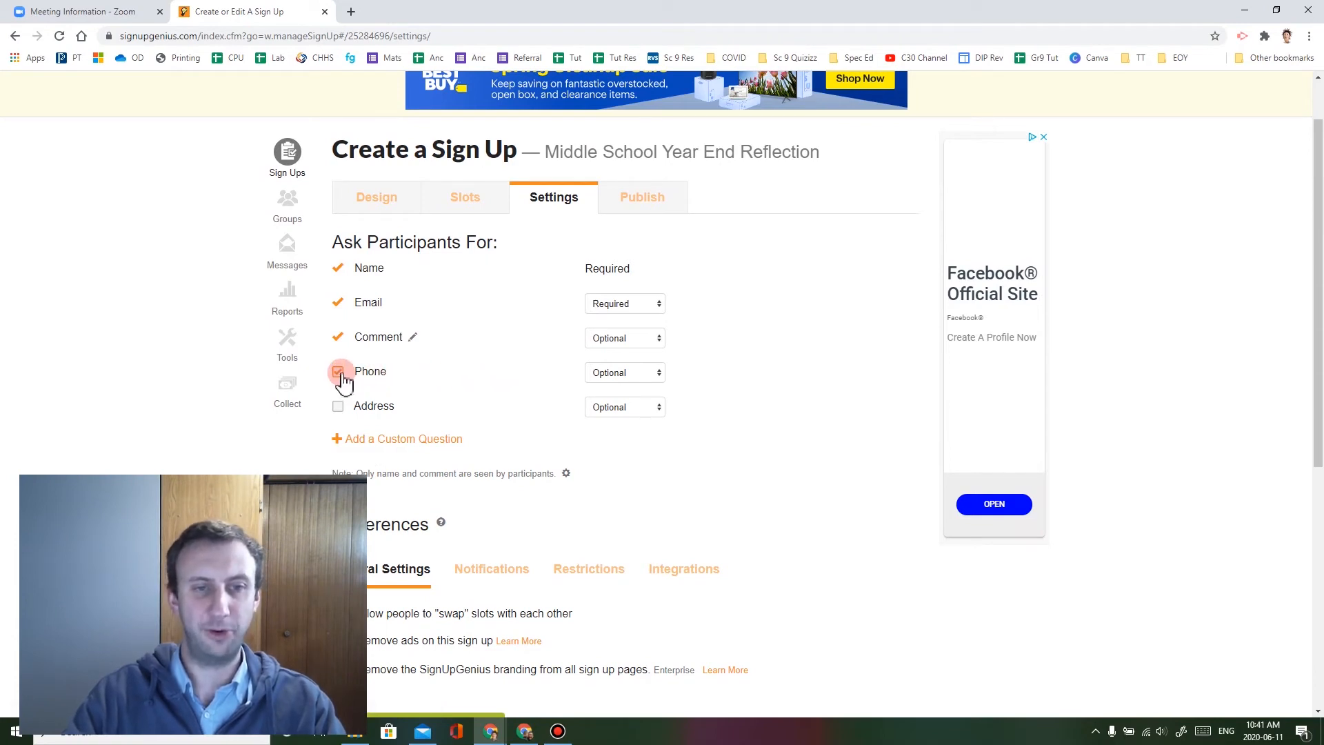
click(610, 377)
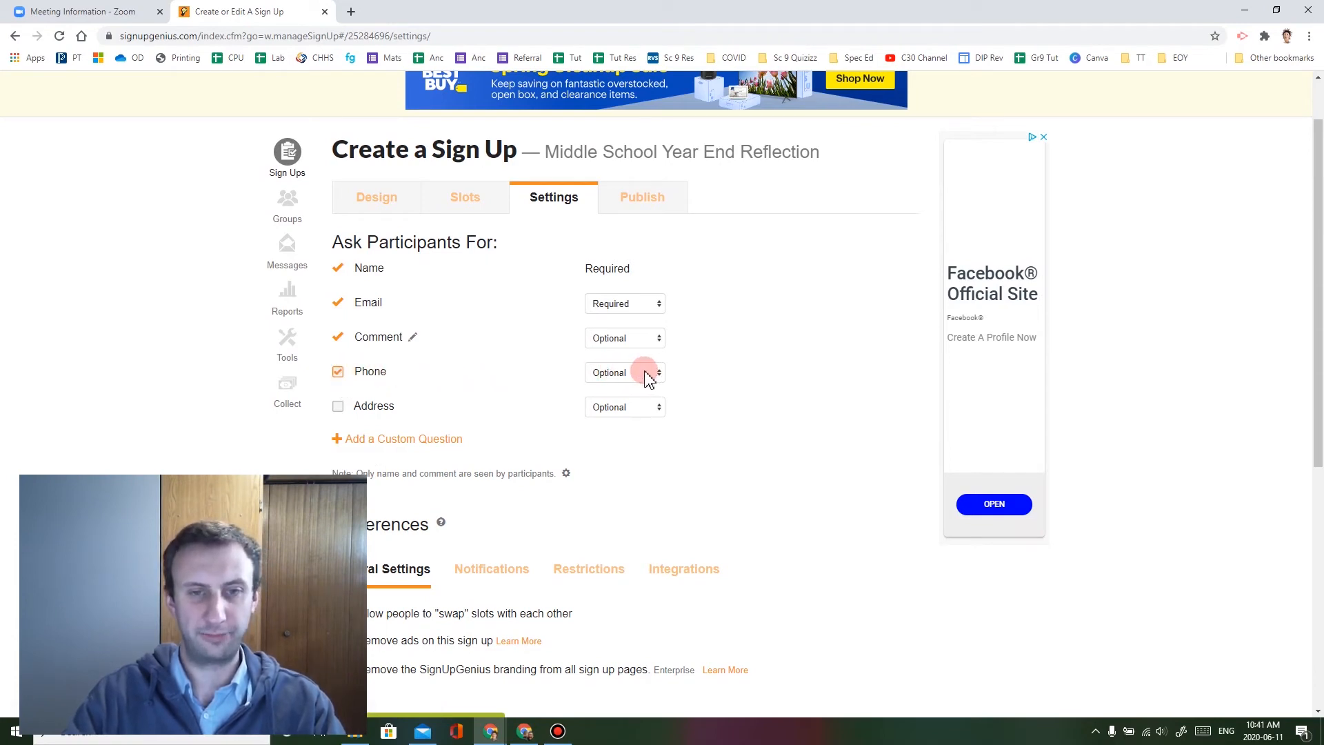
click(352, 440)
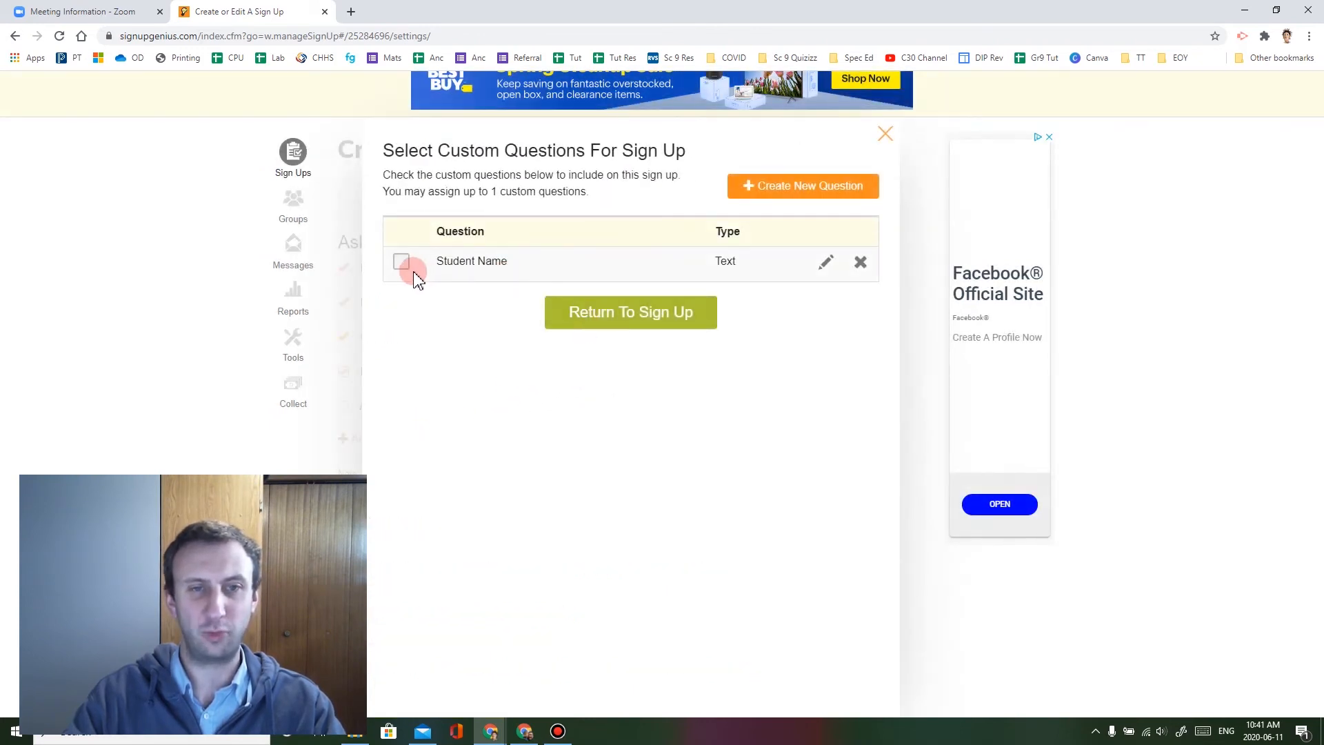
Step: Delete the old Student Name question and create a required text-box question 'Student Name'
click(860, 262)
click(625, 440)
click(799, 197)
click(666, 190)
text(Student Name)
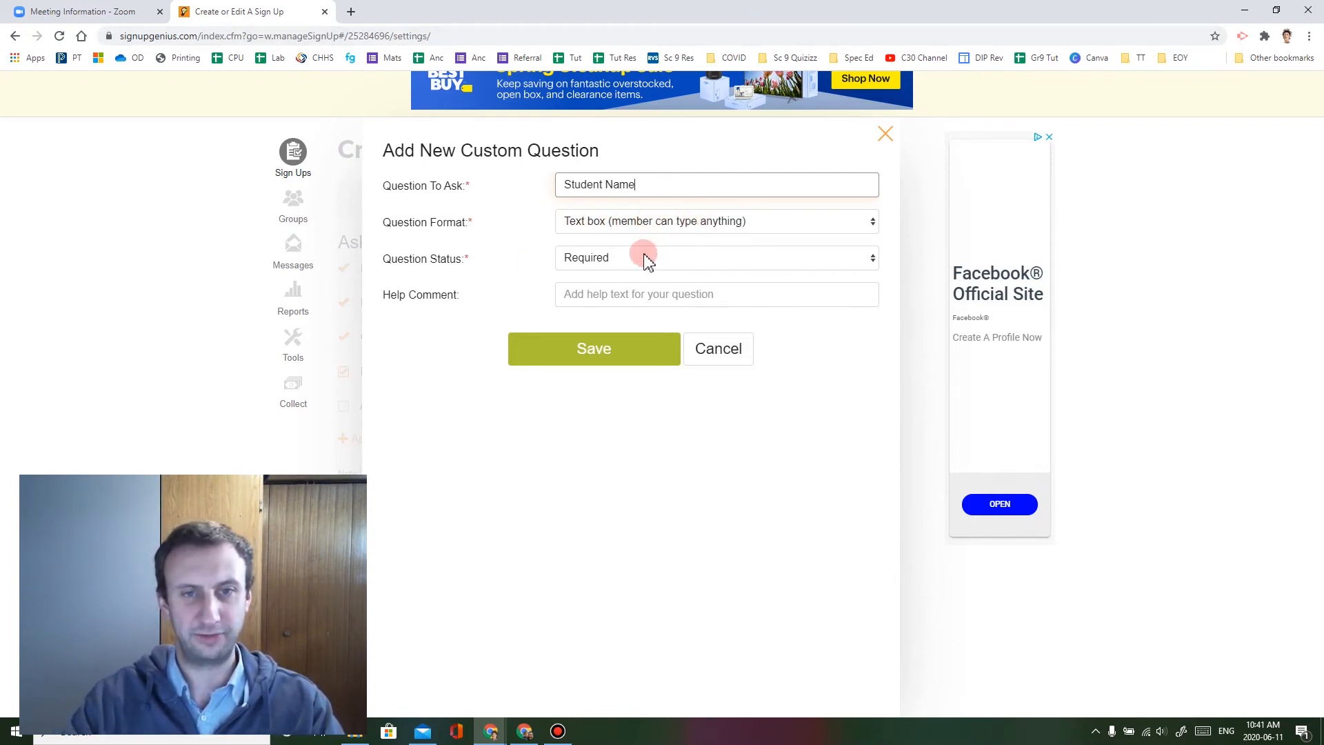
click(625, 352)
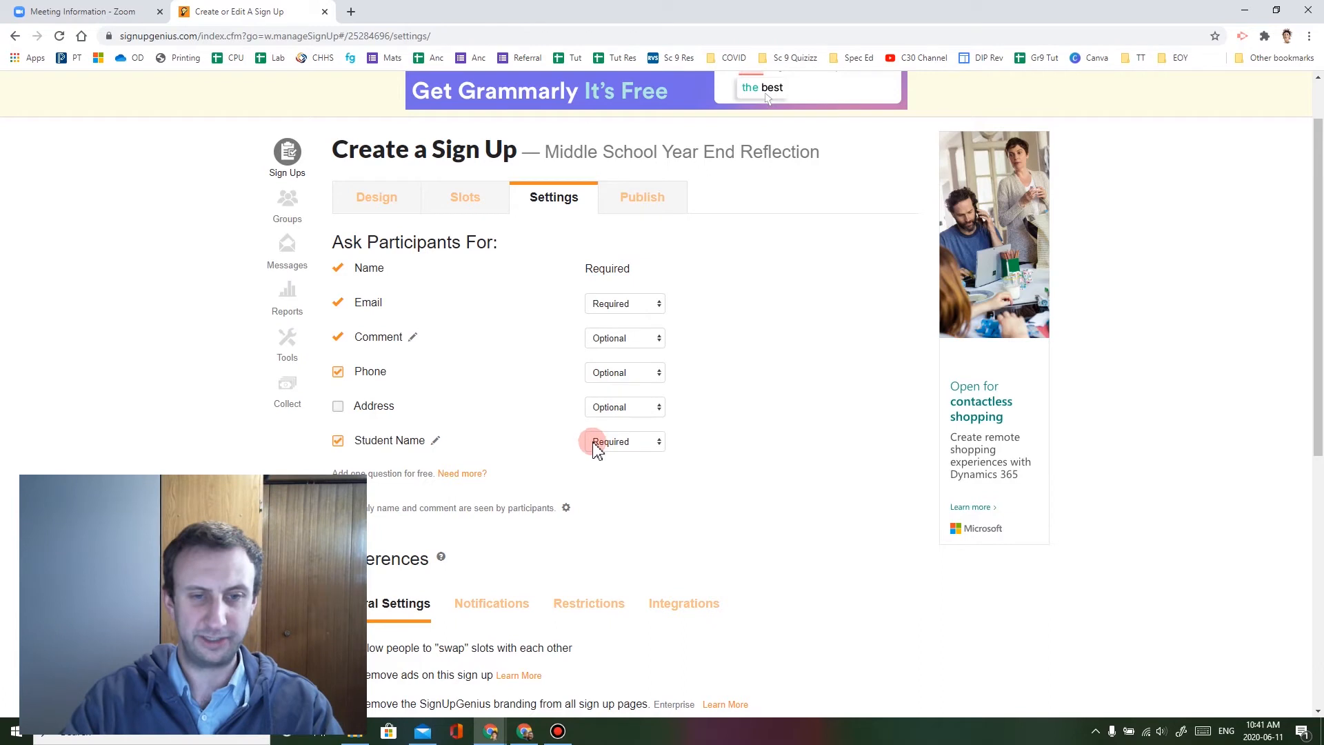
scroll(632, 431, down, 3)
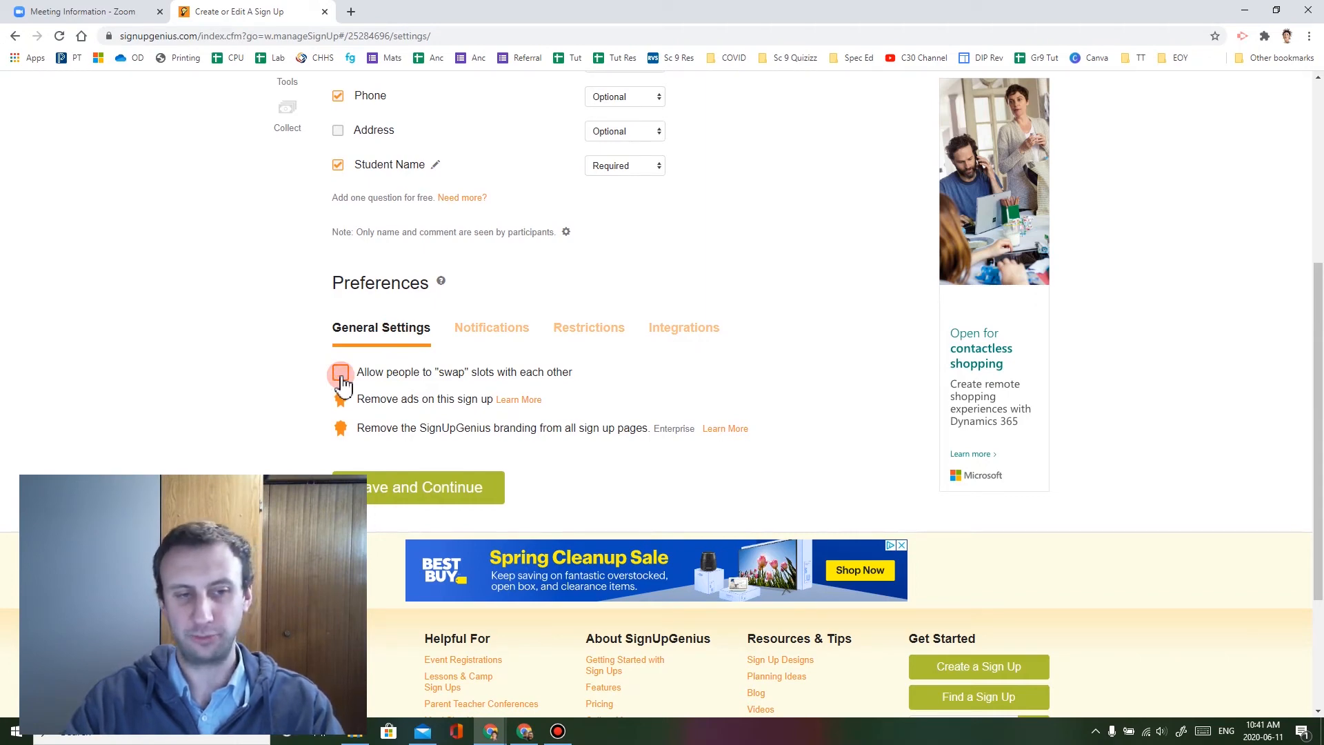
Step: Set sign-up reminders to be sent 1 day in advance
click(510, 336)
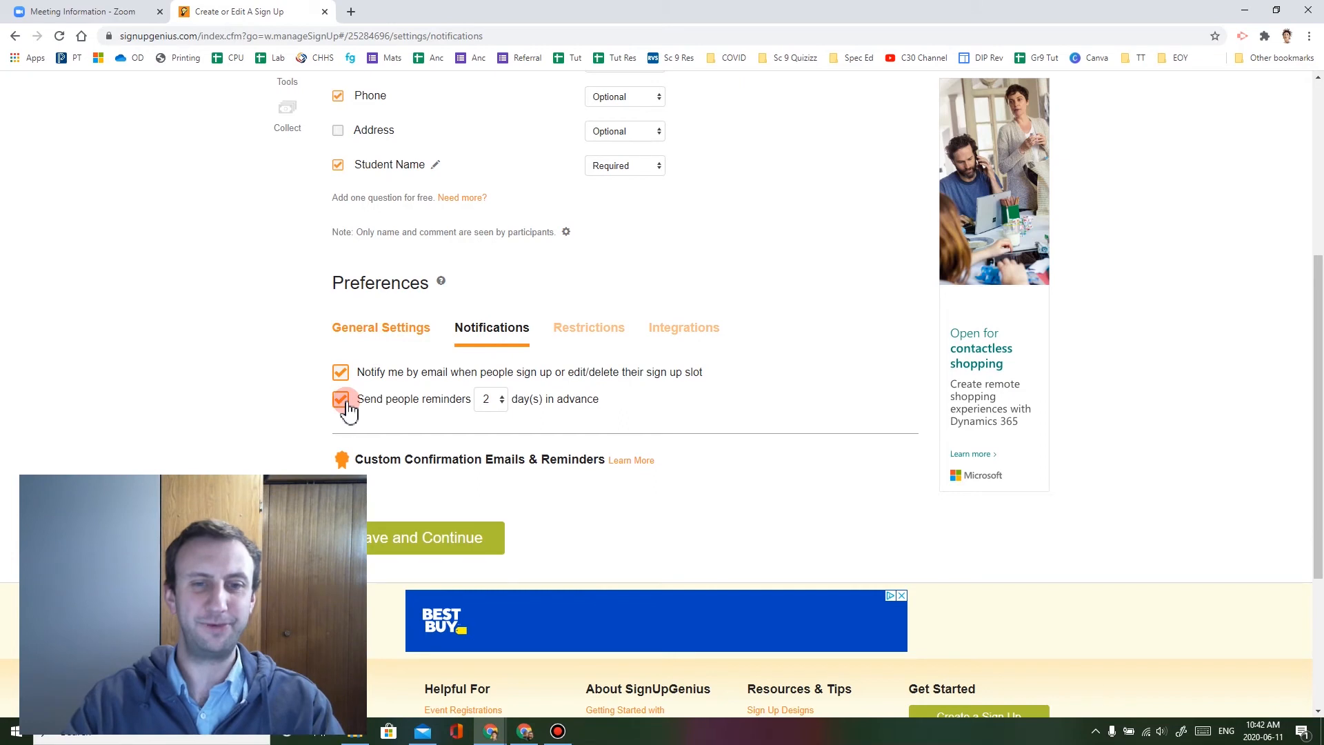
click(501, 401)
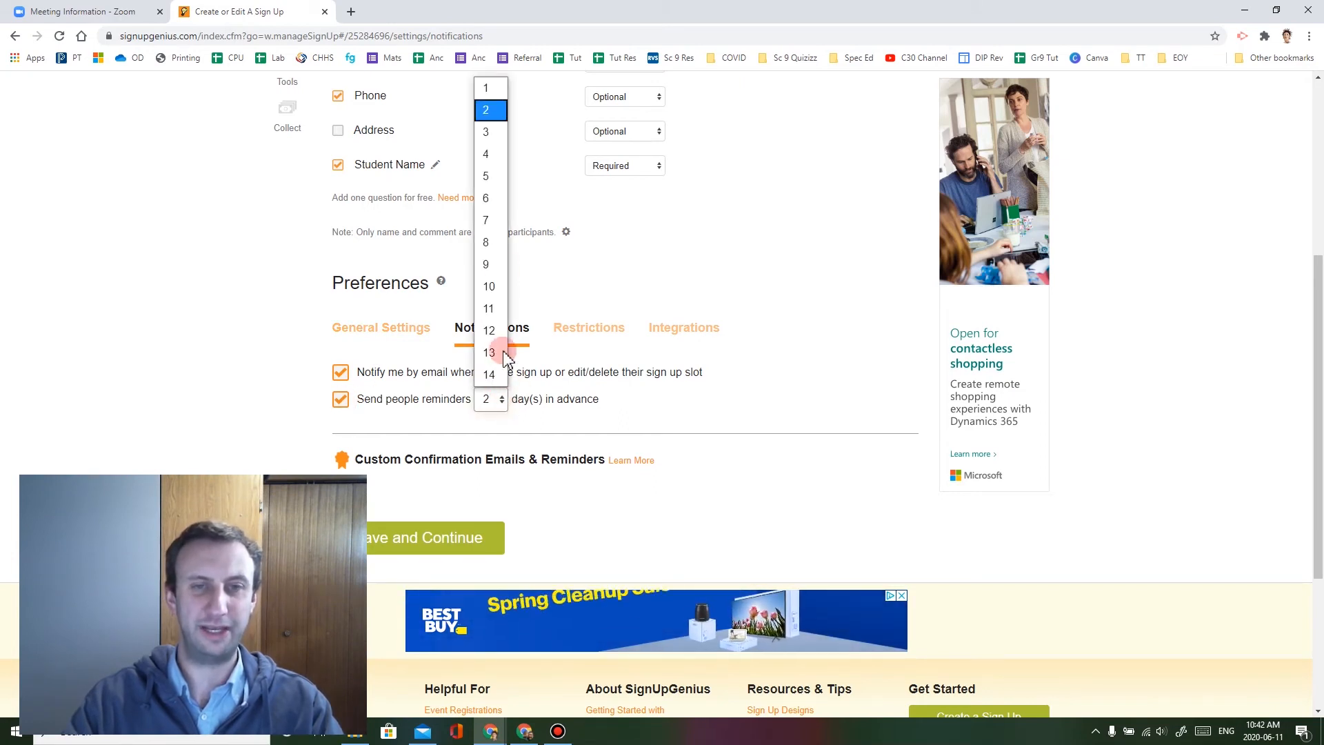
click(496, 90)
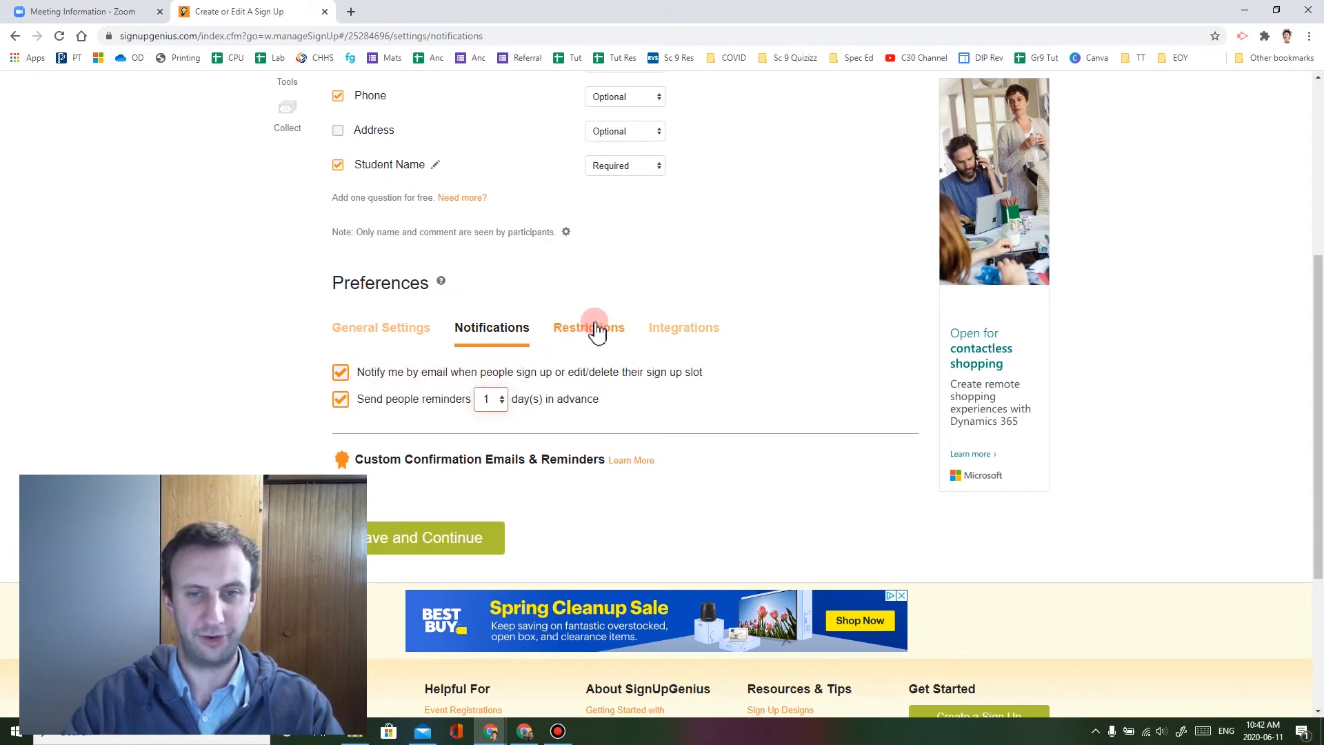
Step: Review the restriction and integration preferences, then return to General Settings
click(621, 329)
click(674, 330)
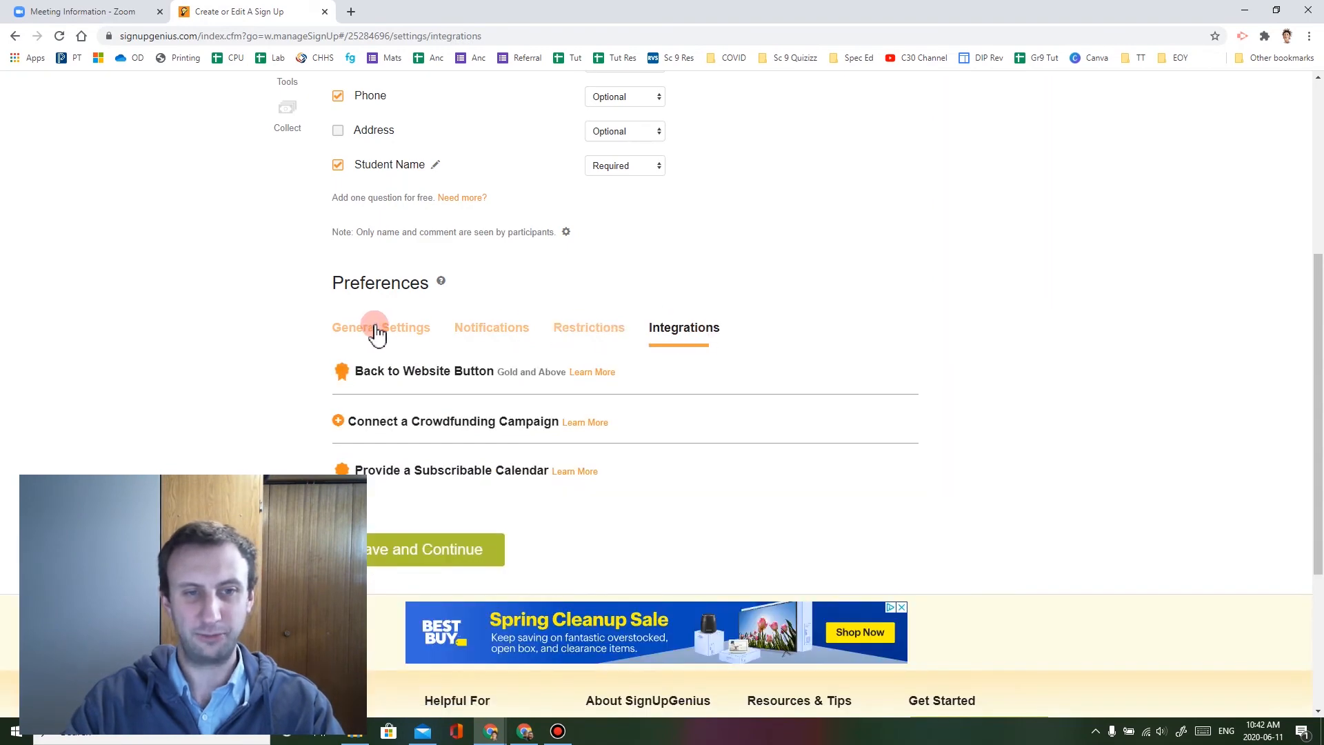
click(473, 490)
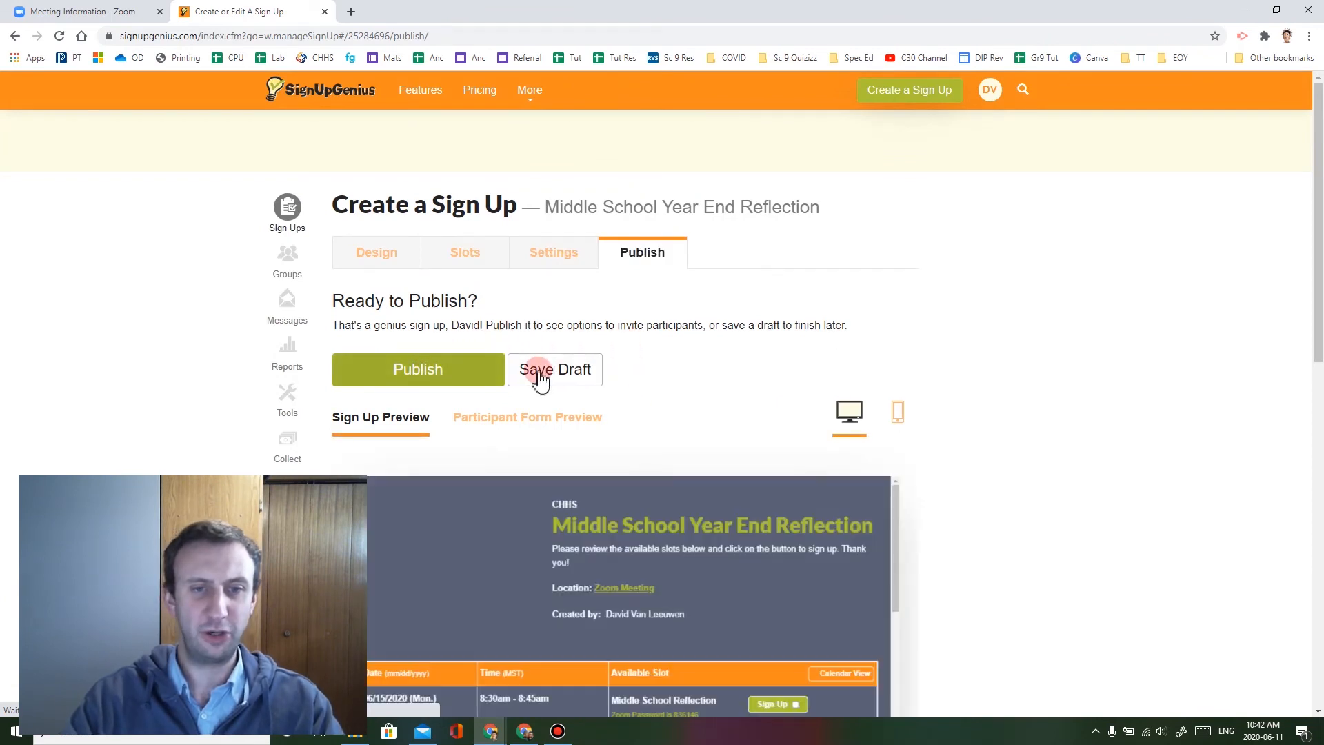
Step: Check the participant form and sign-up previews, then publish the Middle School Year End Reflection sign-up
scroll(495, 373, down, 1)
scroll(494, 376, down, 2)
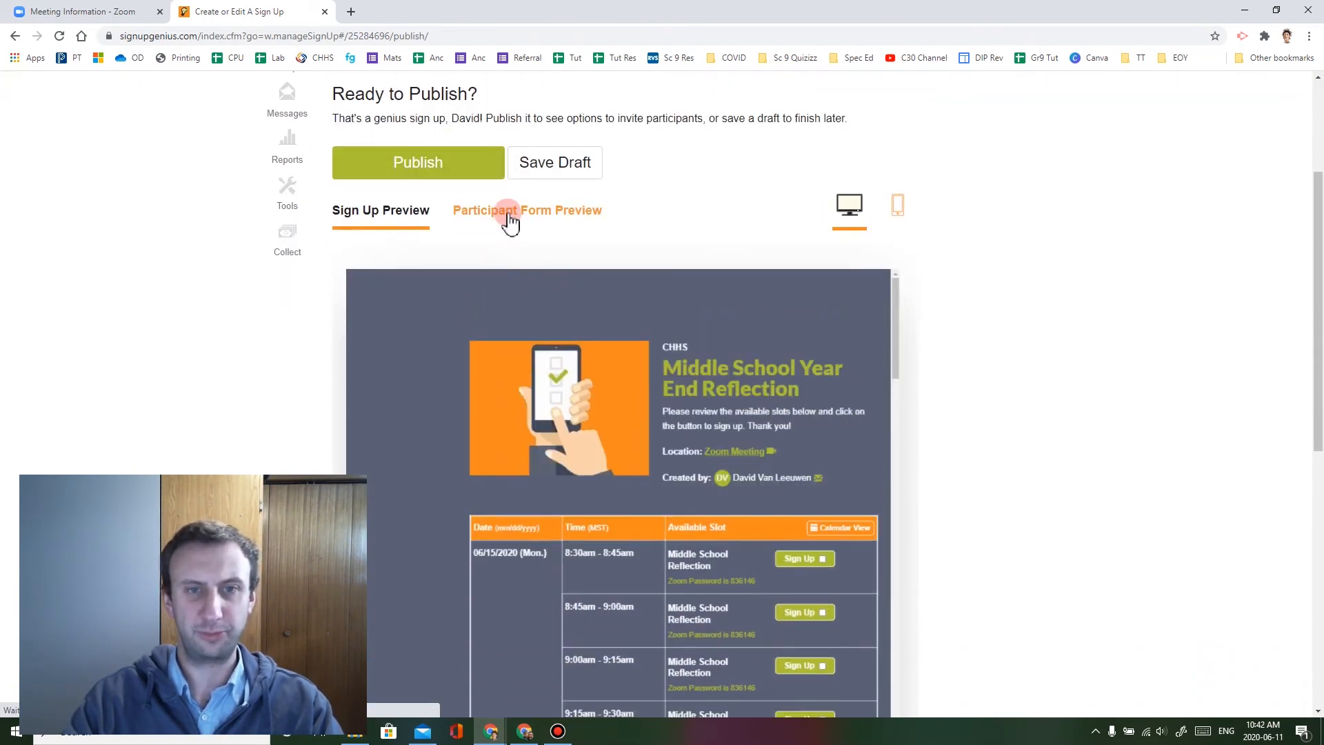
click(509, 214)
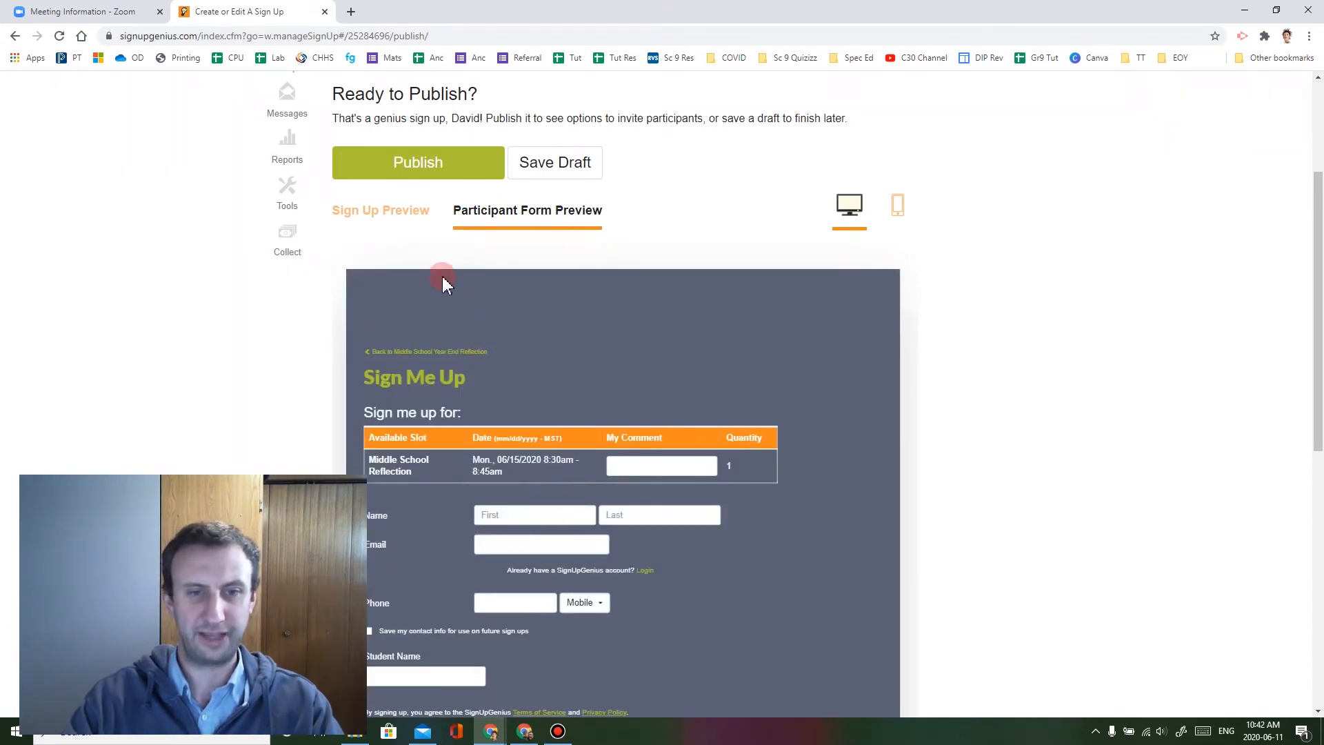
click(408, 210)
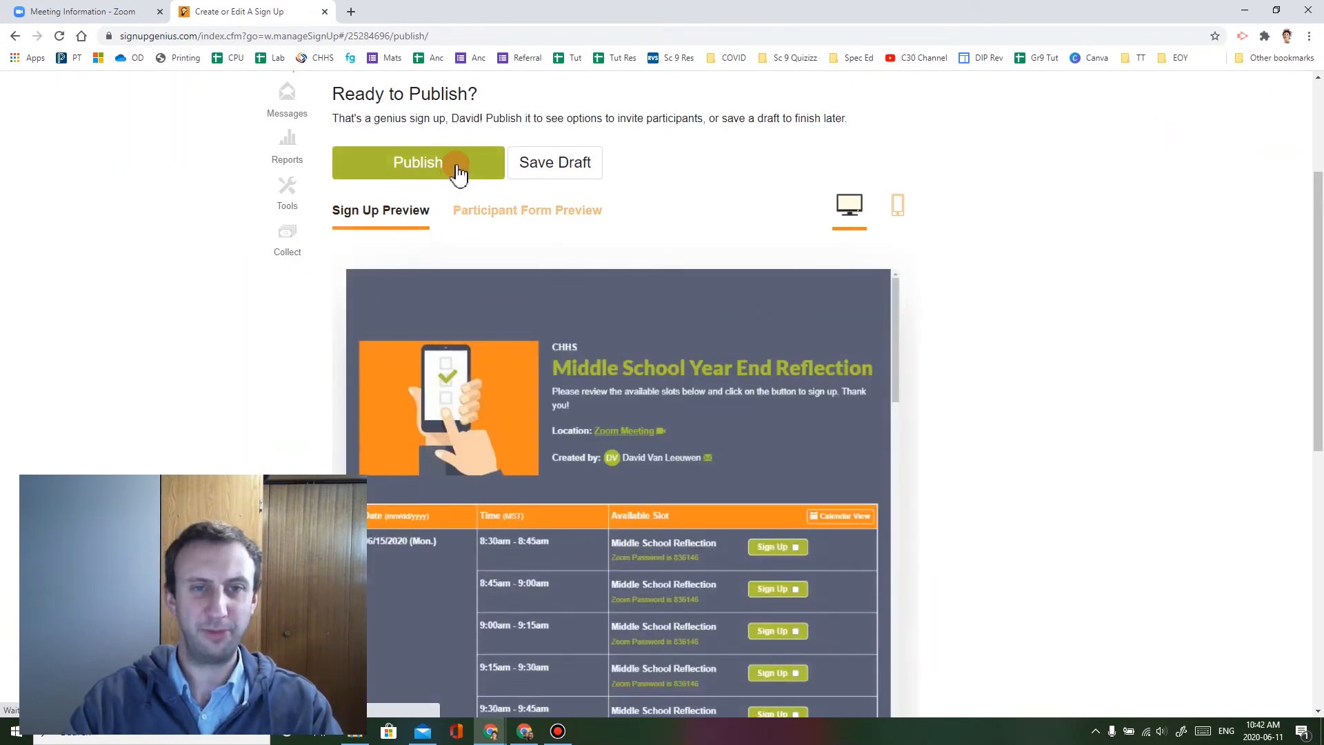
click(458, 172)
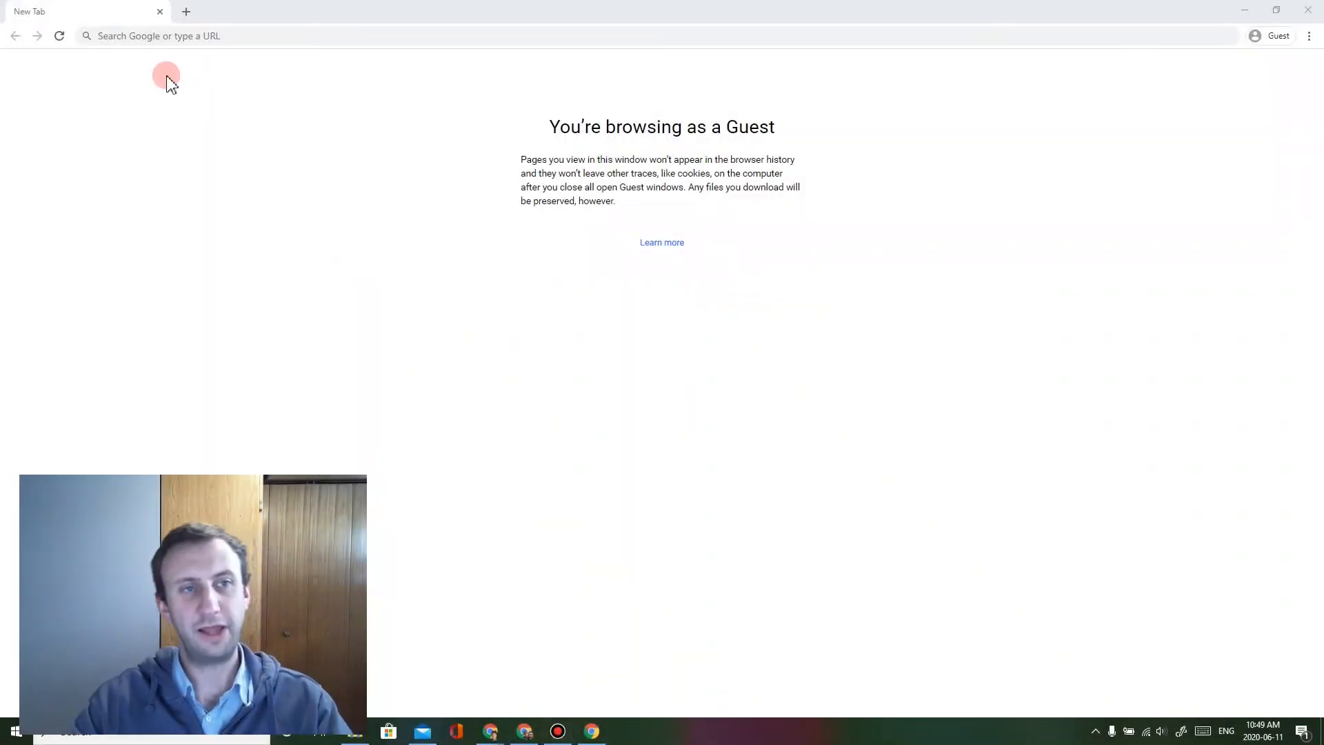
Step: Paste the sign-up's public link into the Guest window's address bar and load it
click(193, 40)
text(https://www.signupgenius.com/go/904054aa4ab2ea7fe3-middle)
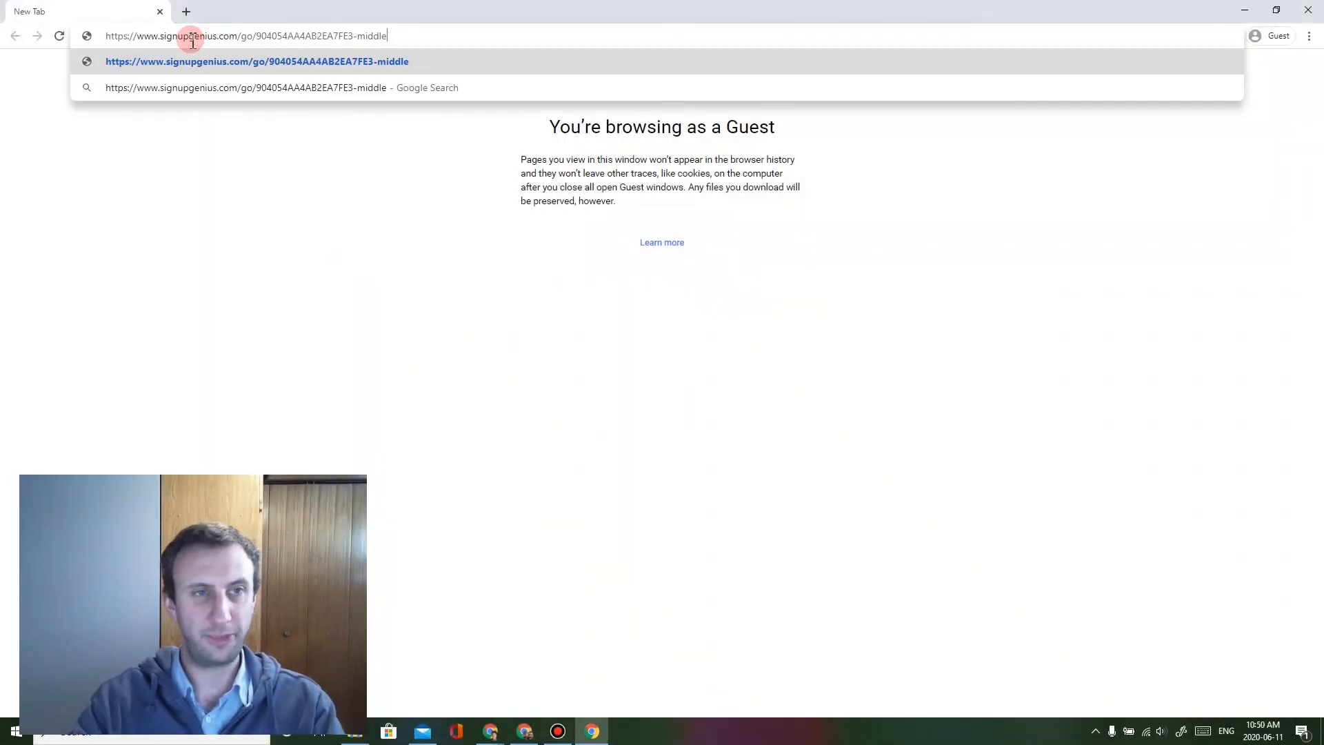
key(Return)
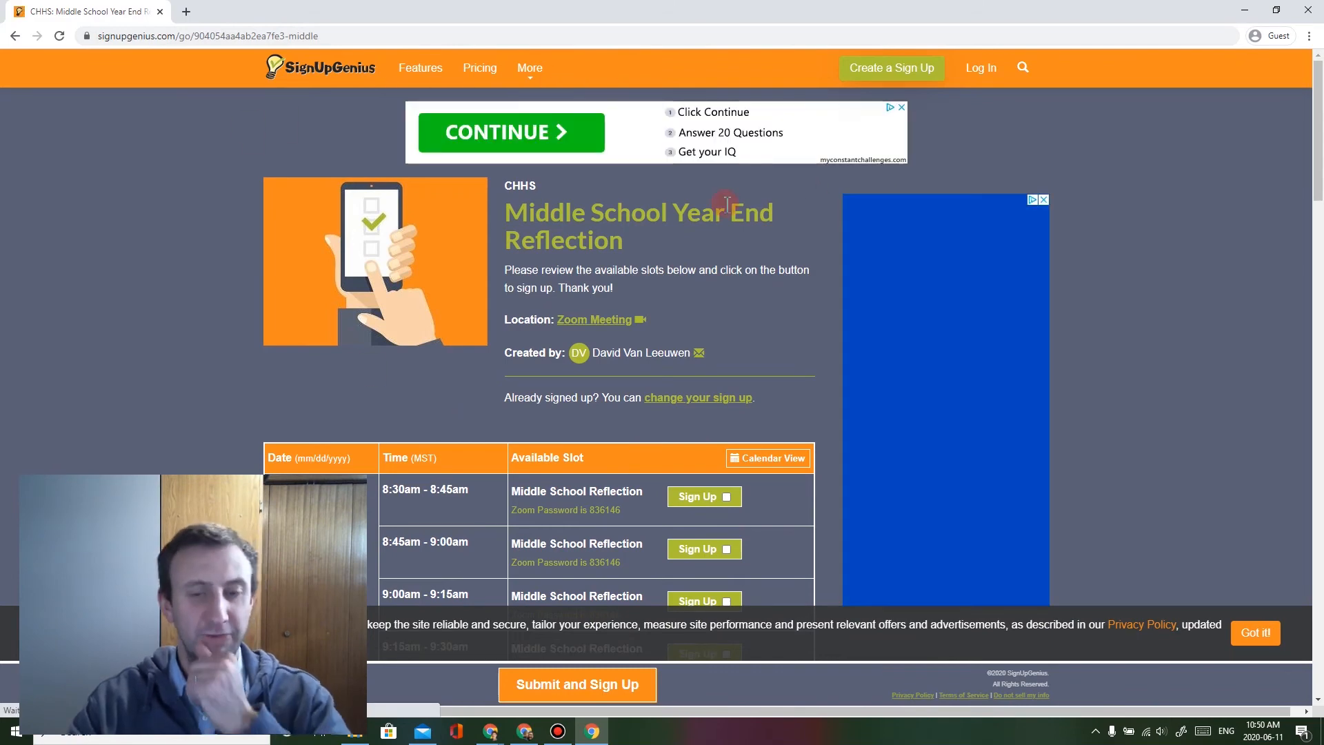
Step: Find the 06/15/2020 9:00am – 9:15am Middle School Reflection slot and sign up for it
scroll(644, 242, down, 3)
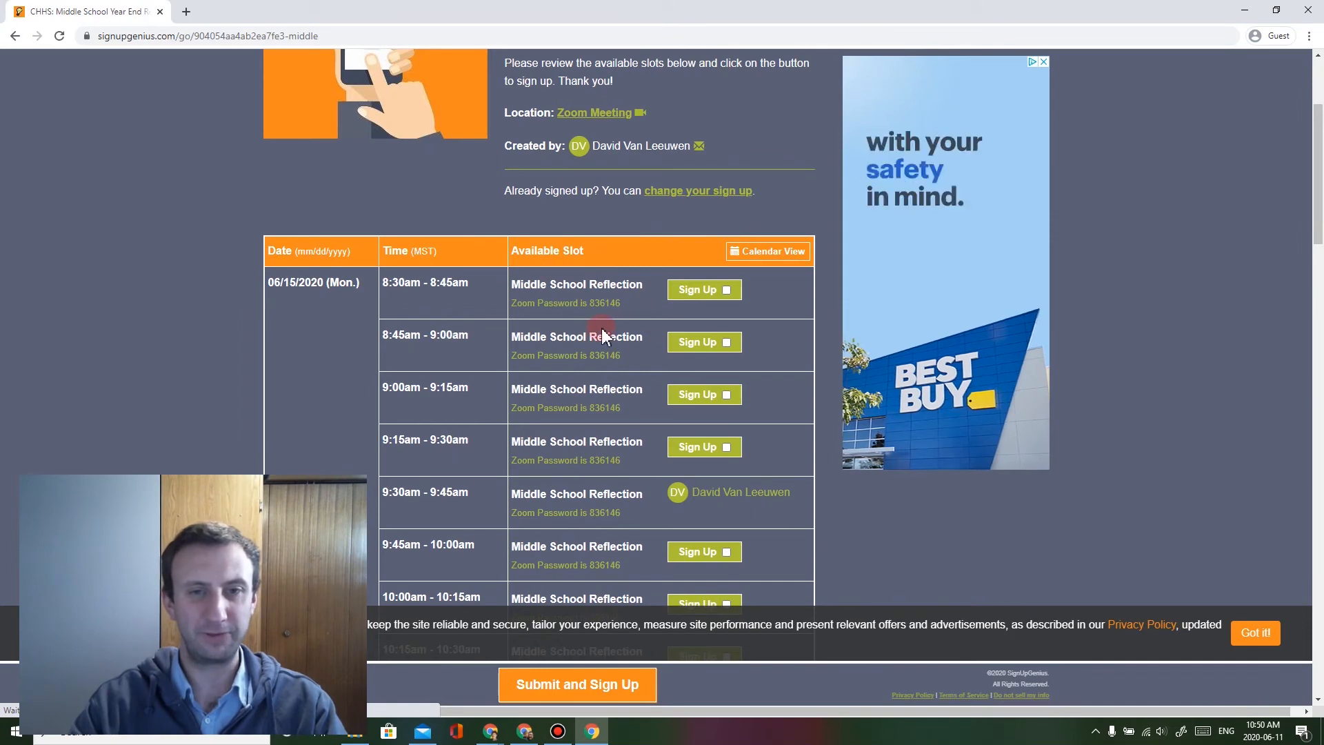
scroll(293, 164, down, 2)
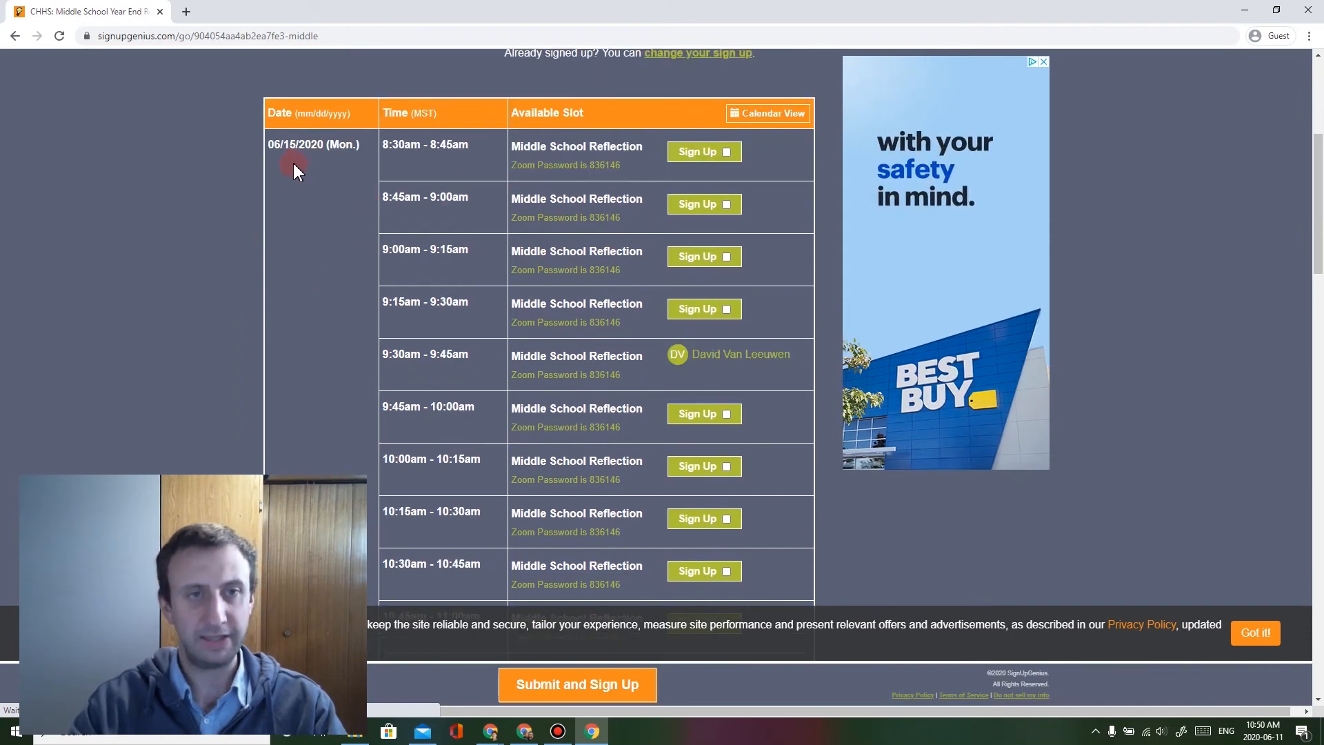
scroll(307, 150, down, 4)
scroll(308, 152, down, 7)
scroll(310, 160, up, 13)
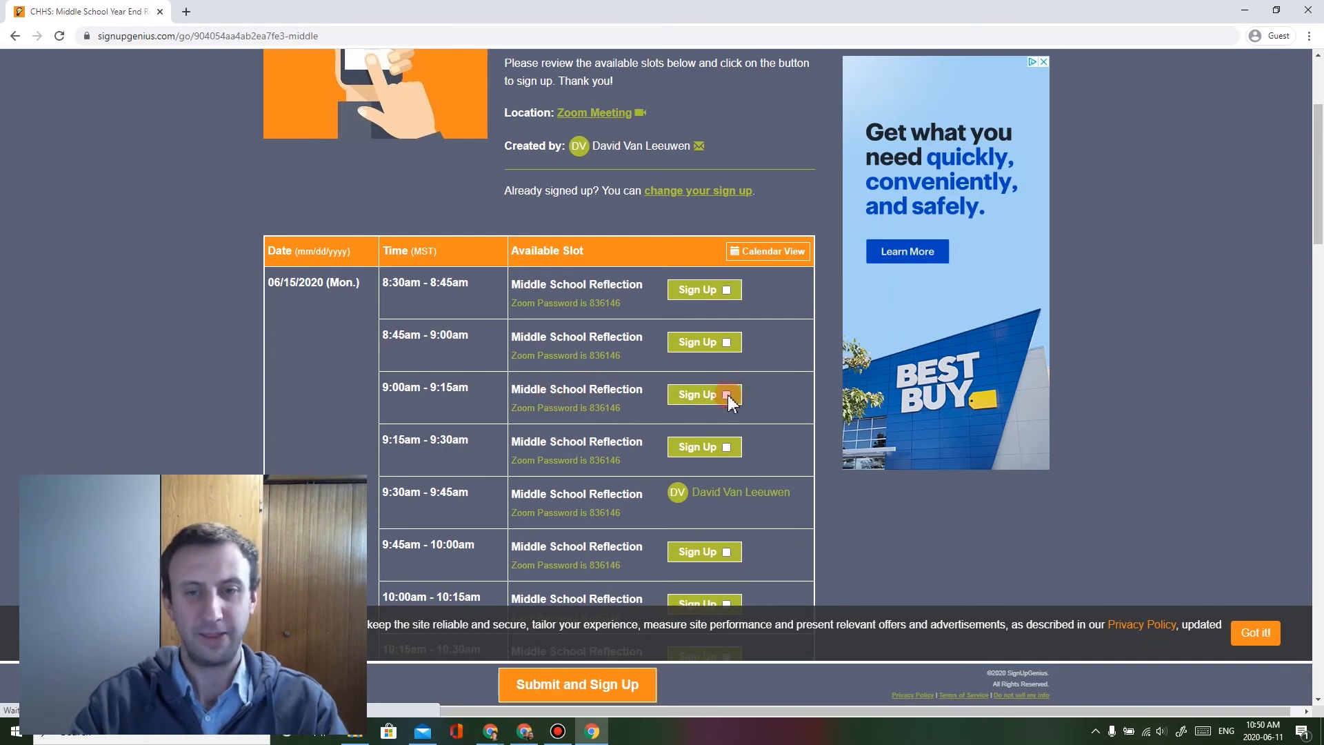
click(600, 700)
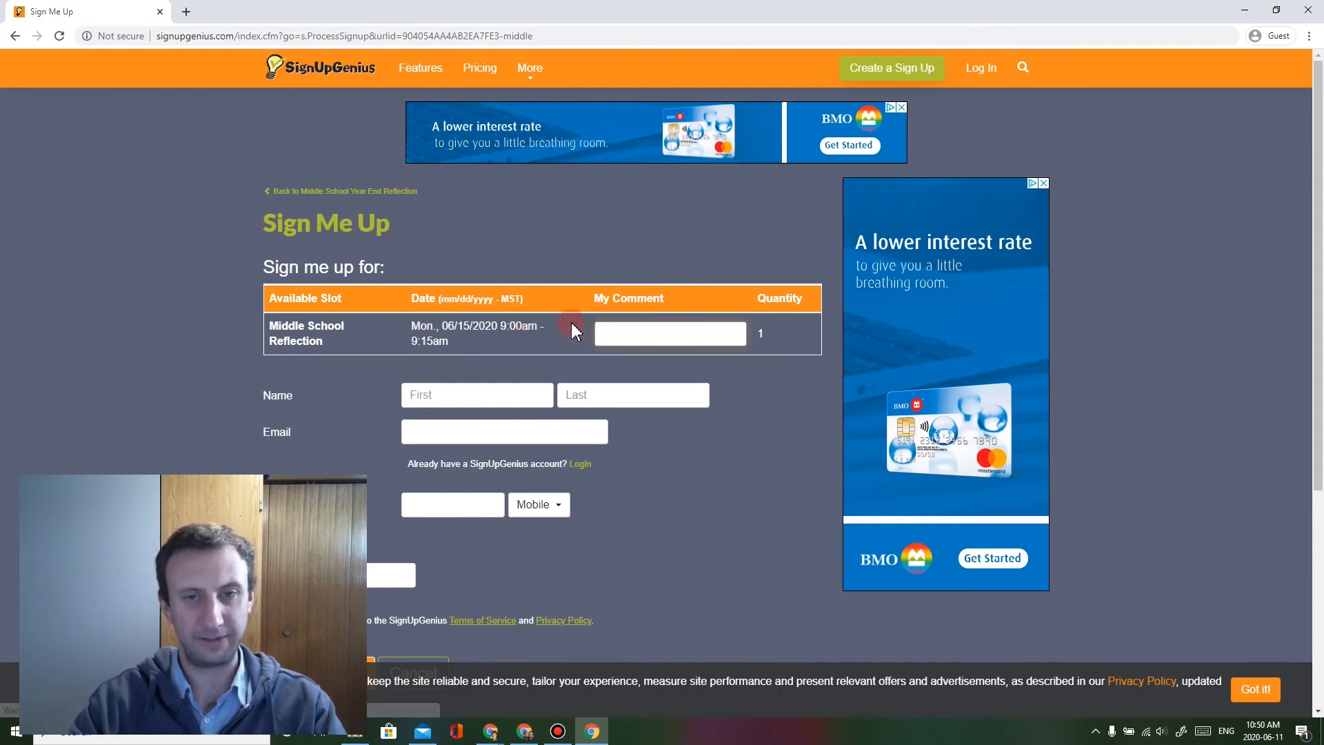
Step: Enter the guest's first and last name and e-mail address, then the student's name, on the Sign Me Up form
click(462, 397)
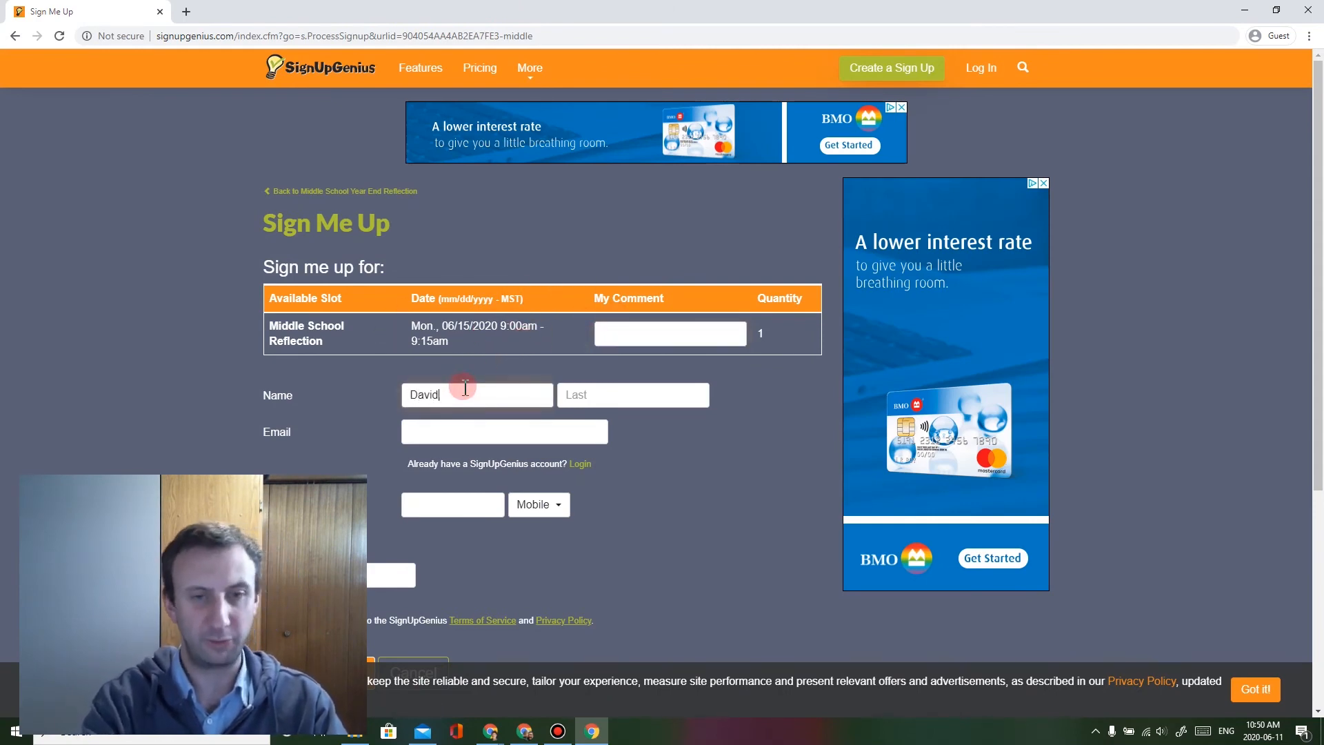
key(Tab)
text(V)
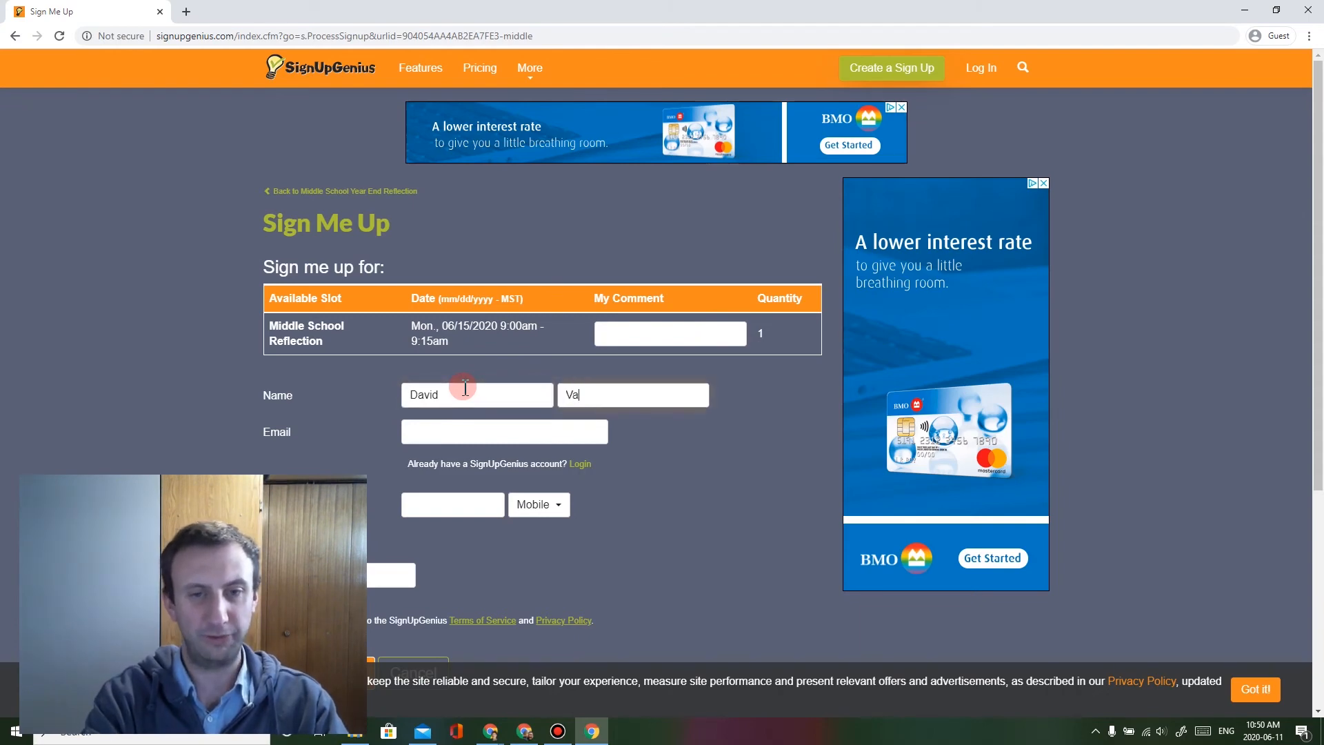
text(an Leeuwen)
key(Tab)
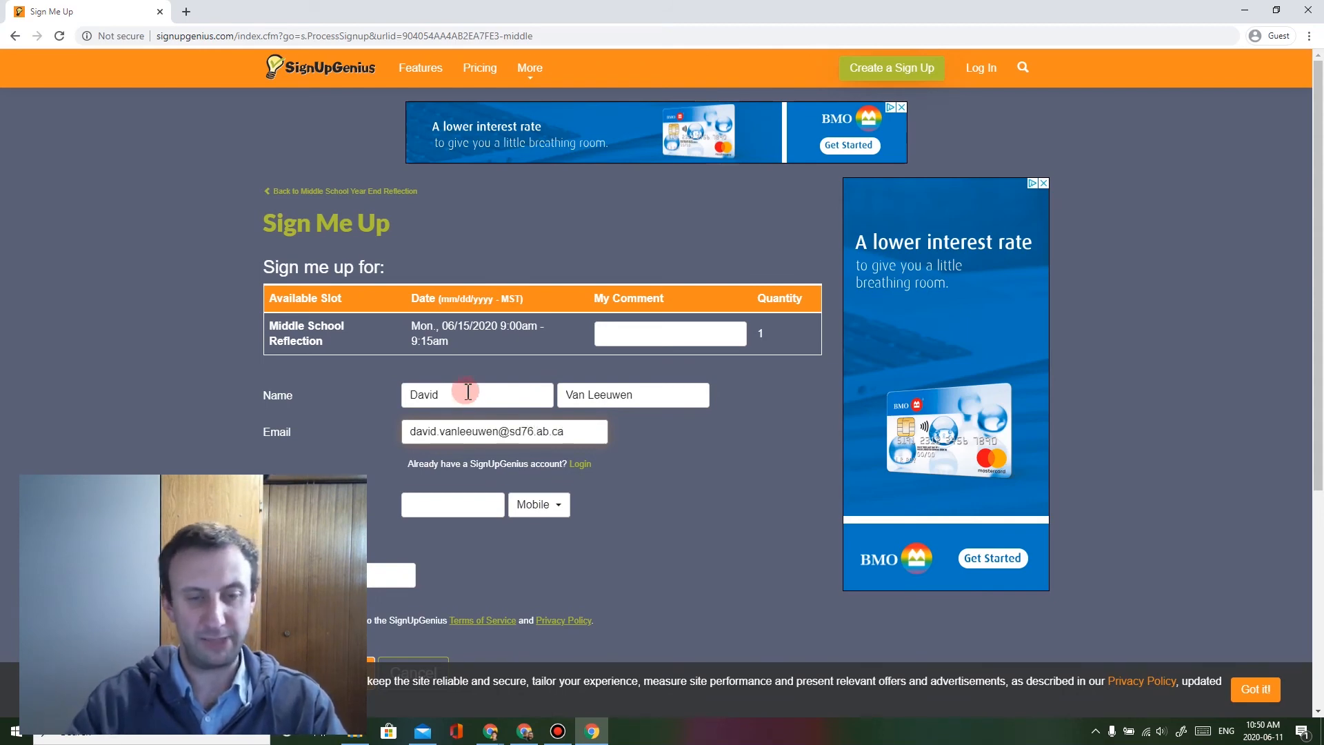
scroll(348, 307, down, 3)
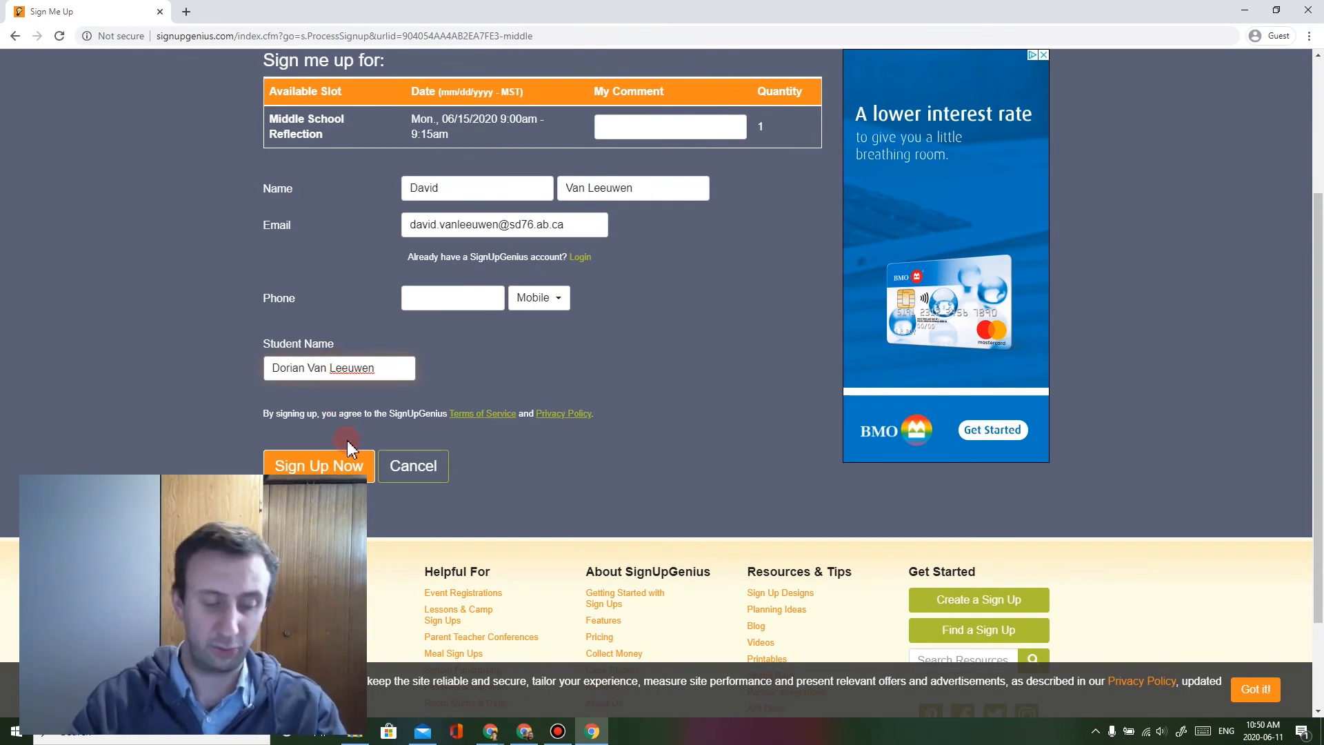
Step: Submit the sign-up for the 9:00am slot and bring the 'Someone signed up!' e-mail on screen
click(351, 468)
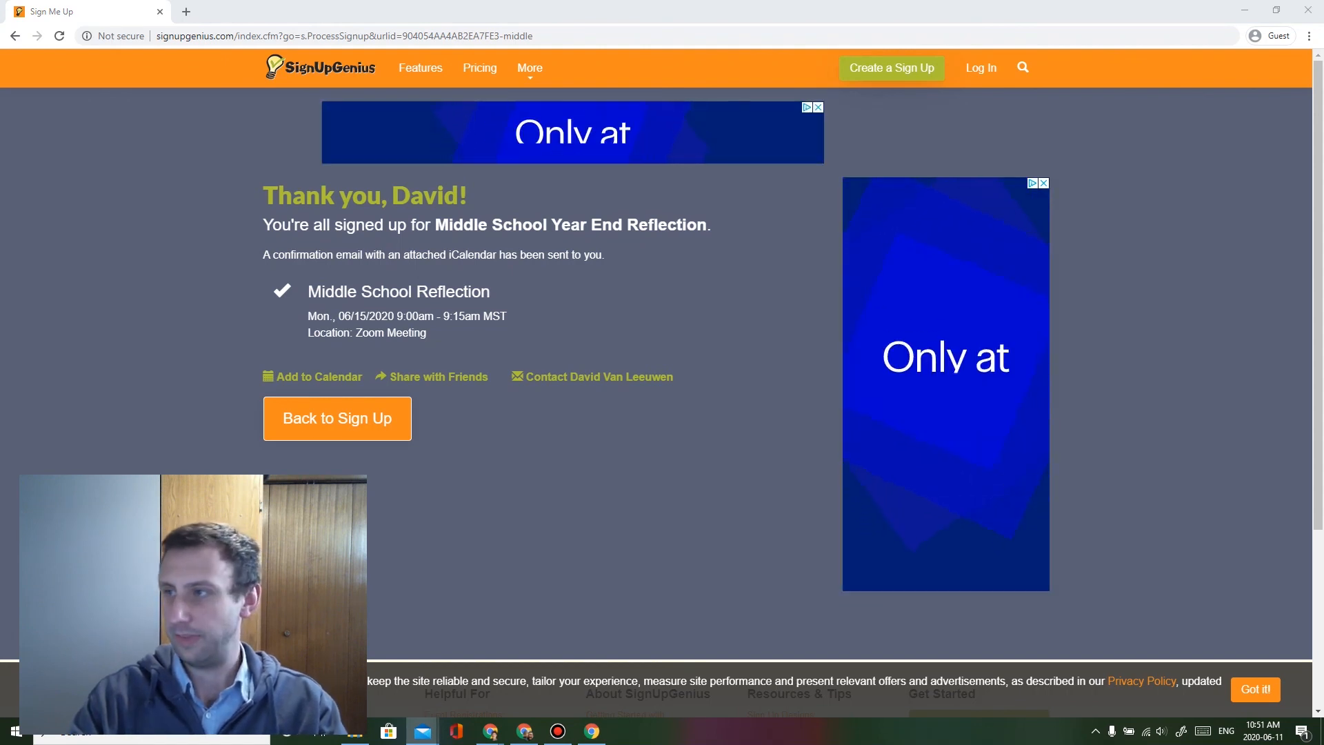
drag(1323, 110, 473, 122)
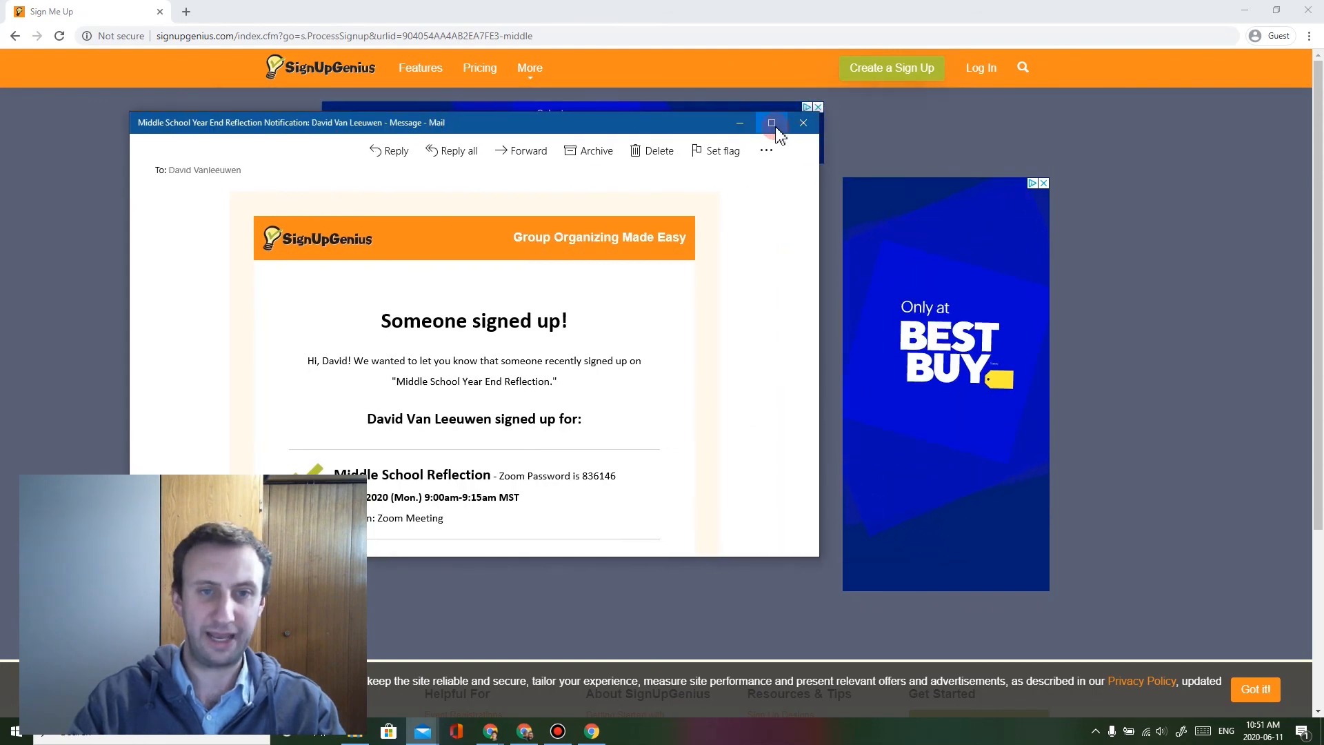
Step: Maximize the notification e-mail, review the slot details with its Zoom password, and follow View Sign Up
click(772, 123)
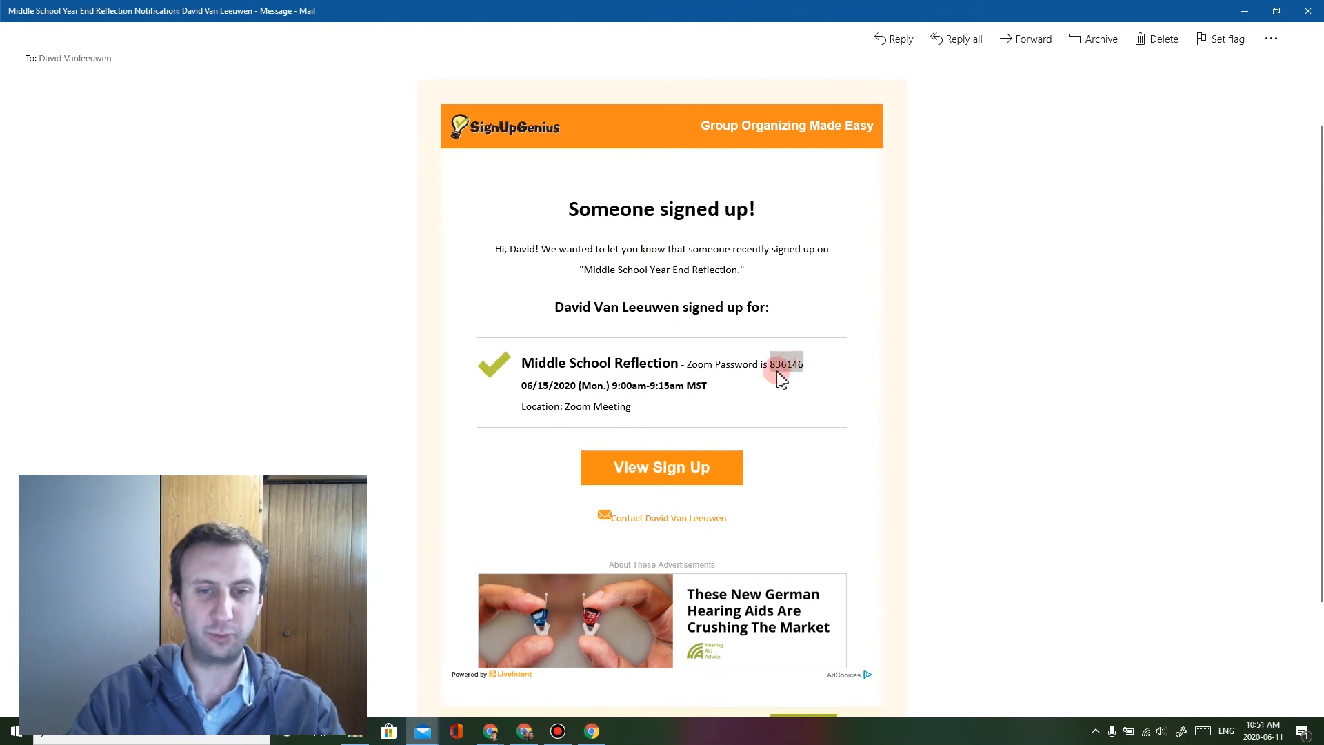
scroll(757, 338, down, 3)
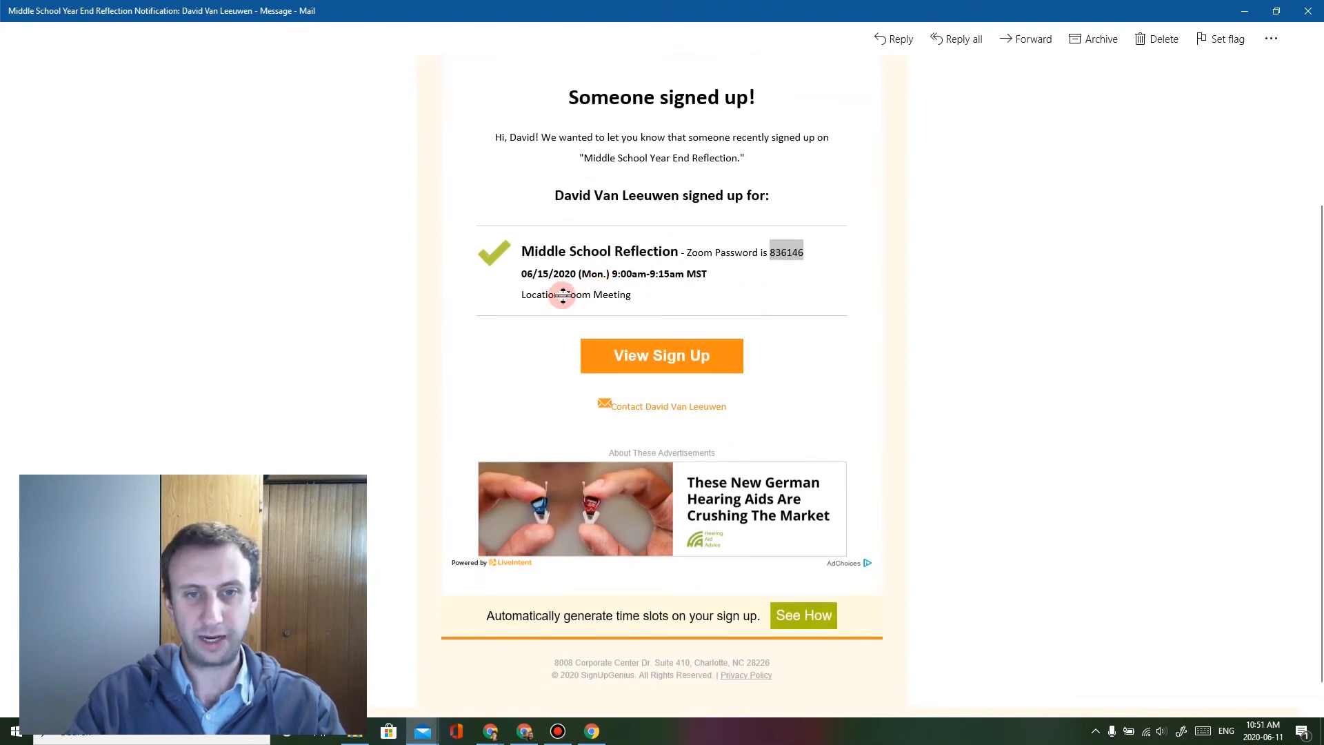
triple_click(581, 292)
click(566, 293)
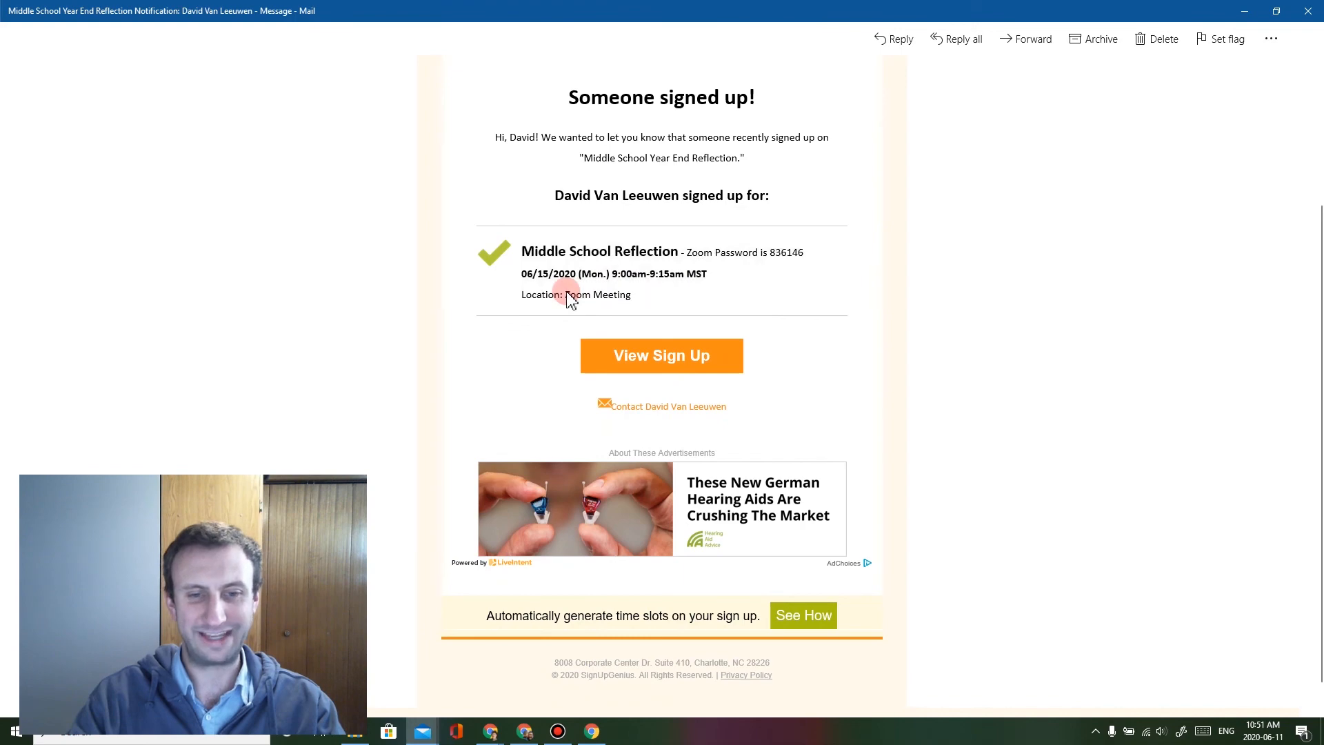
click(673, 364)
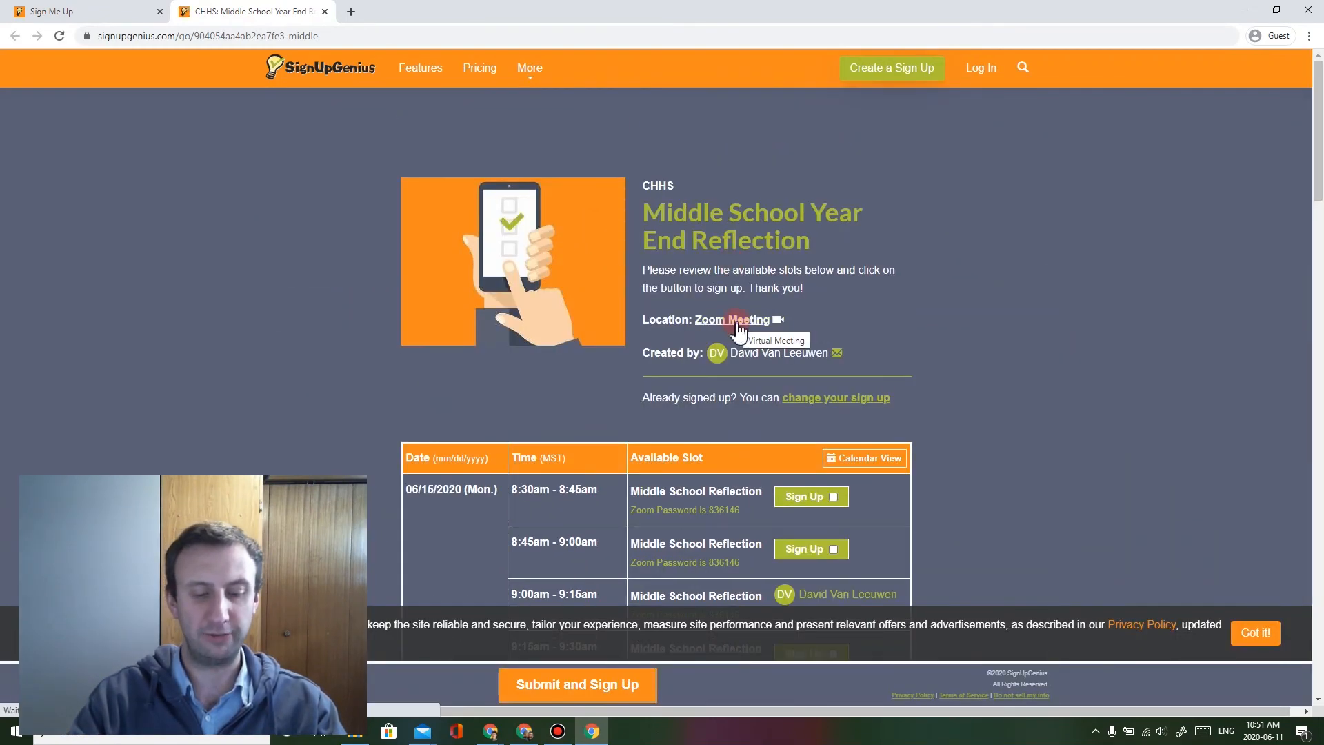
Step: Test the Zoom Meeting link, cancel the Open Zoom prompt, and return to the sign-up confirmation
click(738, 324)
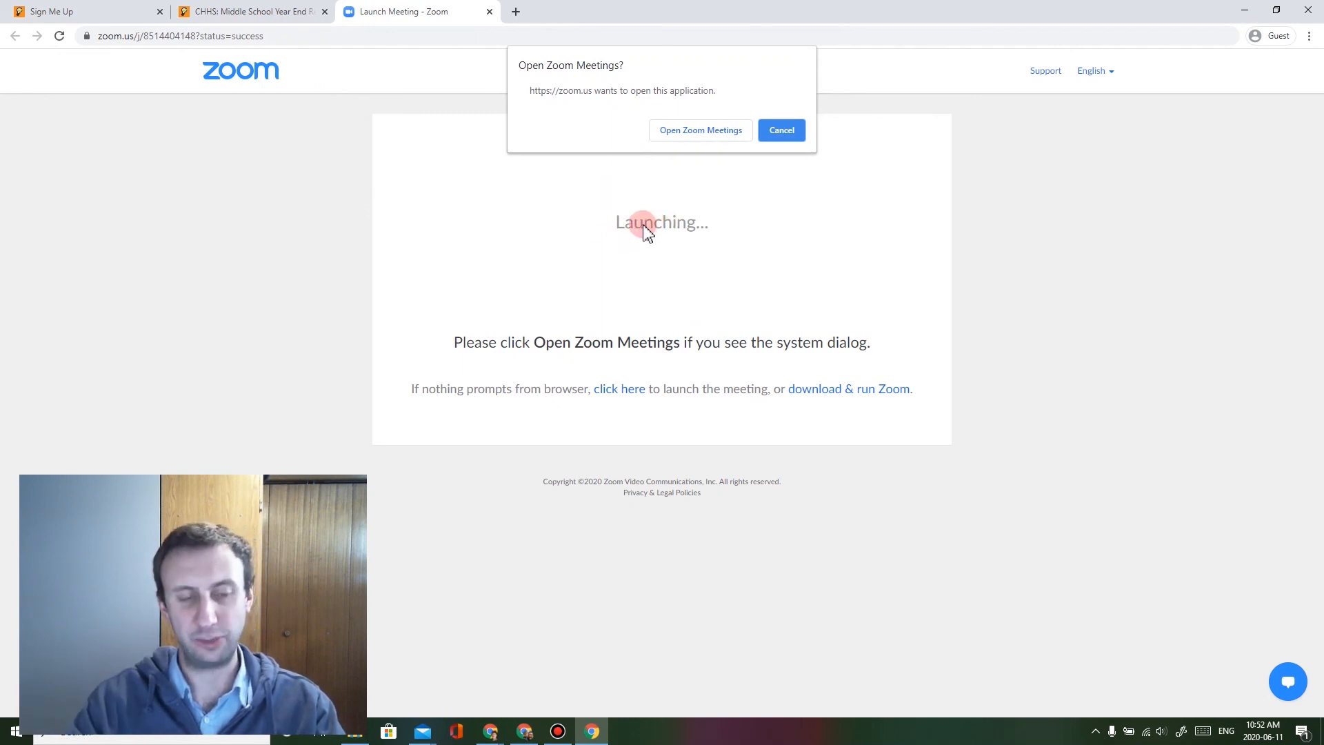
click(699, 131)
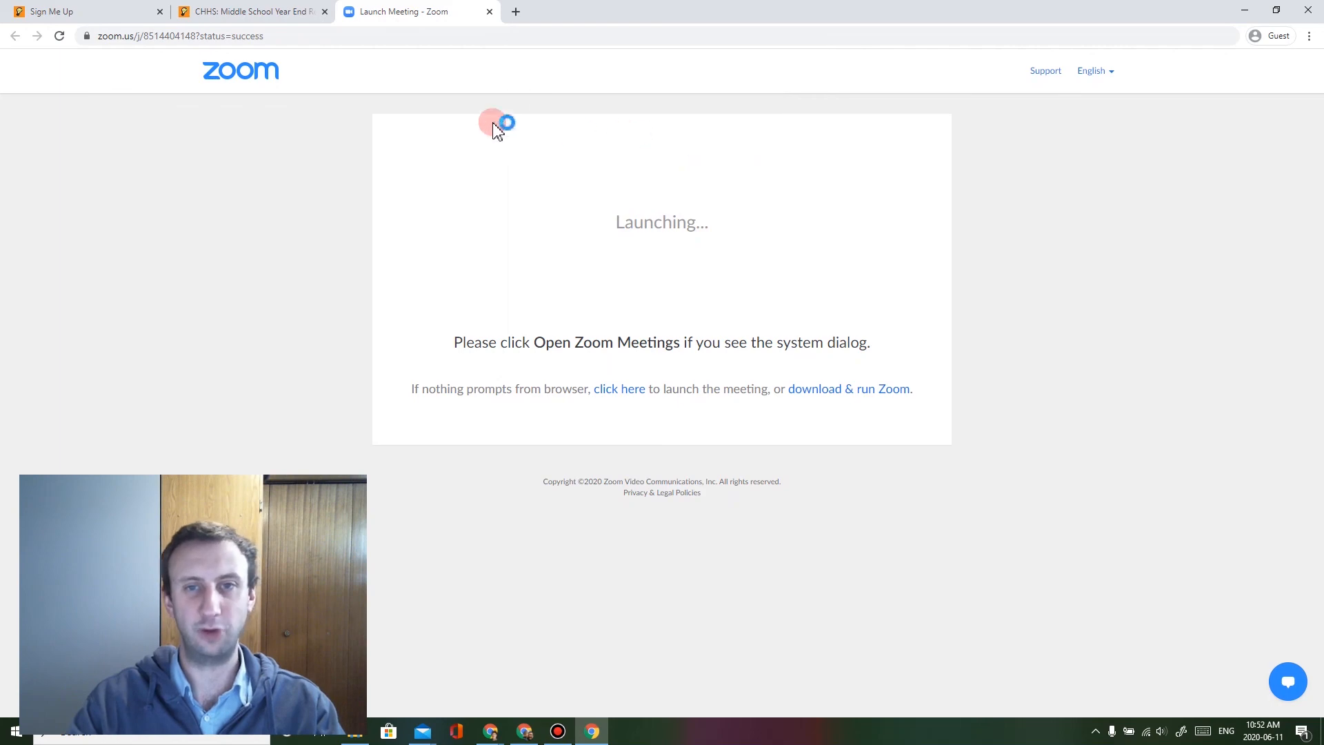
click(221, 10)
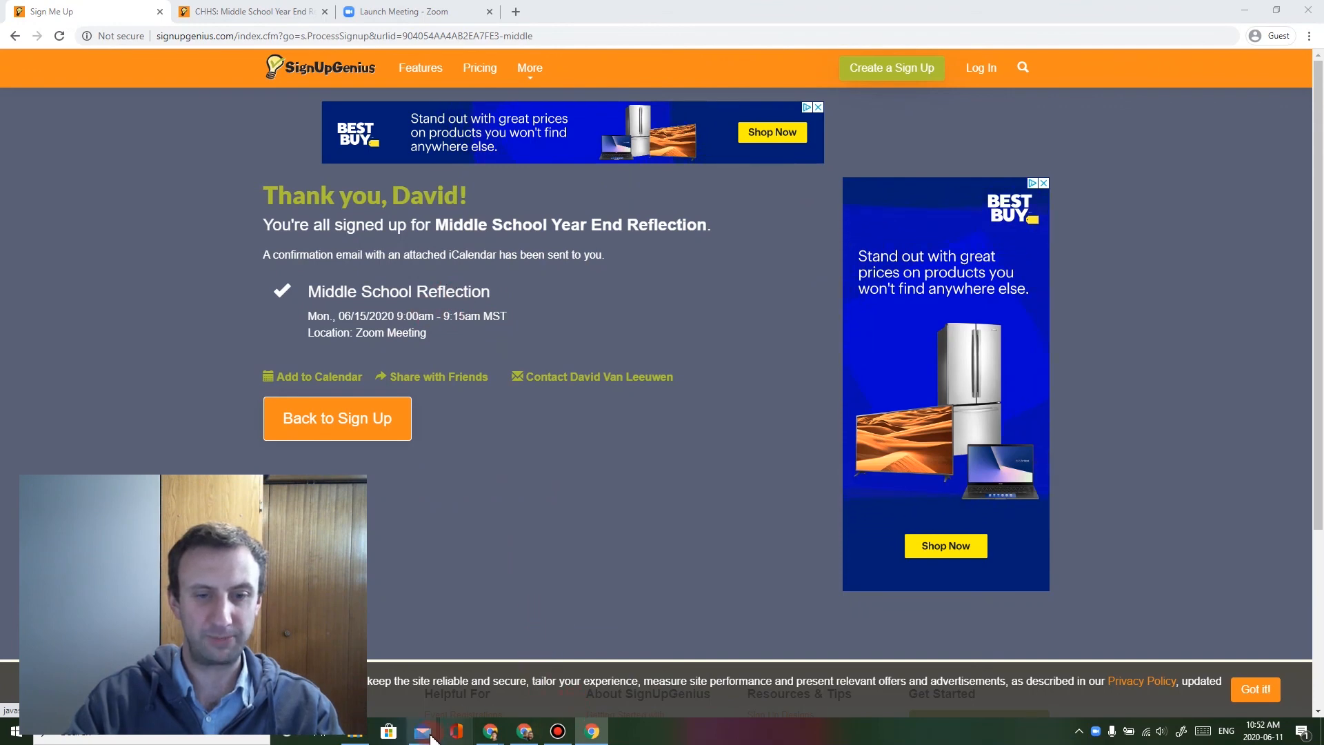
Step: Select the Zoom password in the notification e-mail, cancel Zoom's password prompt, and close the message
mouse_move(423, 730)
click(504, 705)
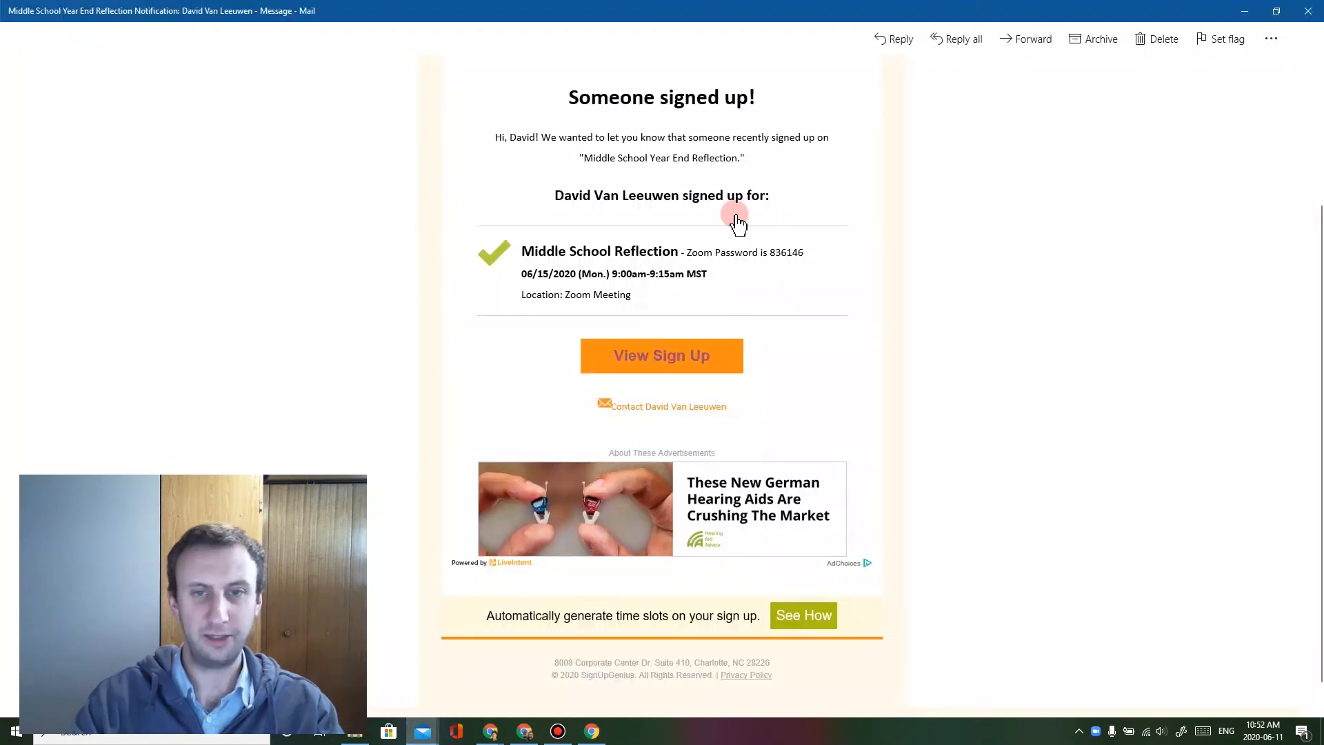
double_click(791, 255)
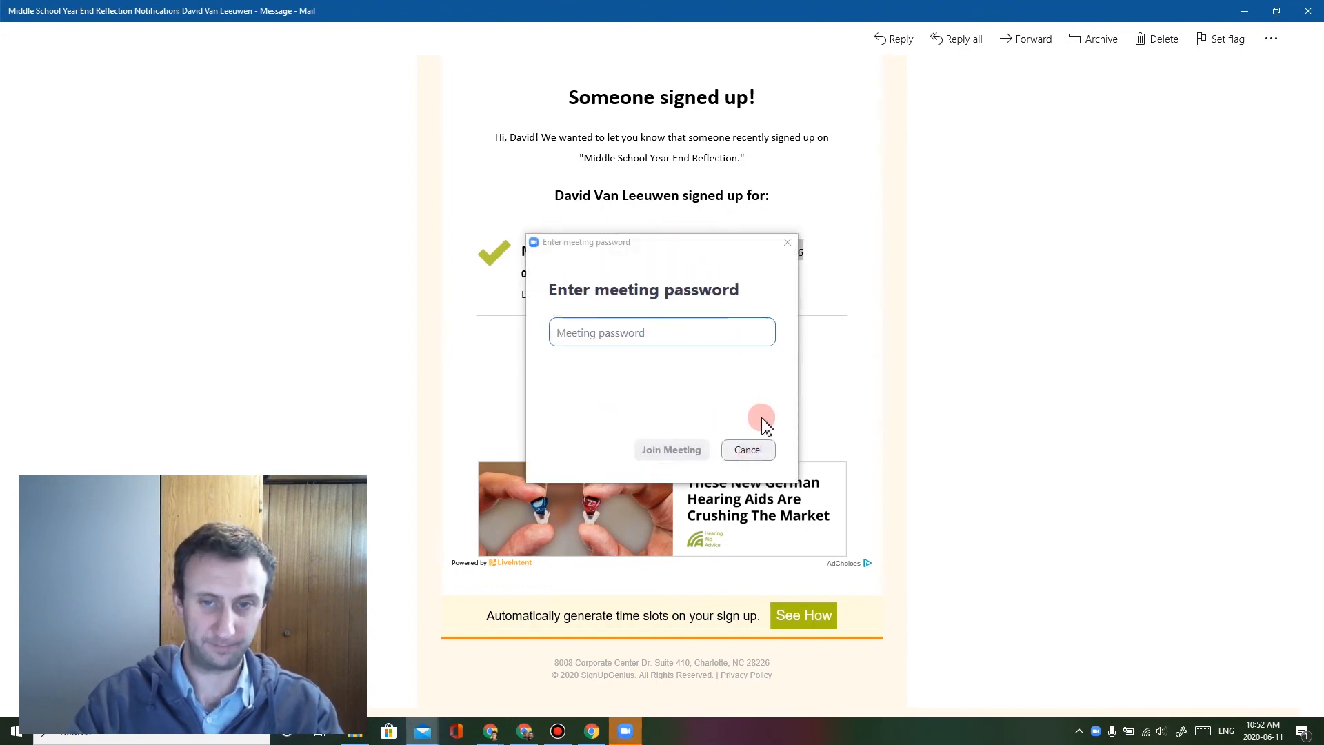
click(752, 452)
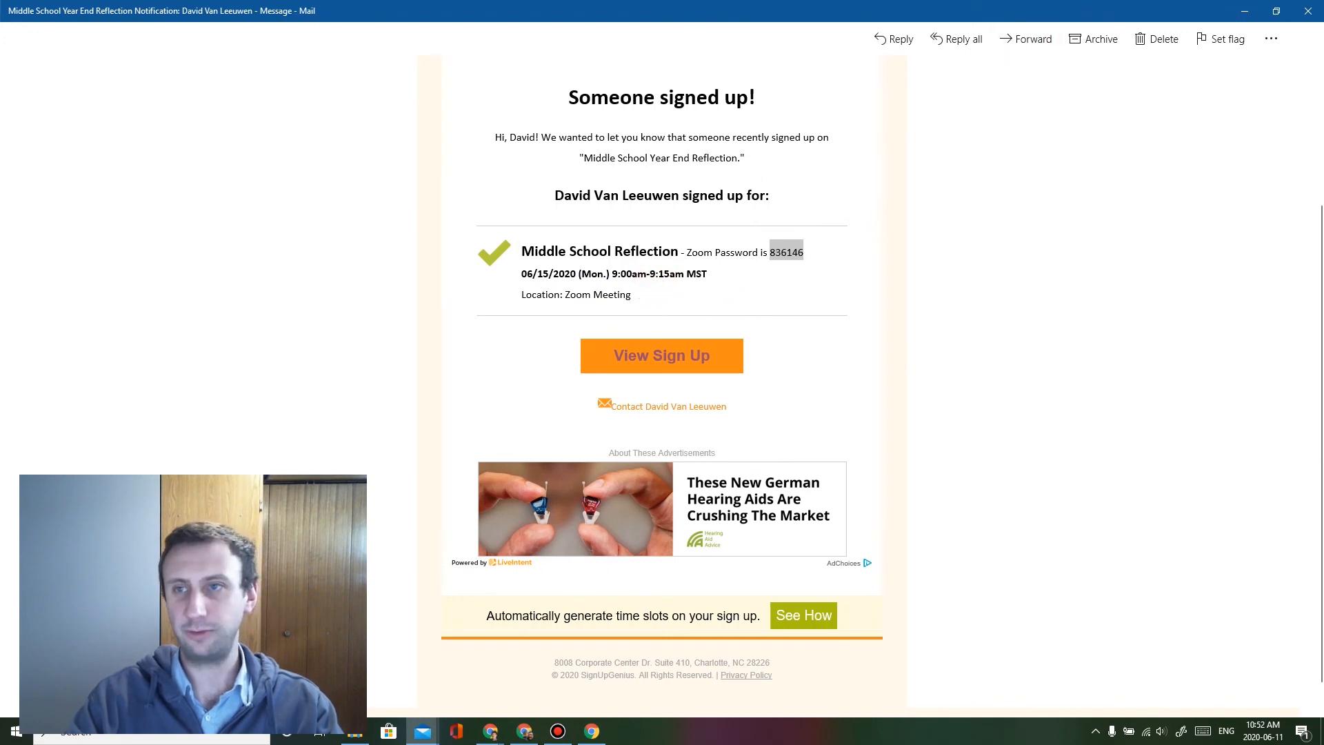
click(1313, 13)
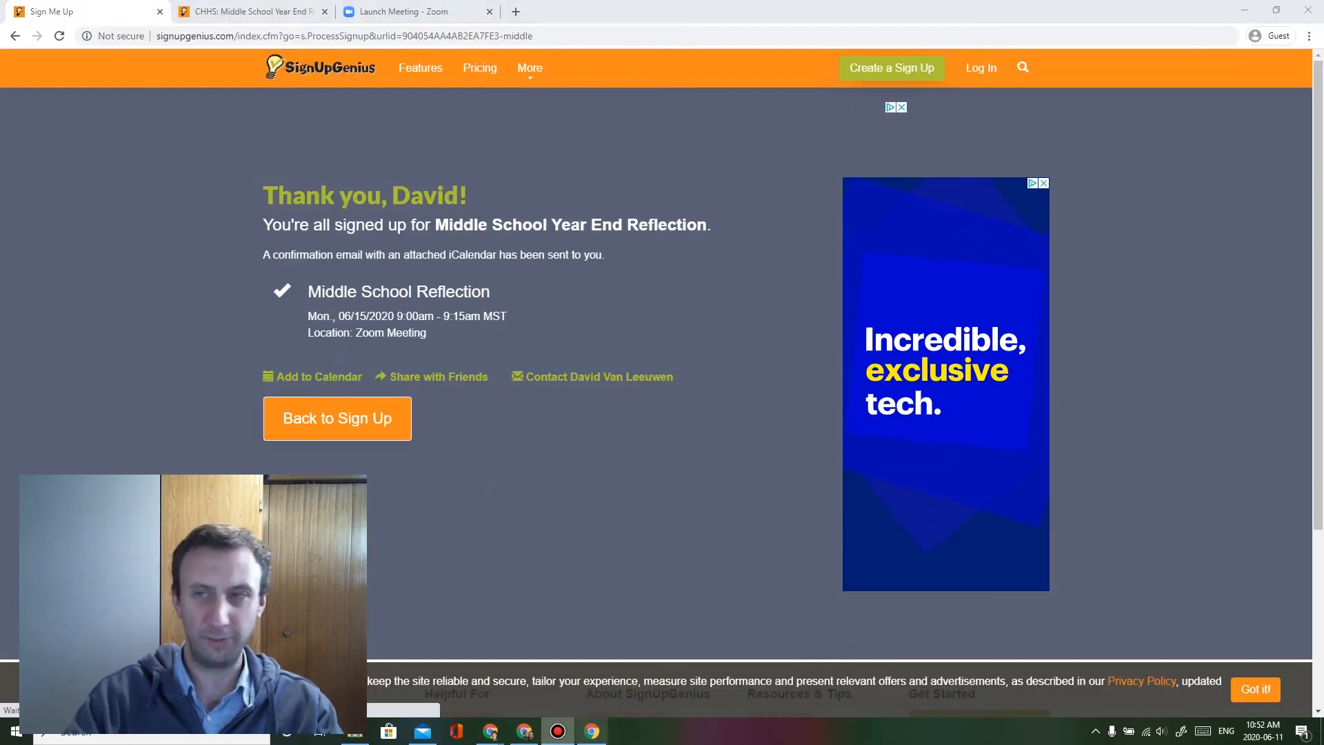